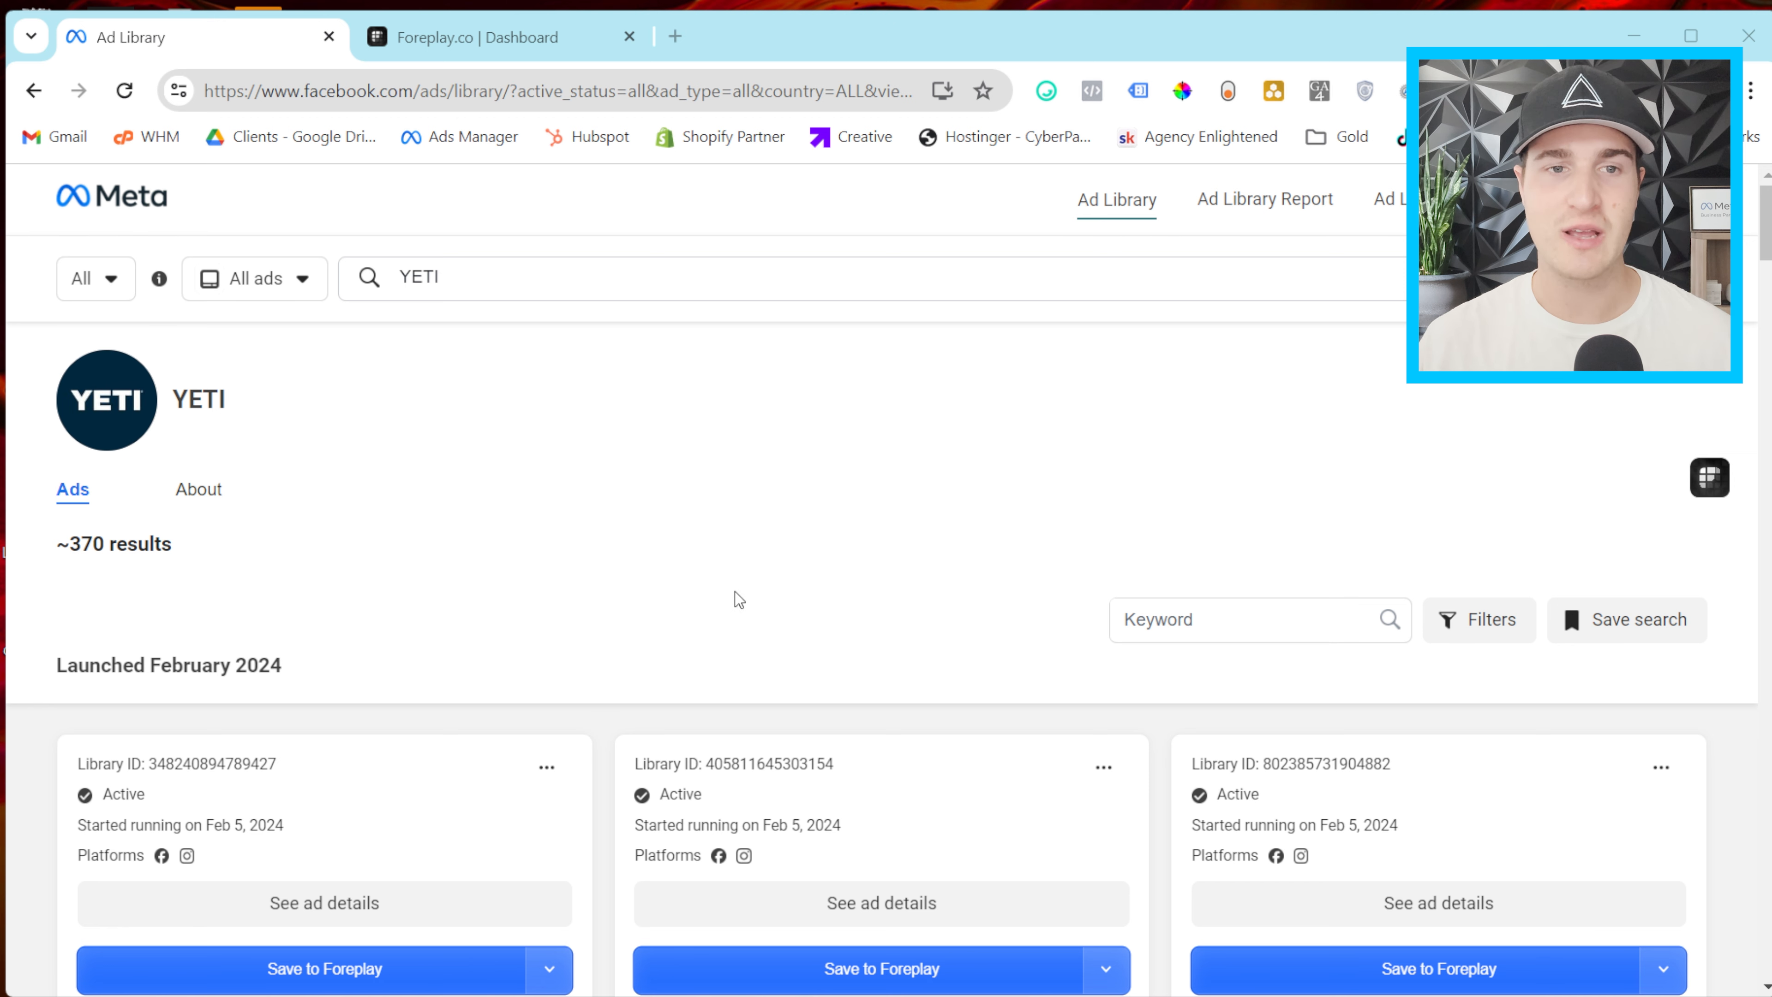
pyautogui.scroll(-2, 733, 590)
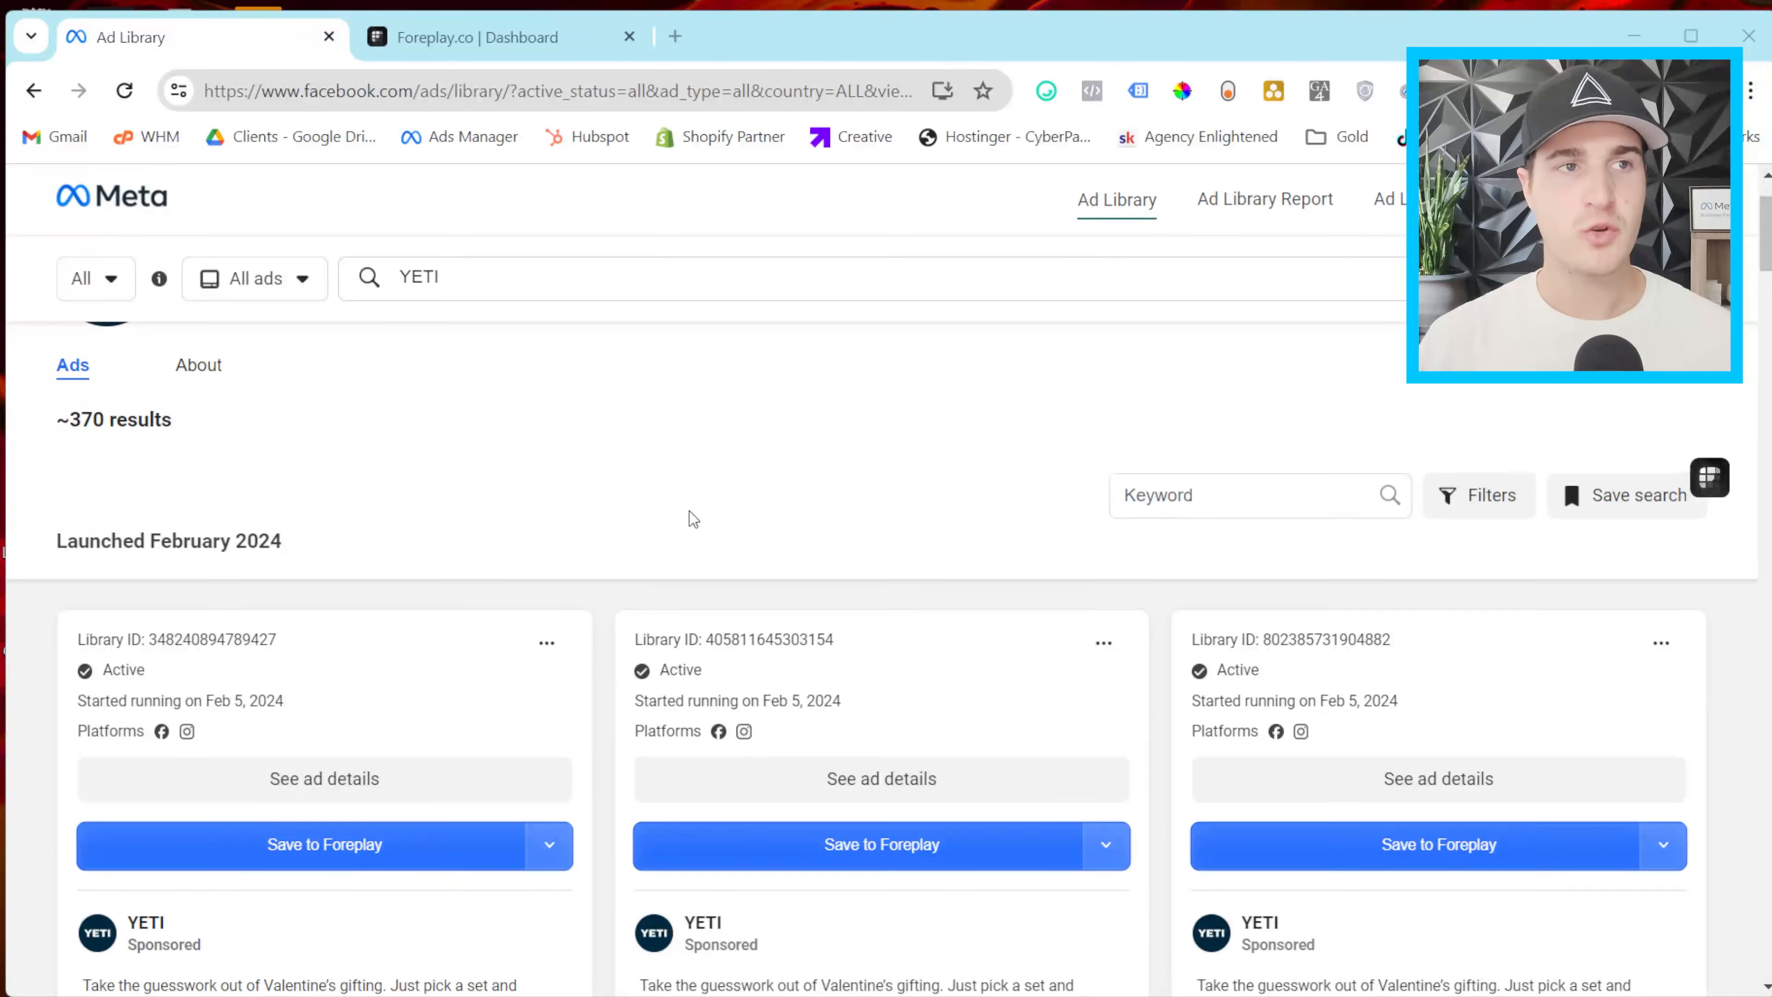
pyautogui.scroll(2, 694, 519)
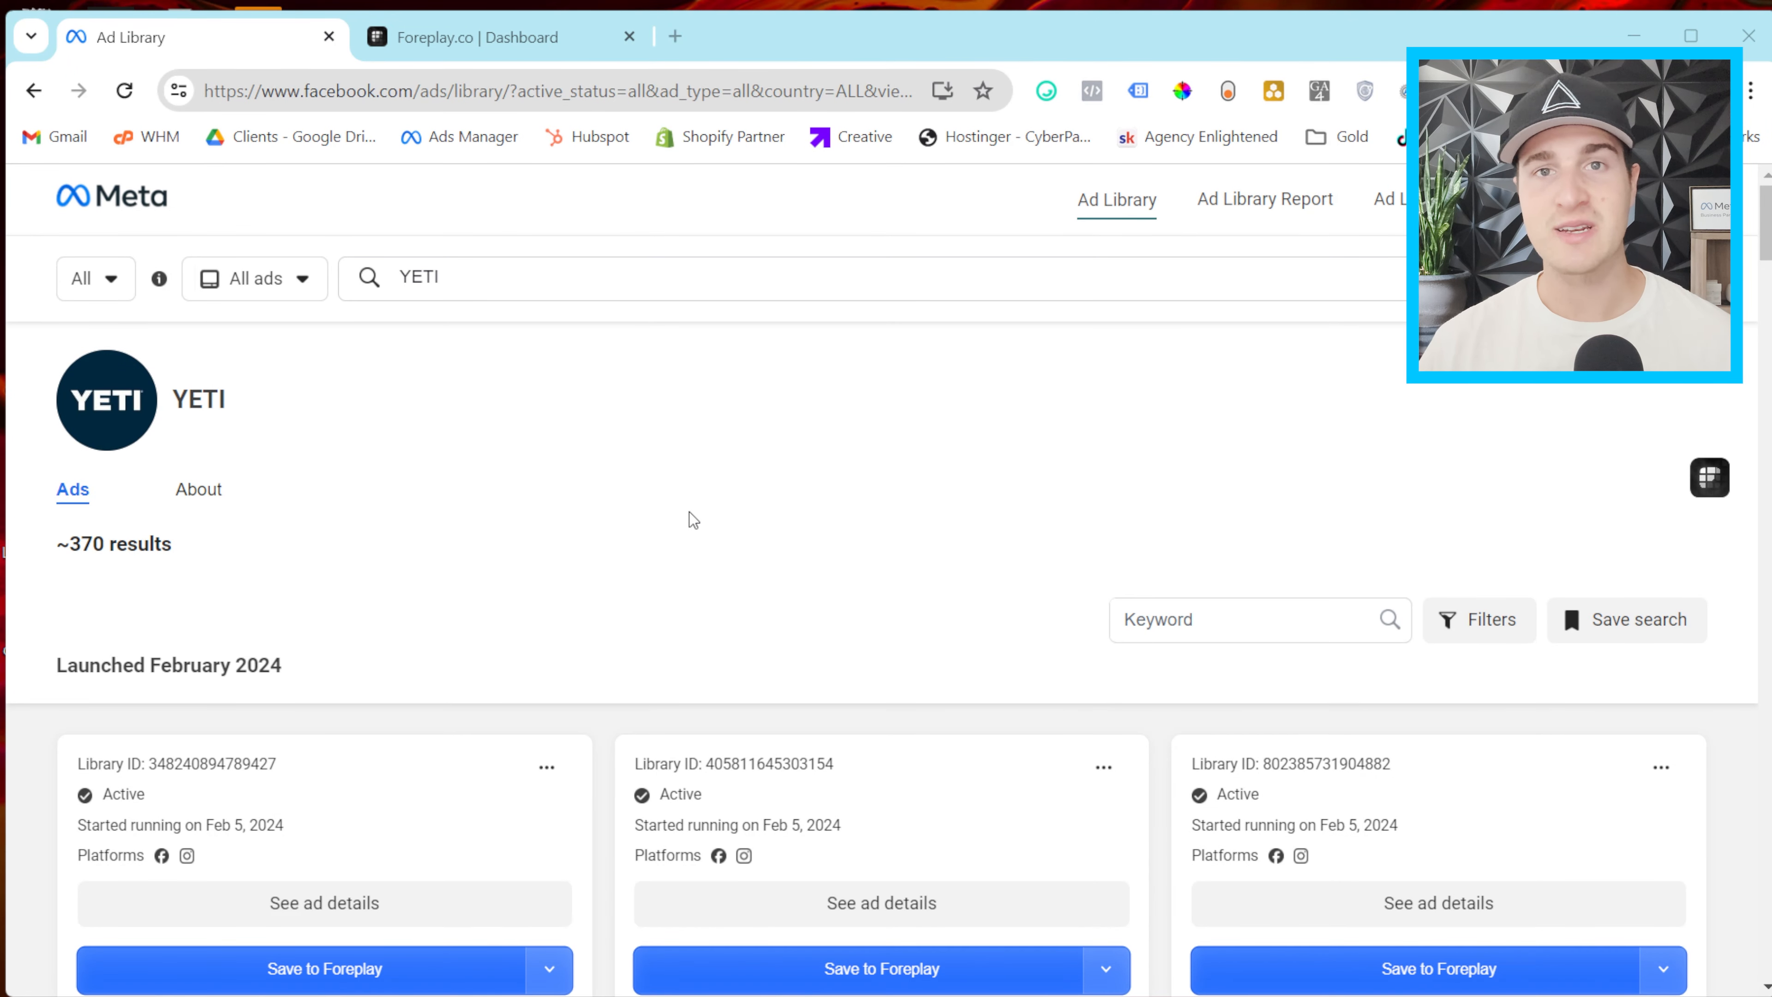
pyautogui.scroll(-2, 691, 508)
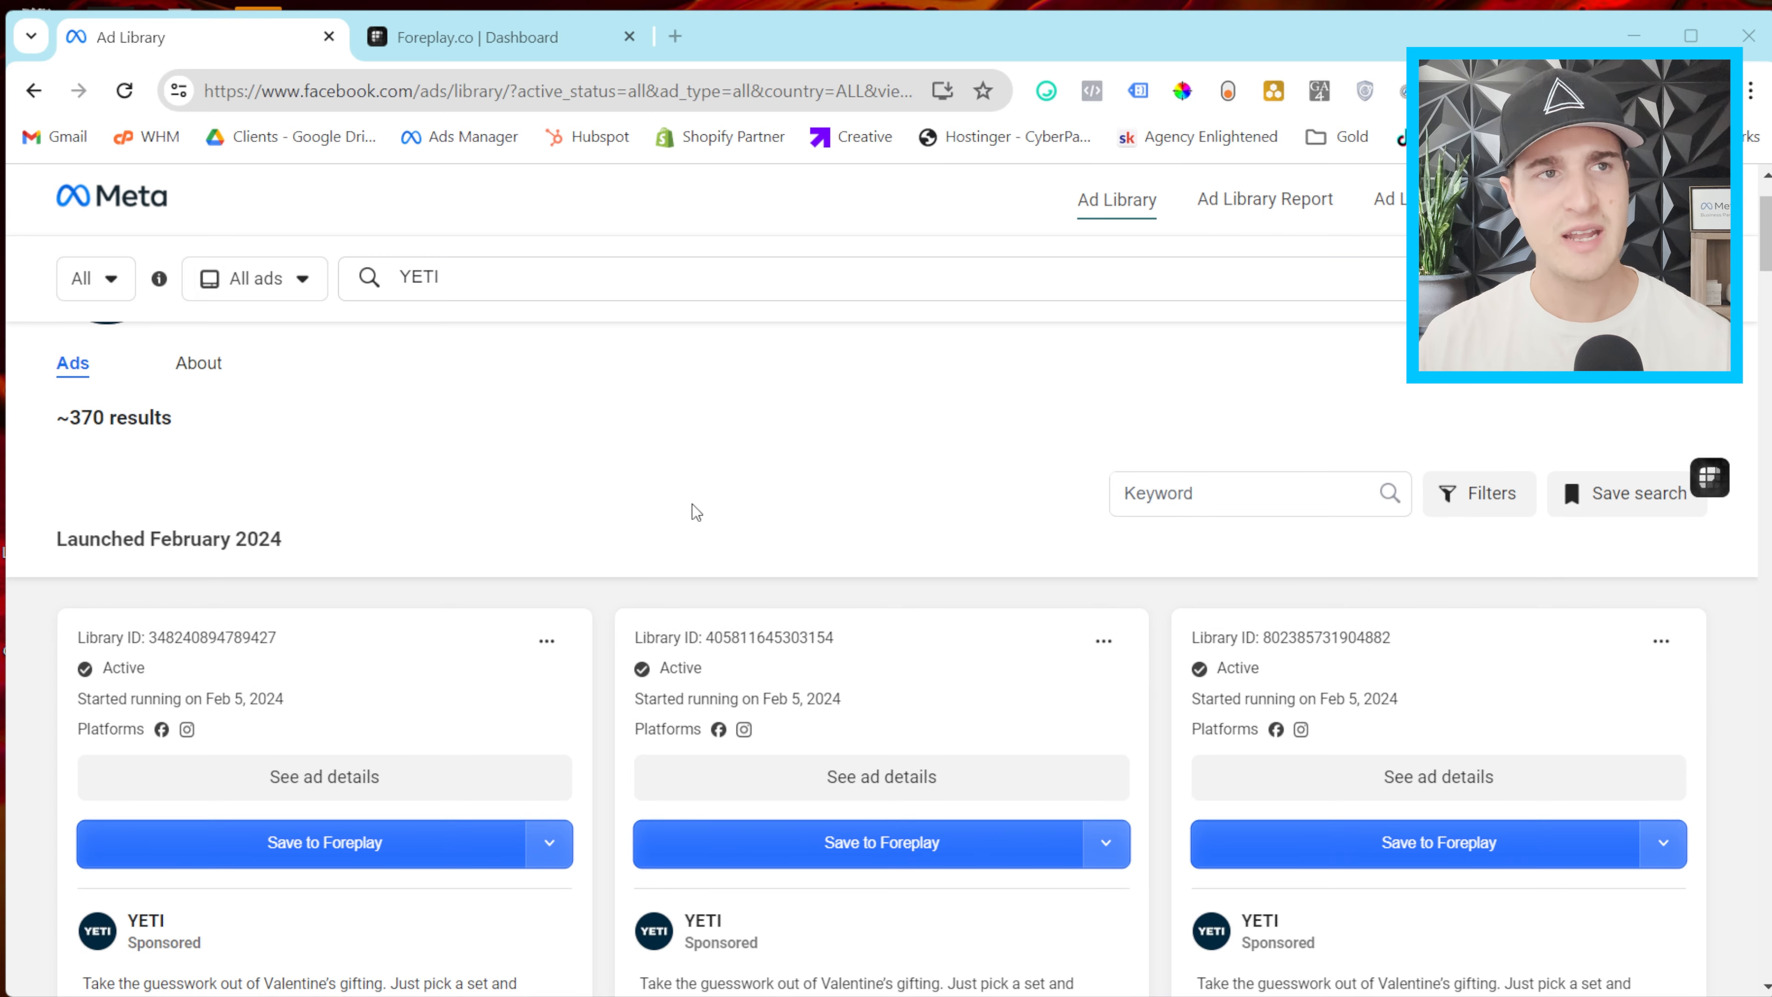
pyautogui.scroll(2, 492, 311)
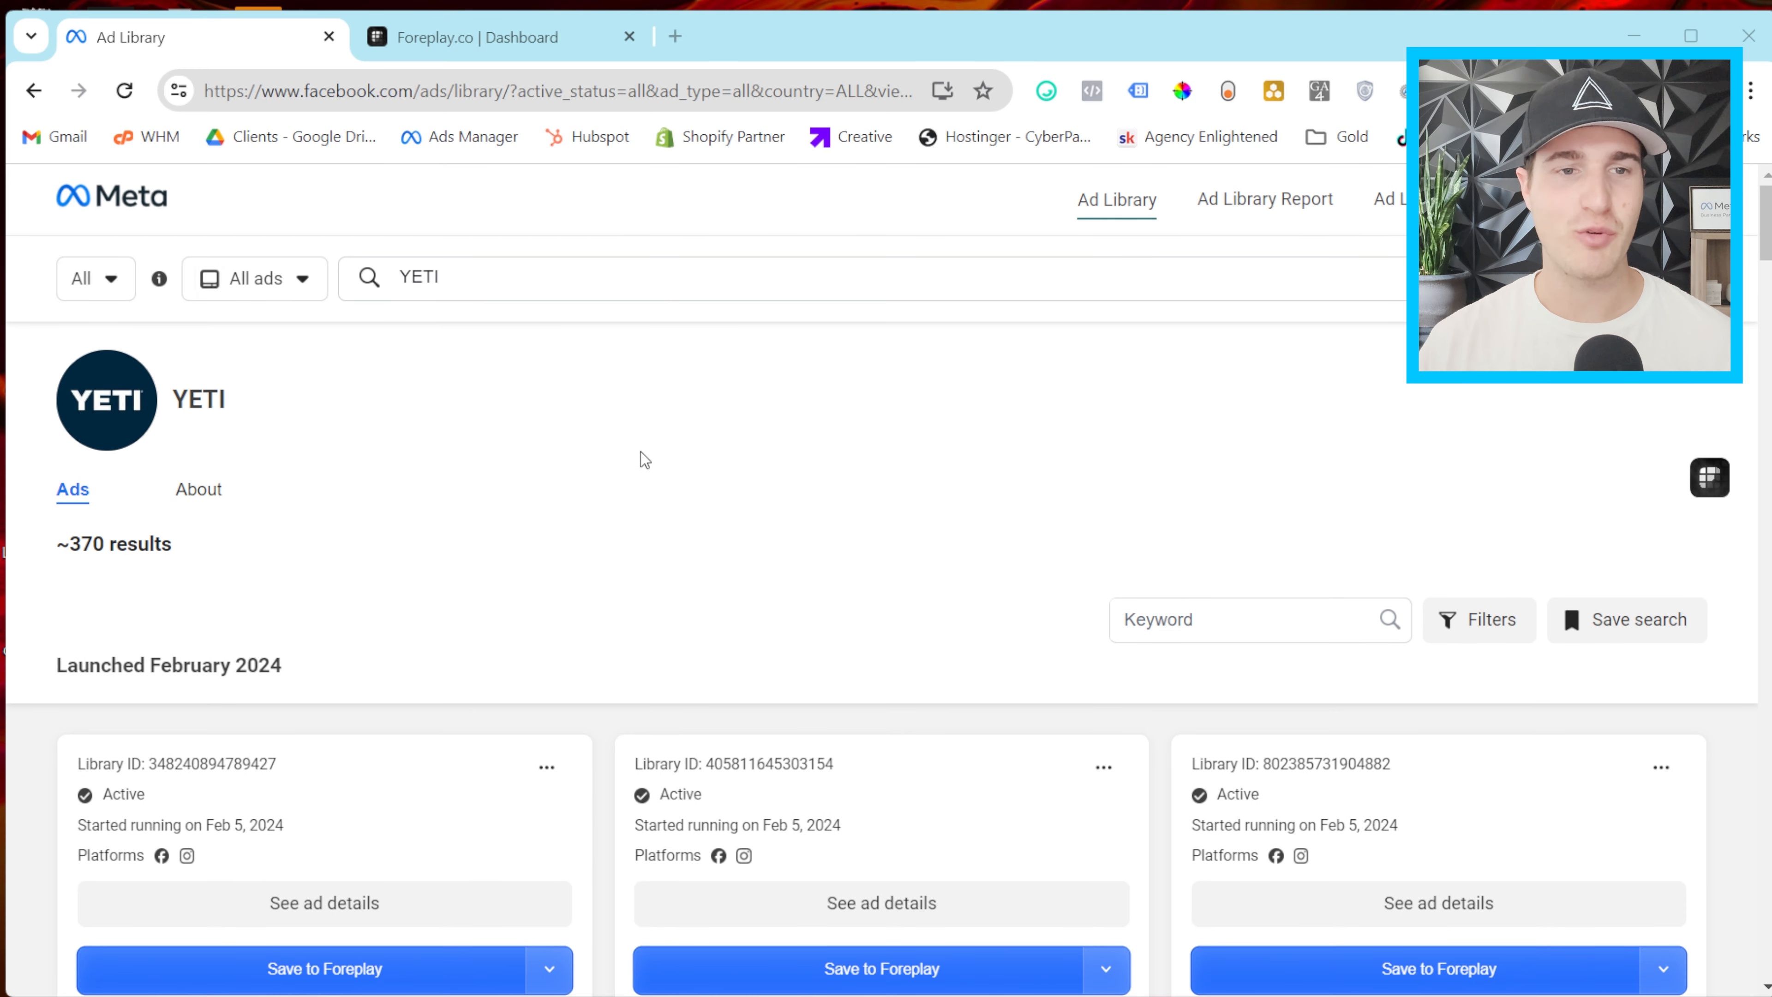
# Browse YETI's ads launched in February 2024 and rewind the Limited Edition Power Pink video used by 3 ads to near its start.
pyautogui.scroll(-12, 972, 418)
pyautogui.scroll(-8, 994, 583)
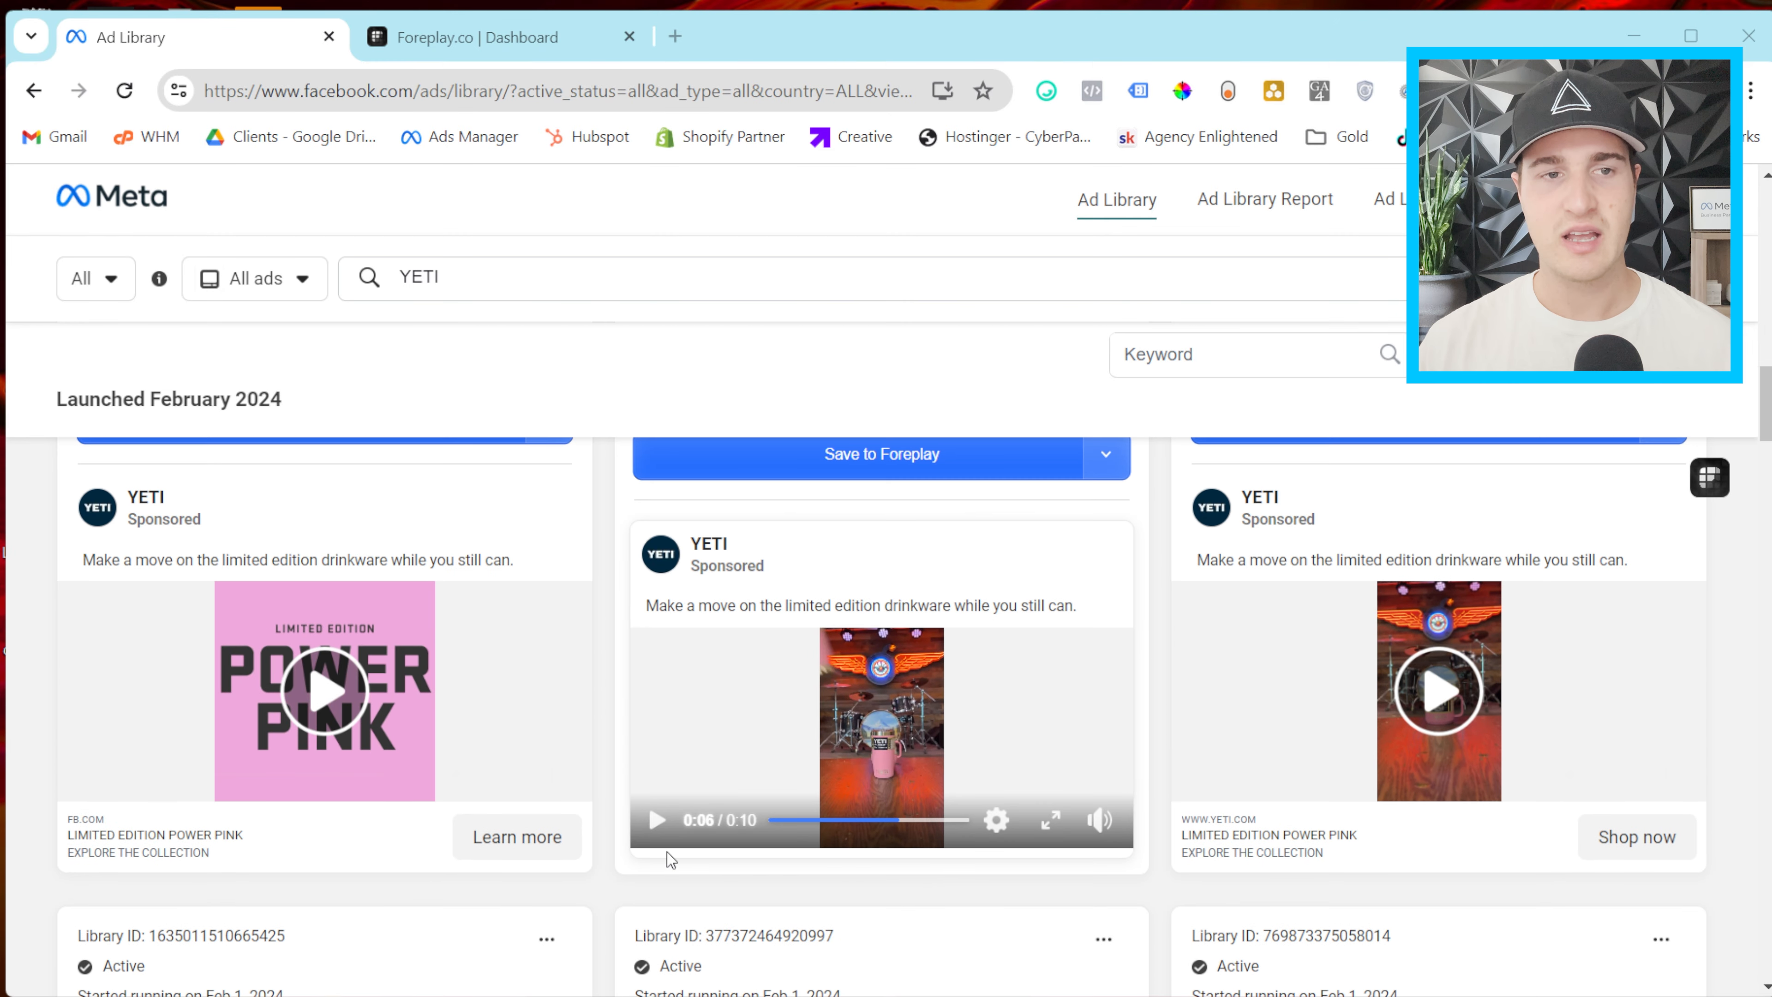
pyautogui.click(780, 821)
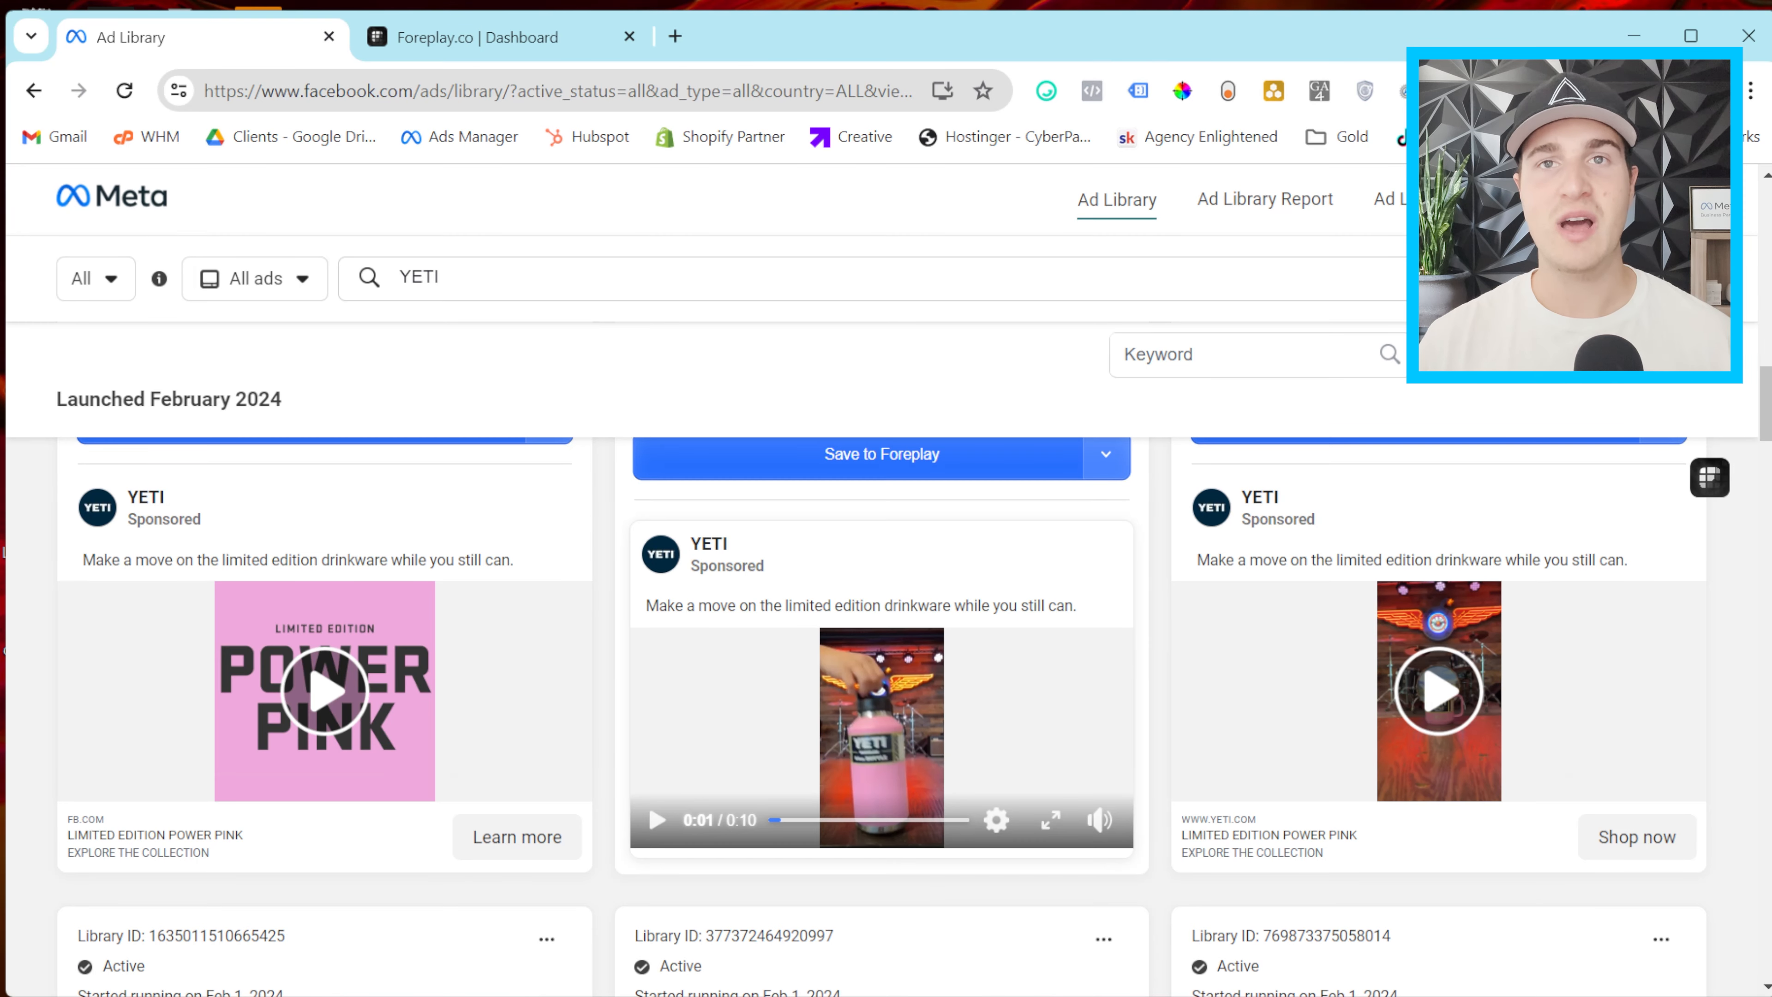
pyautogui.scroll(3, 1028, 579)
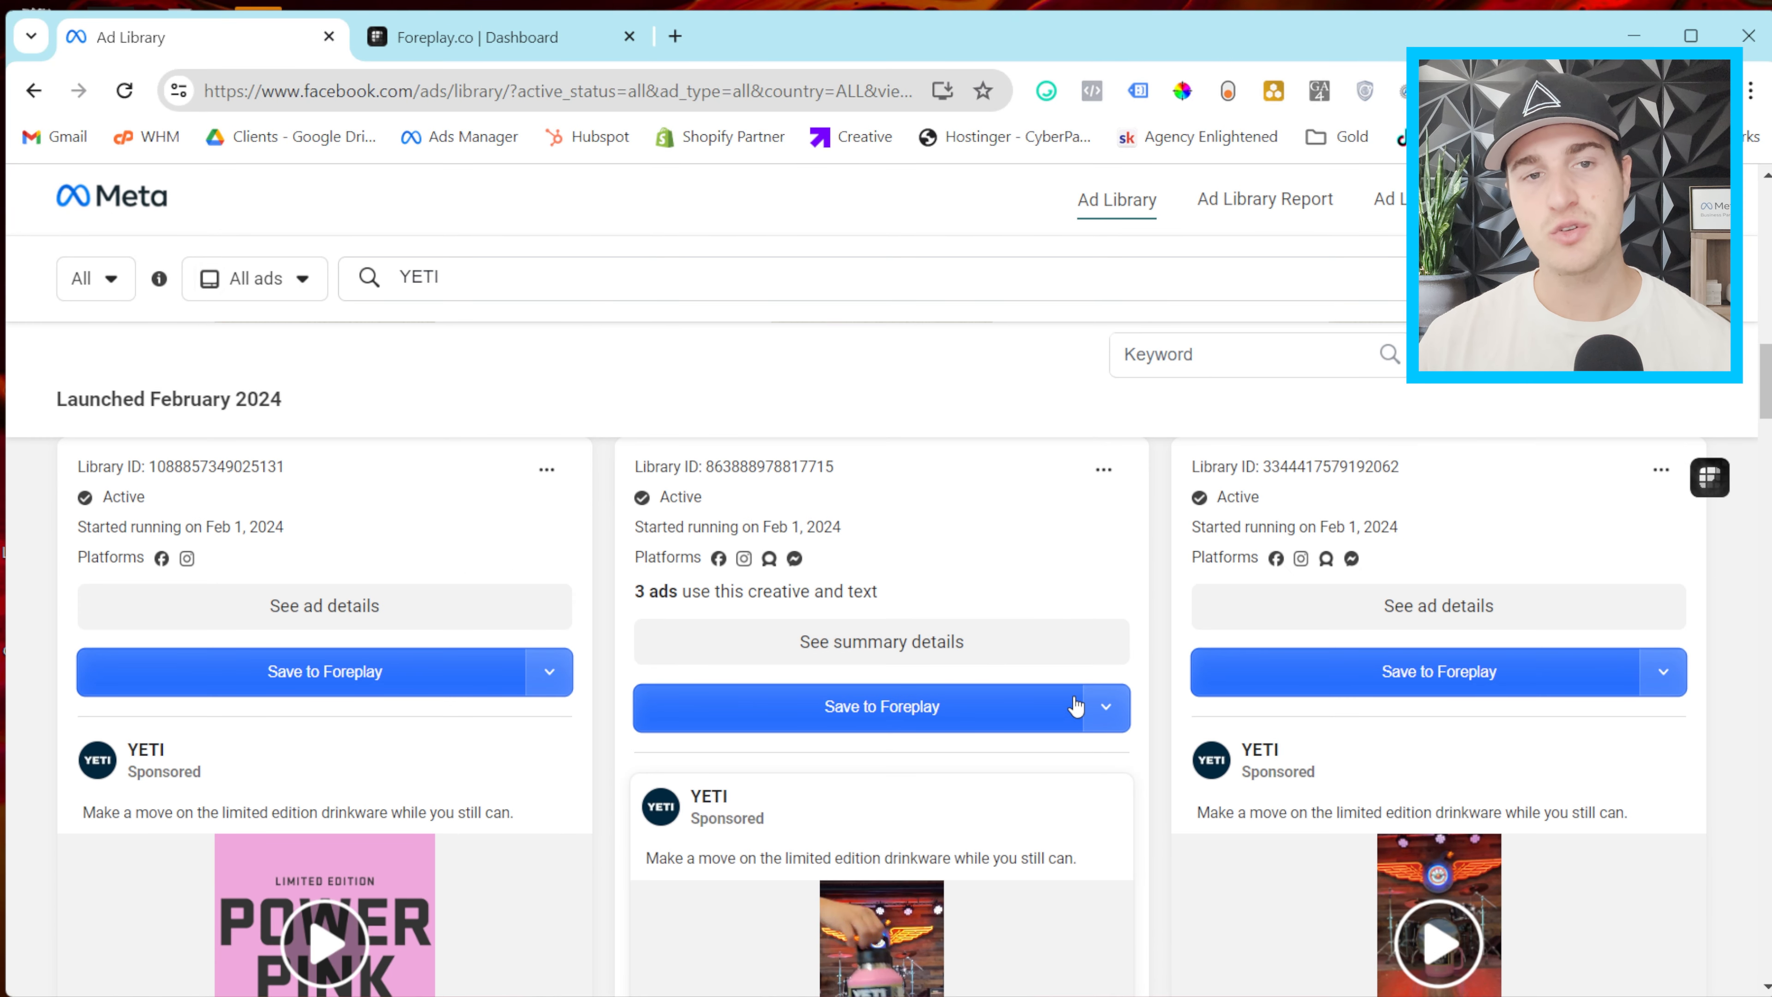
pyautogui.scroll(-2, 1076, 712)
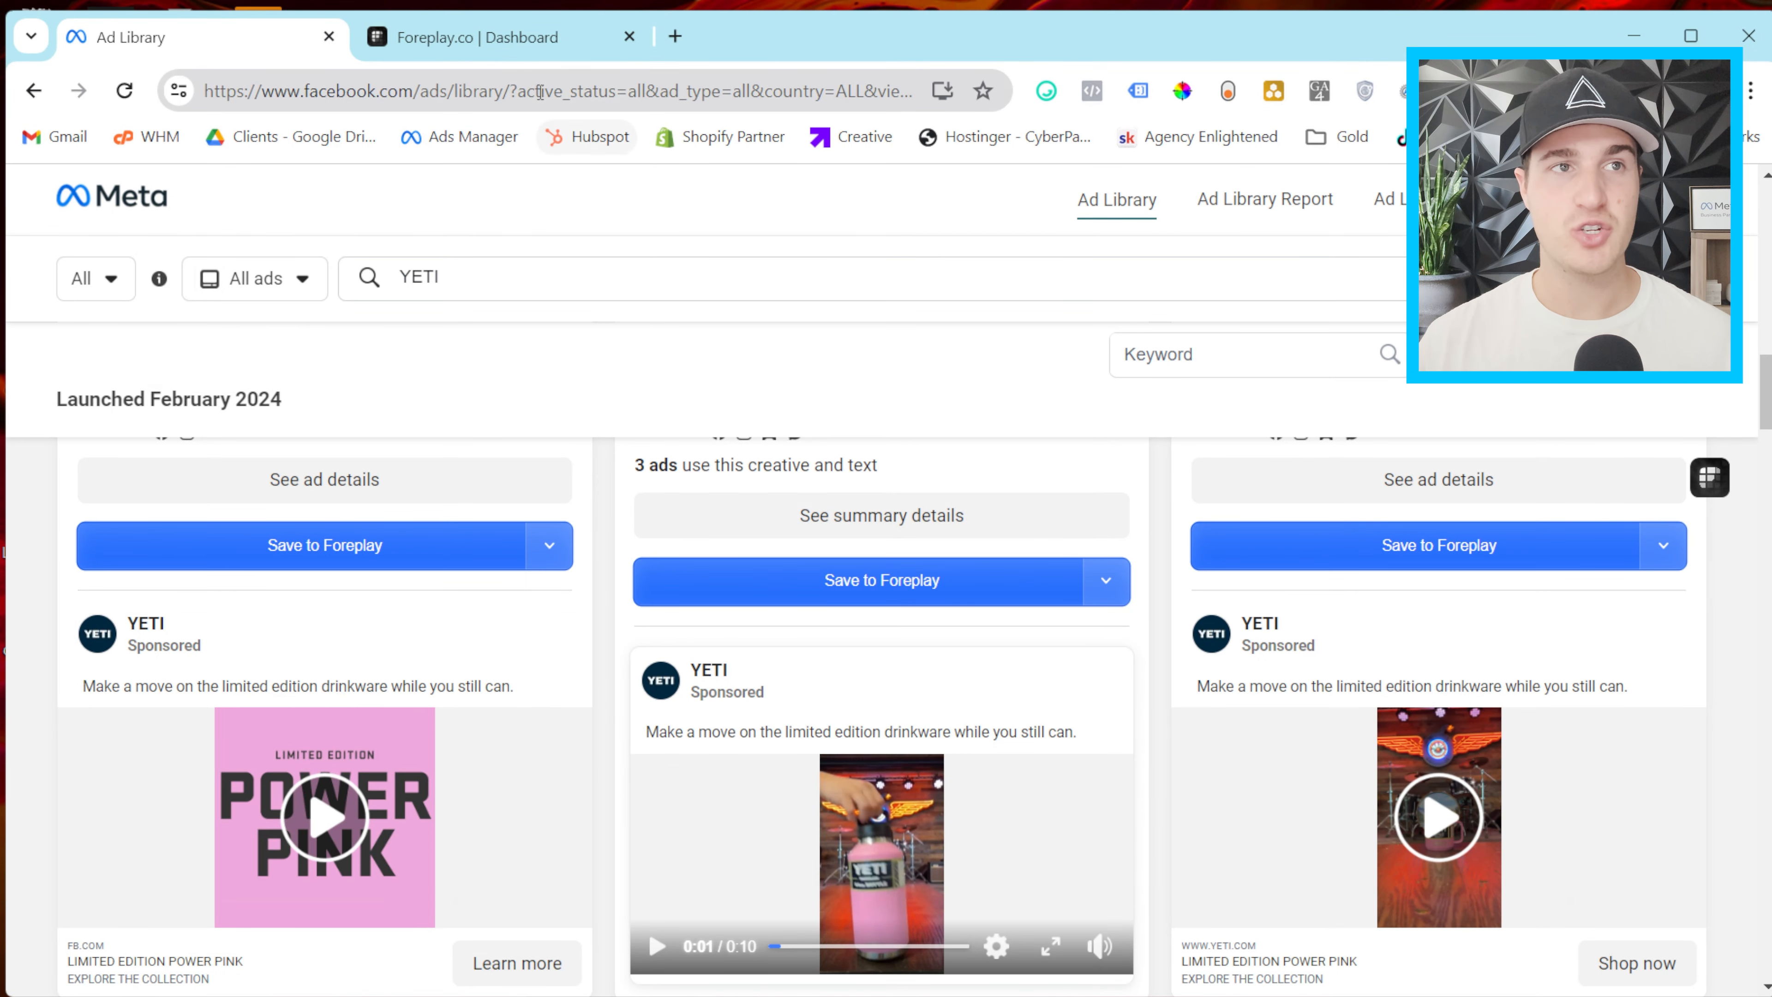
# Switch to Foreplay and look through the saved ads on the home_improvement board.
pyautogui.click(513, 38)
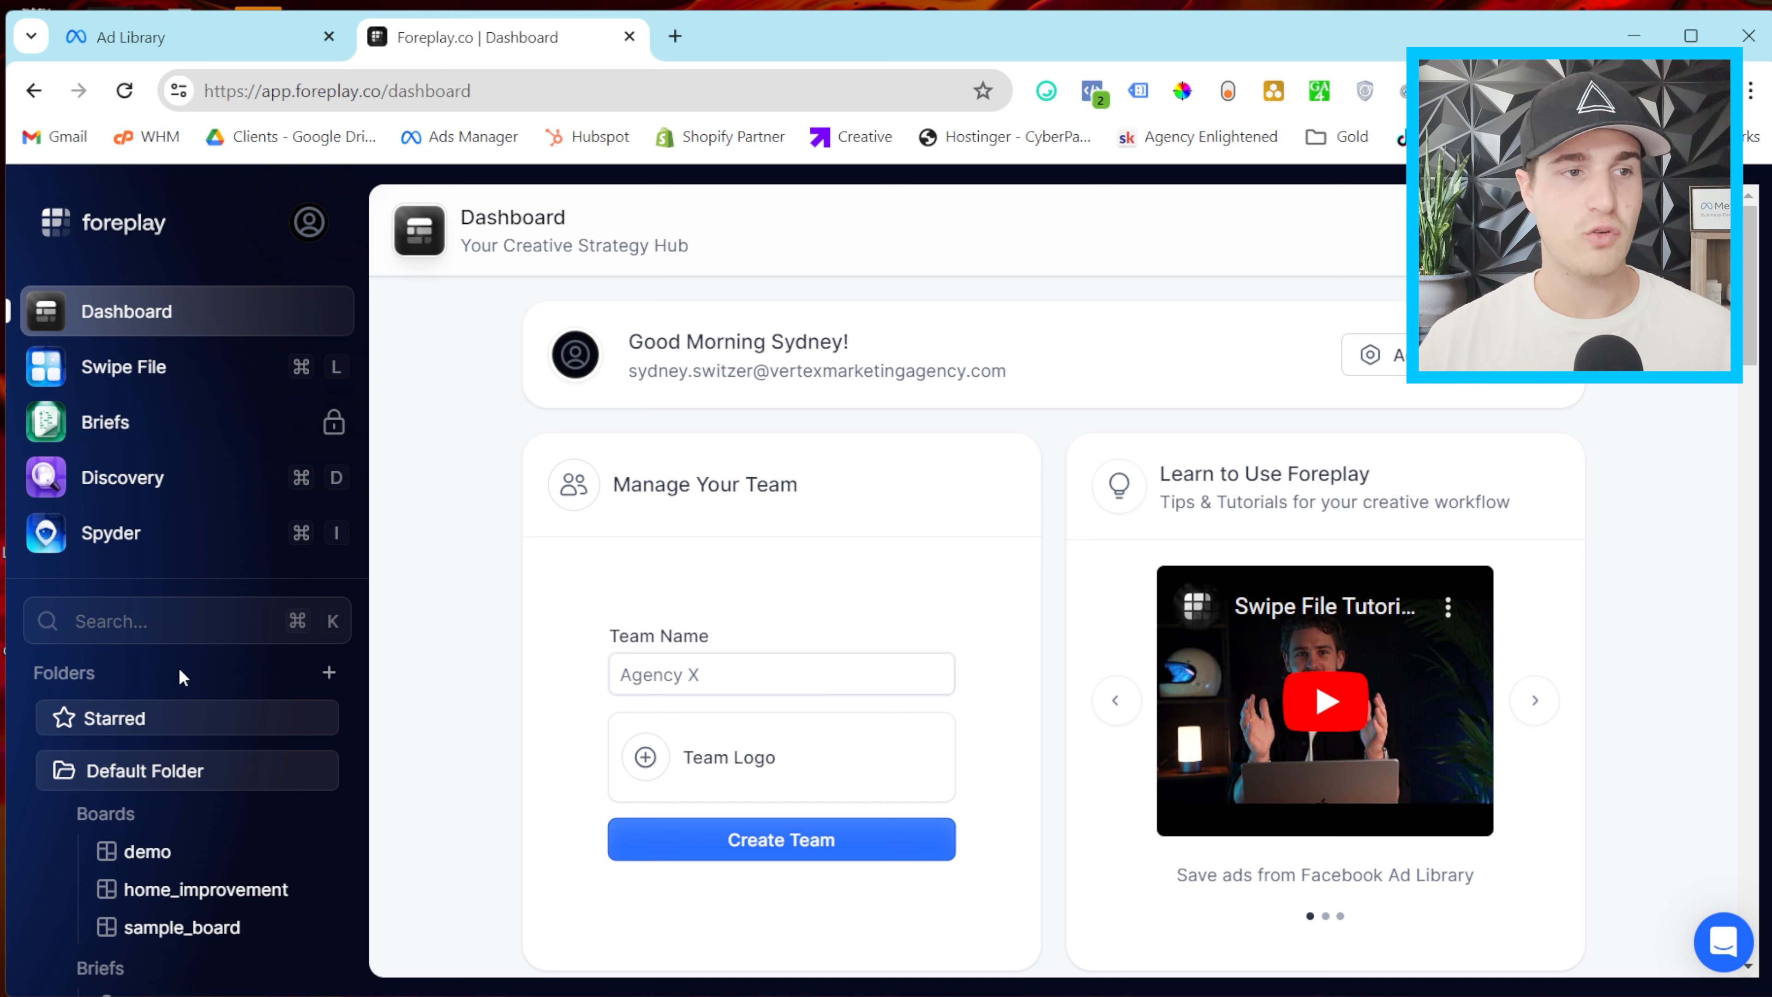
pyautogui.click(171, 900)
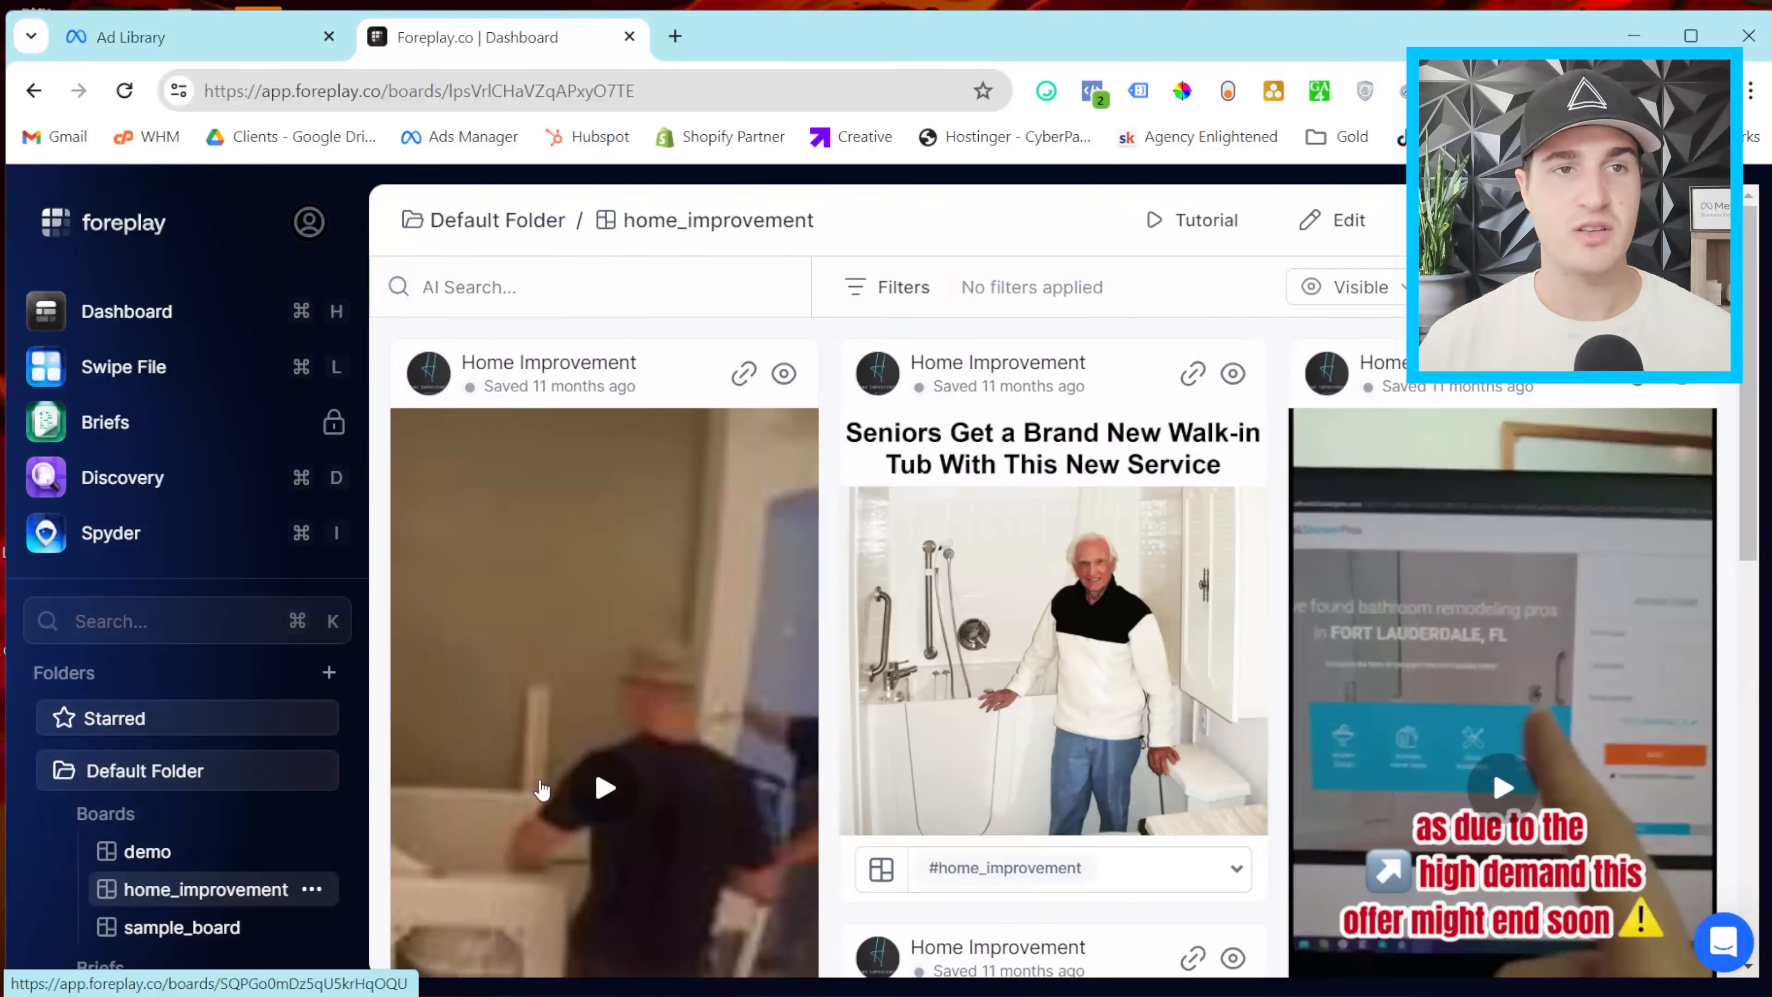
pyautogui.scroll(-2, 985, 517)
pyautogui.scroll(-5, 752, 514)
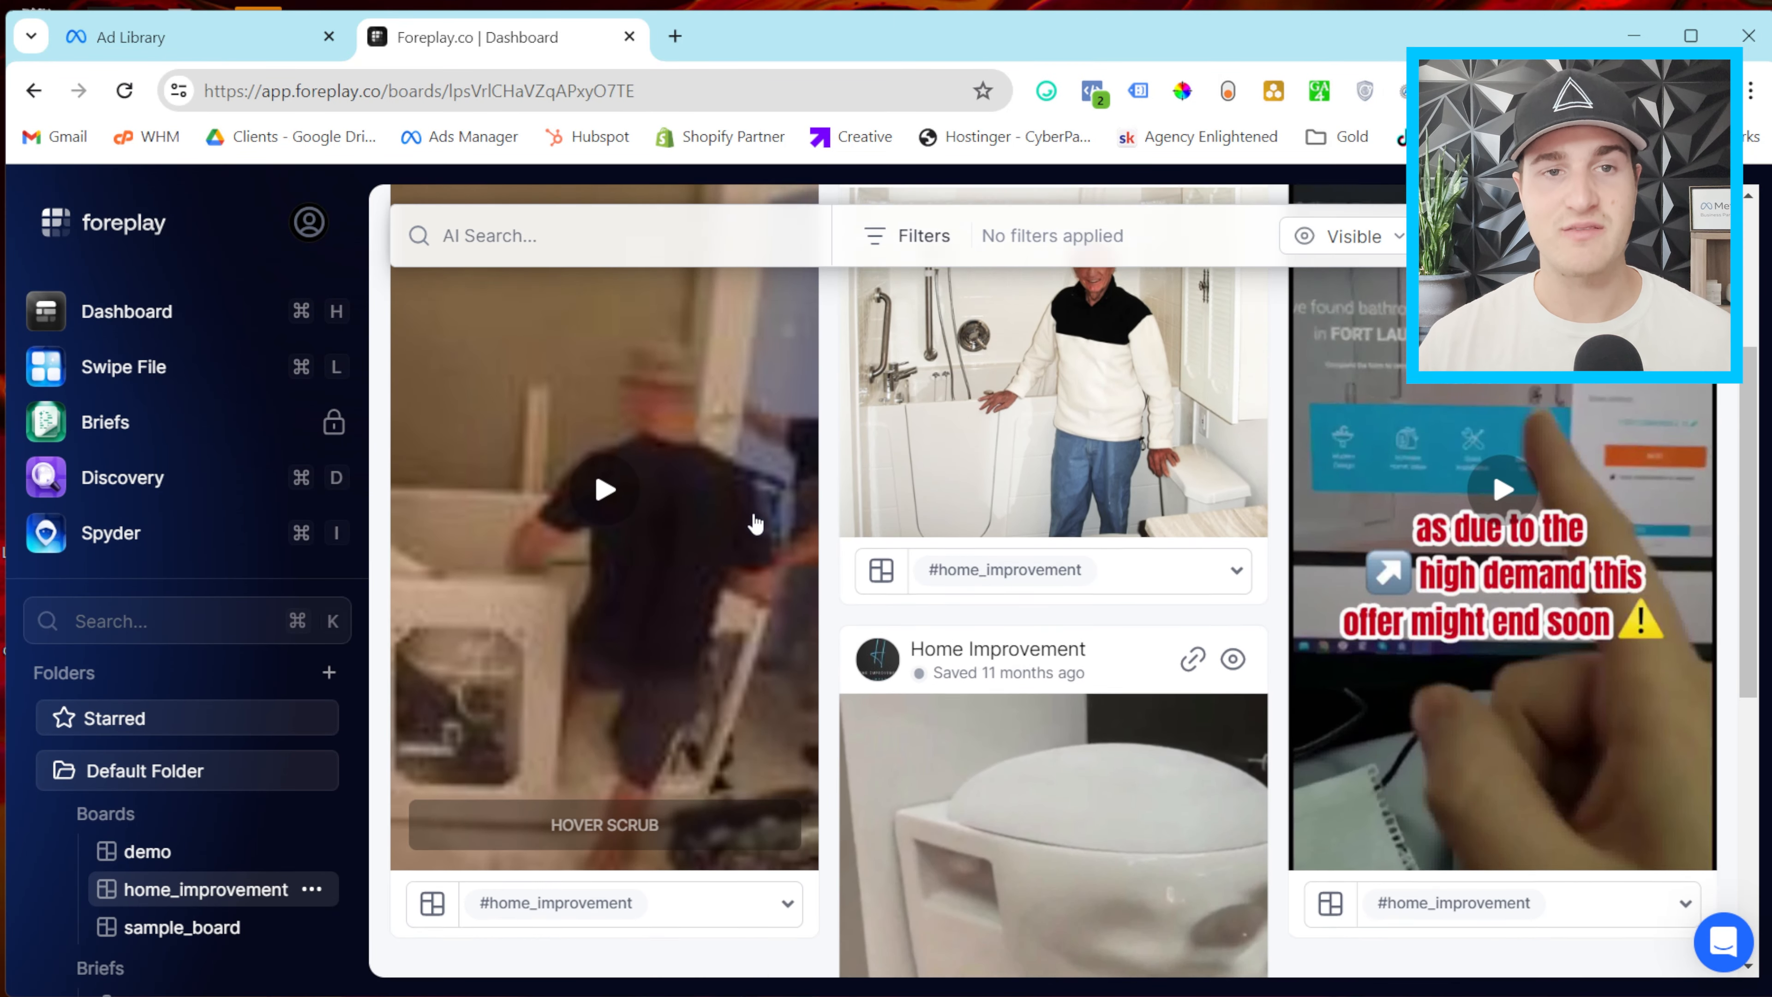
pyautogui.scroll(10, 752, 515)
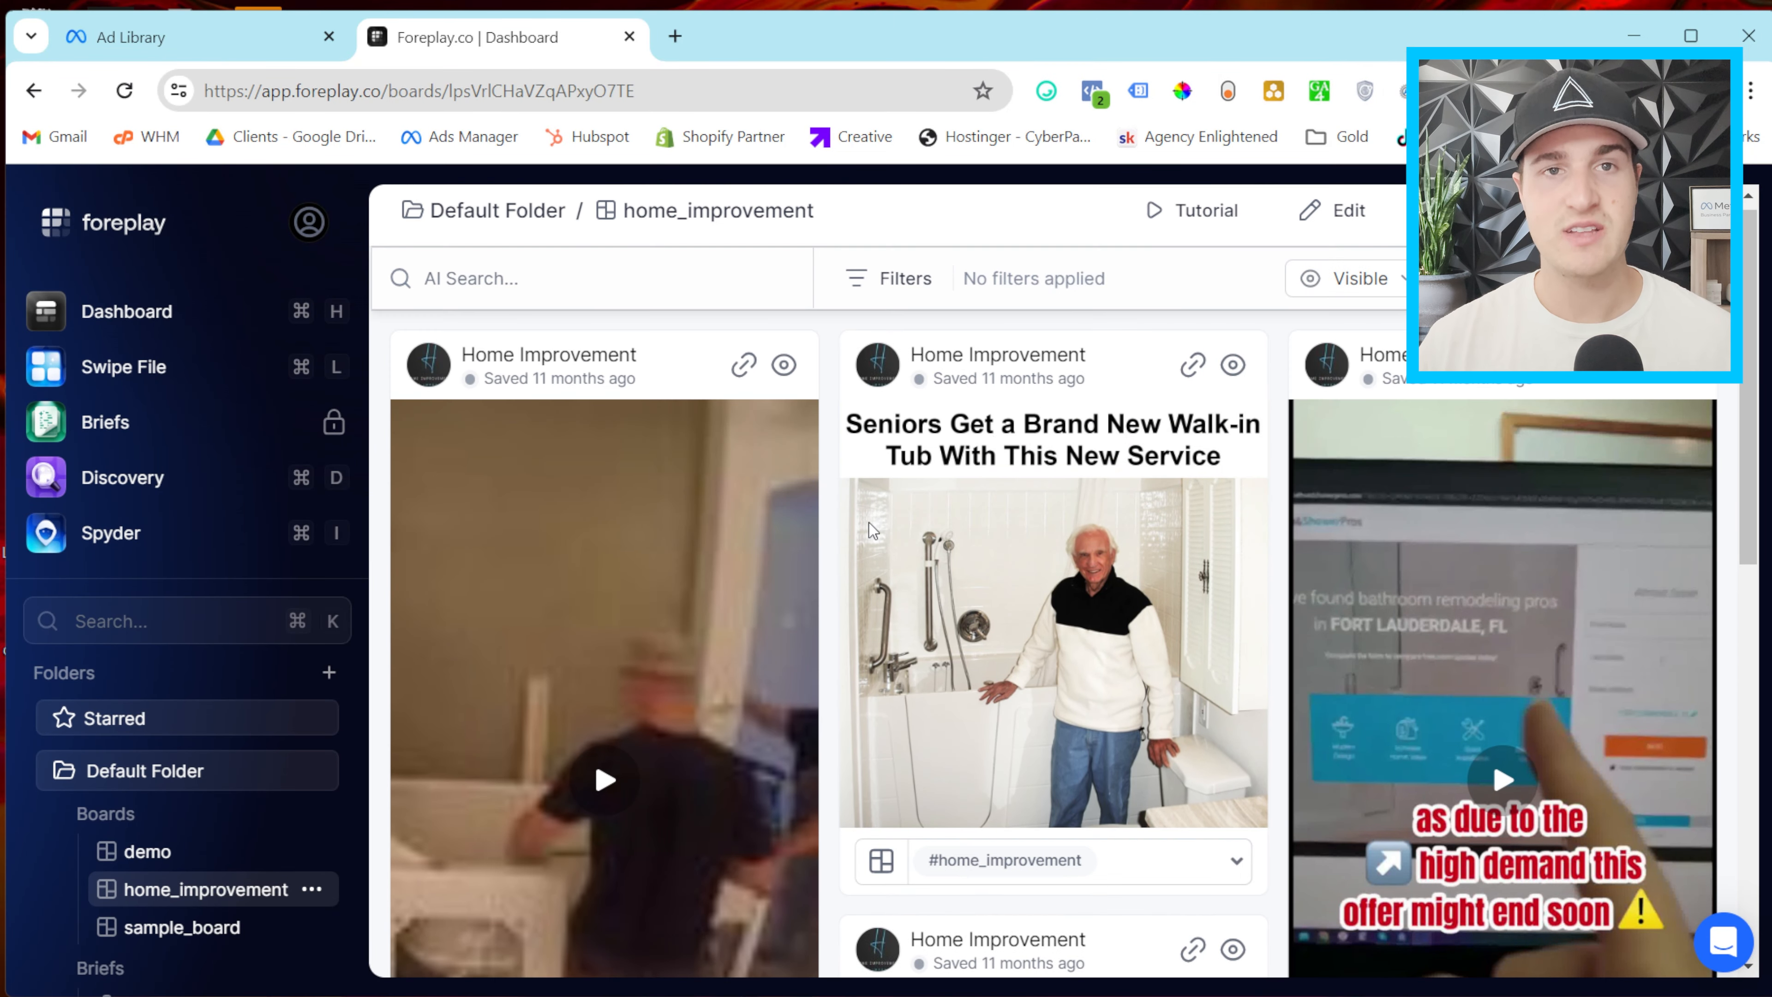
# Copy the share link of the "Seniors Get a Brand New Walk-in Tub" ad and open it in a new browser tab.
pyautogui.click(1193, 370)
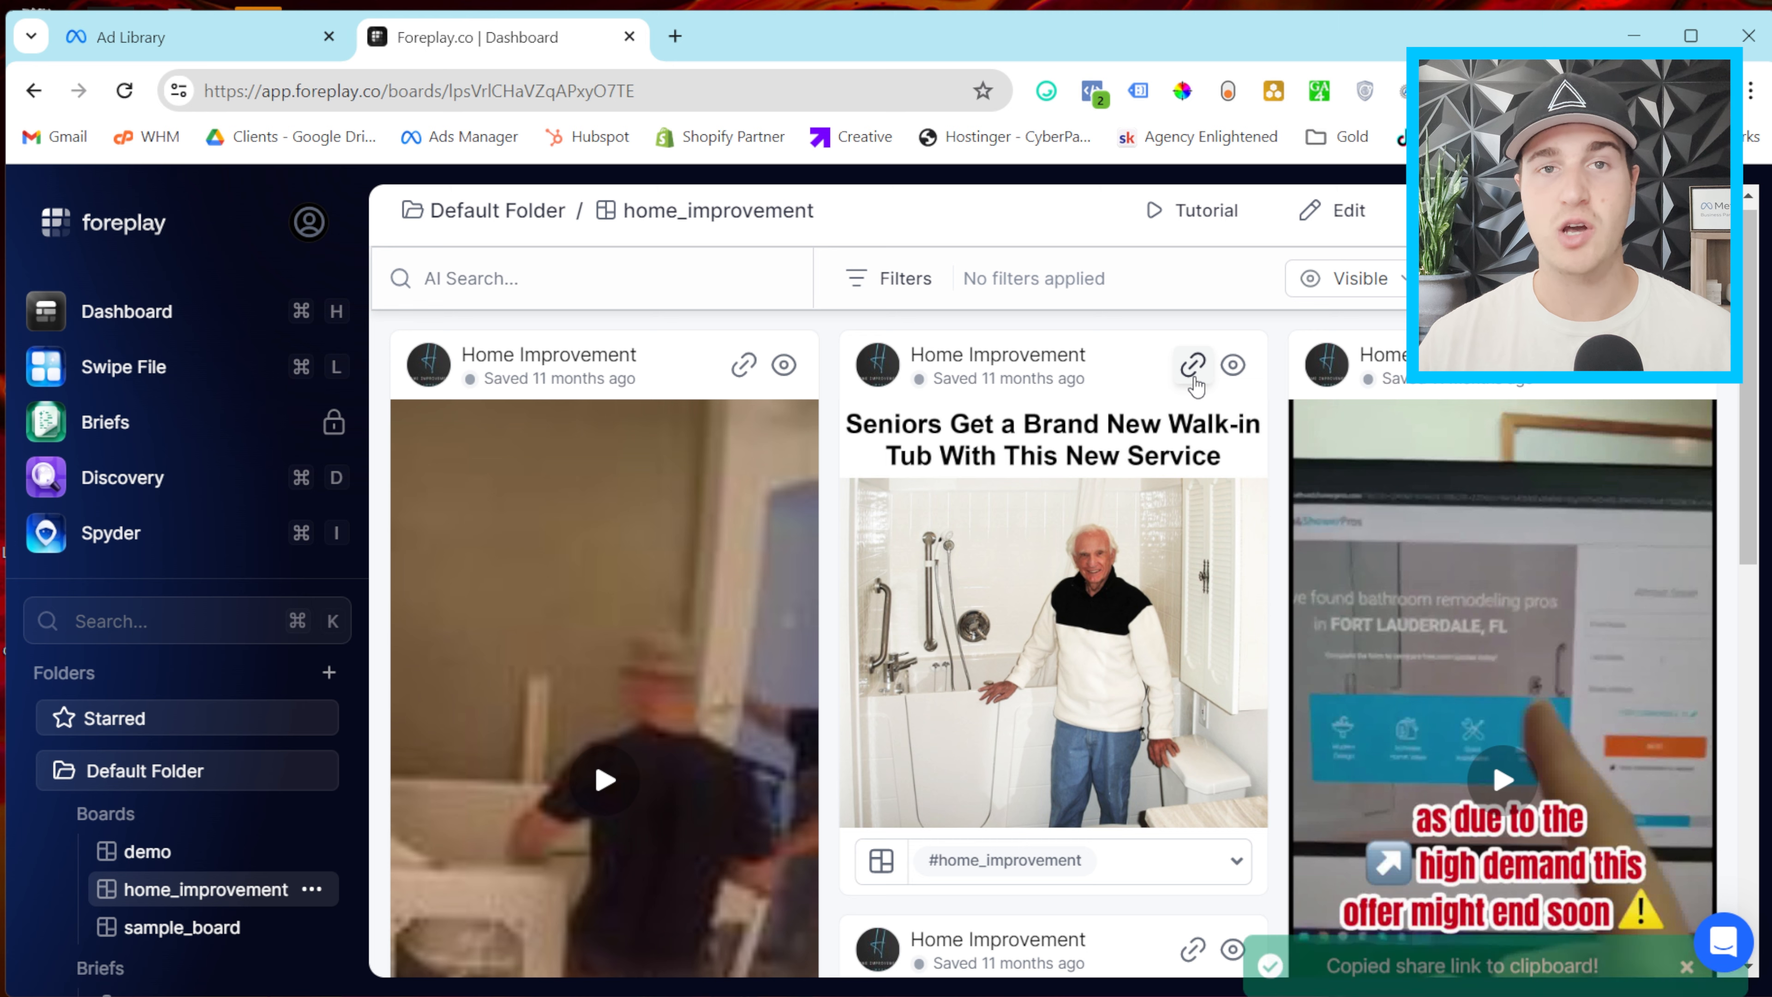
pyautogui.click(683, 40)
pyautogui.hotkey('ctrl', 'v')
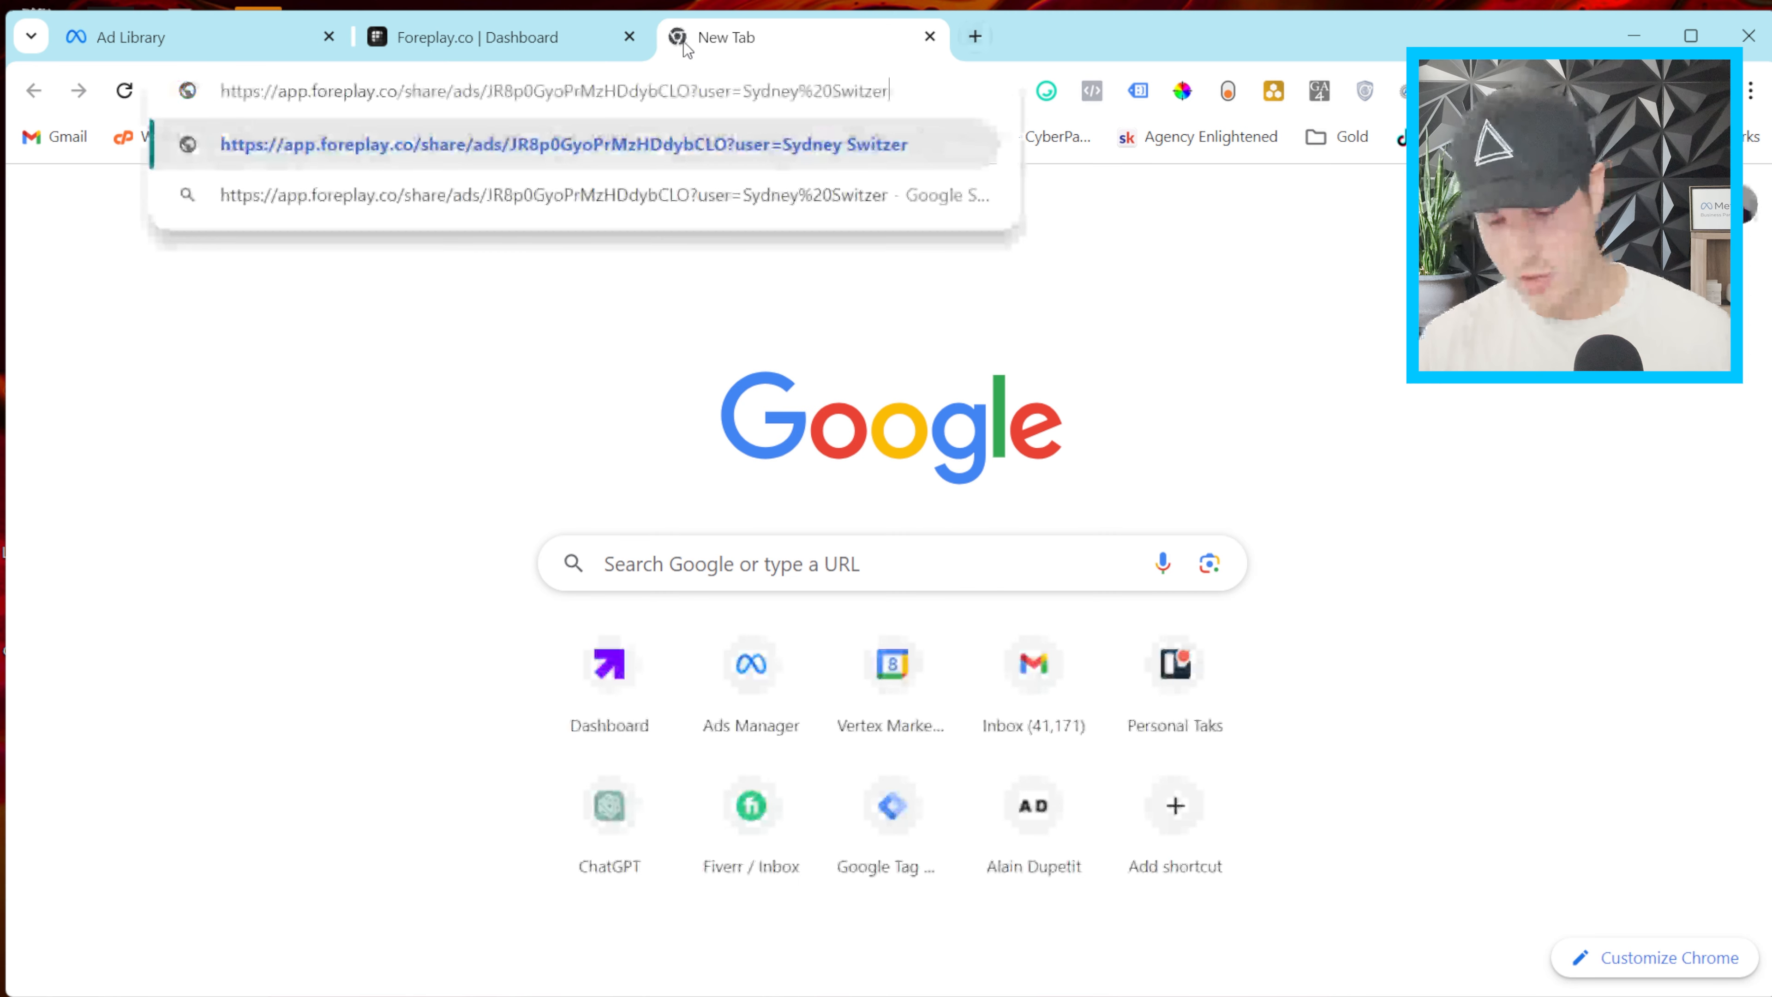
pyautogui.press('Return')
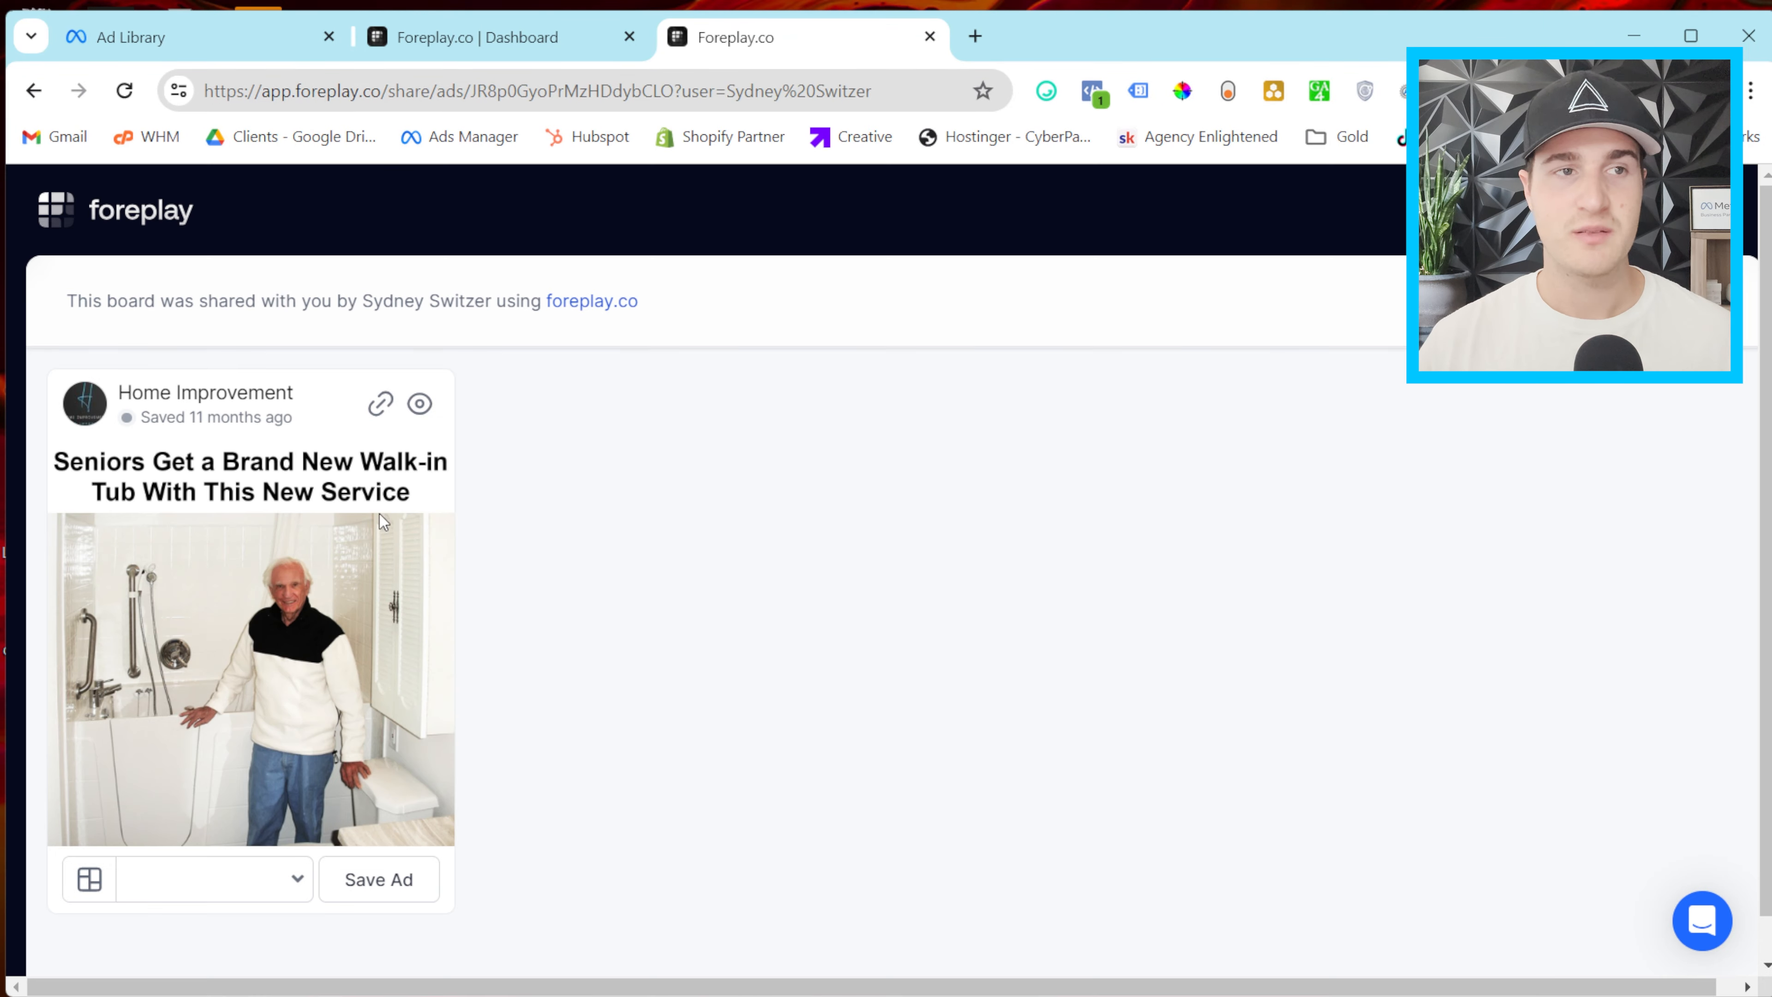
# Review the shared walk-in tub ad's details, including its copy, image and headline, and close the shared page.
pyautogui.click(425, 414)
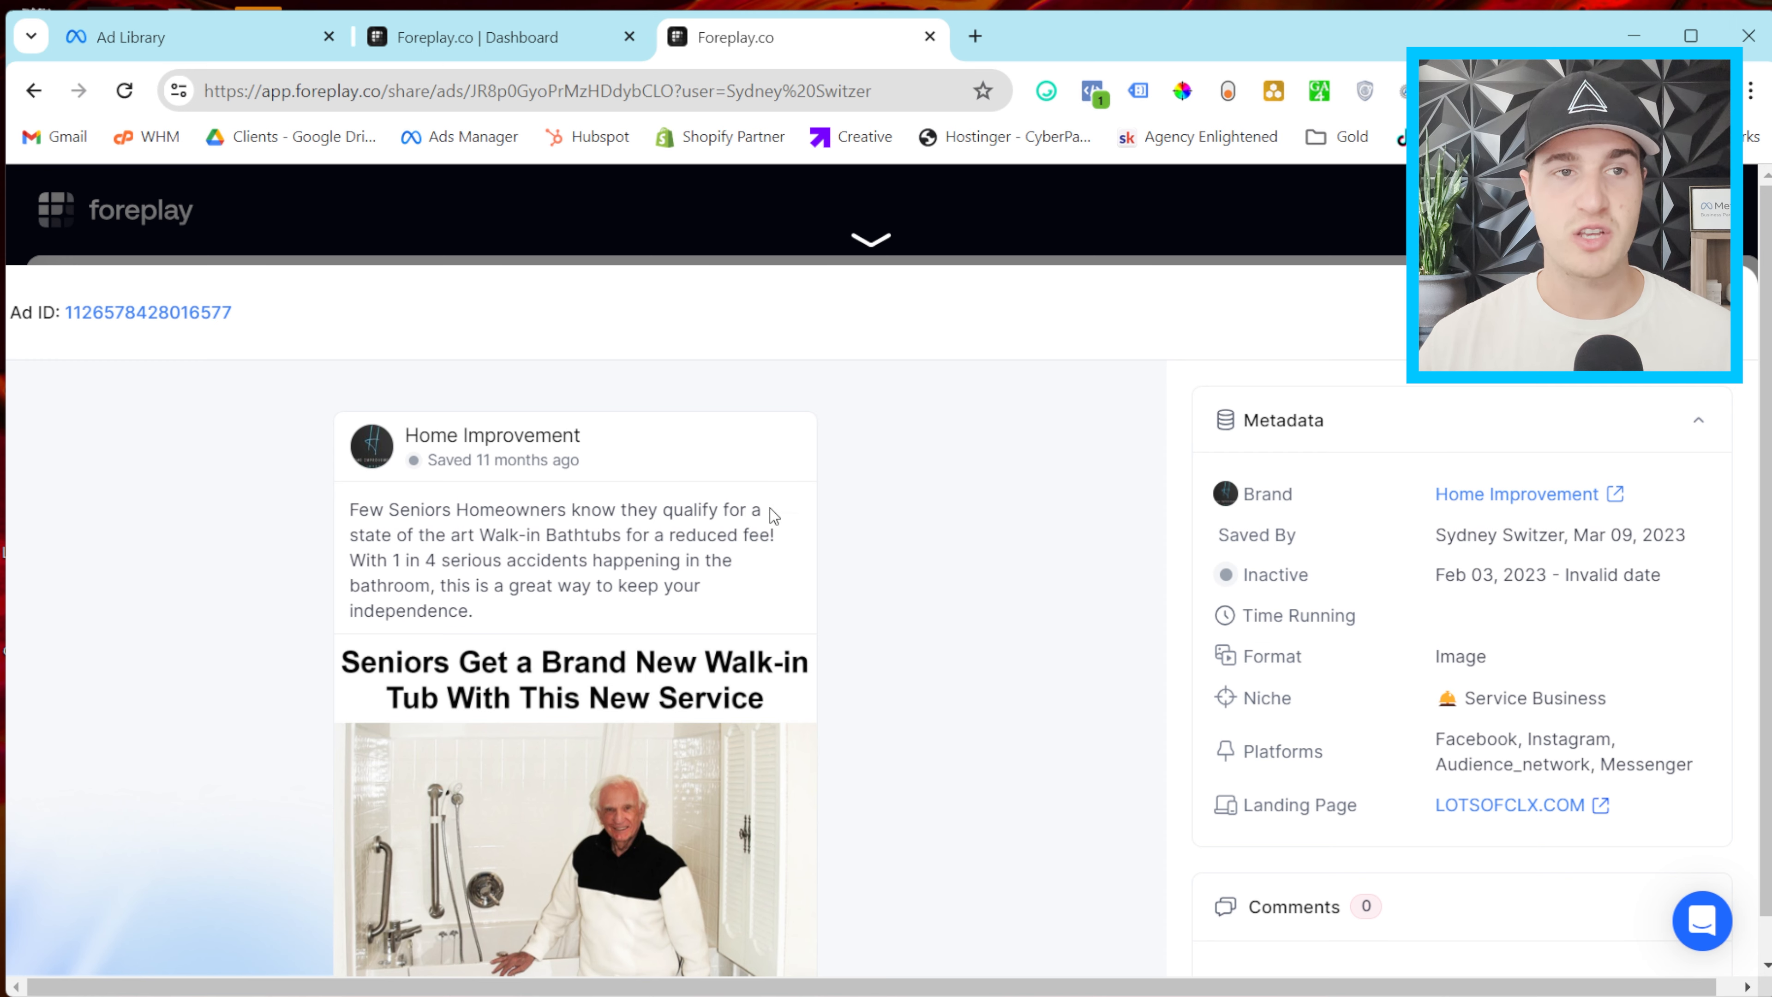
pyautogui.scroll(-3, 613, 492)
pyautogui.scroll(-2, 711, 641)
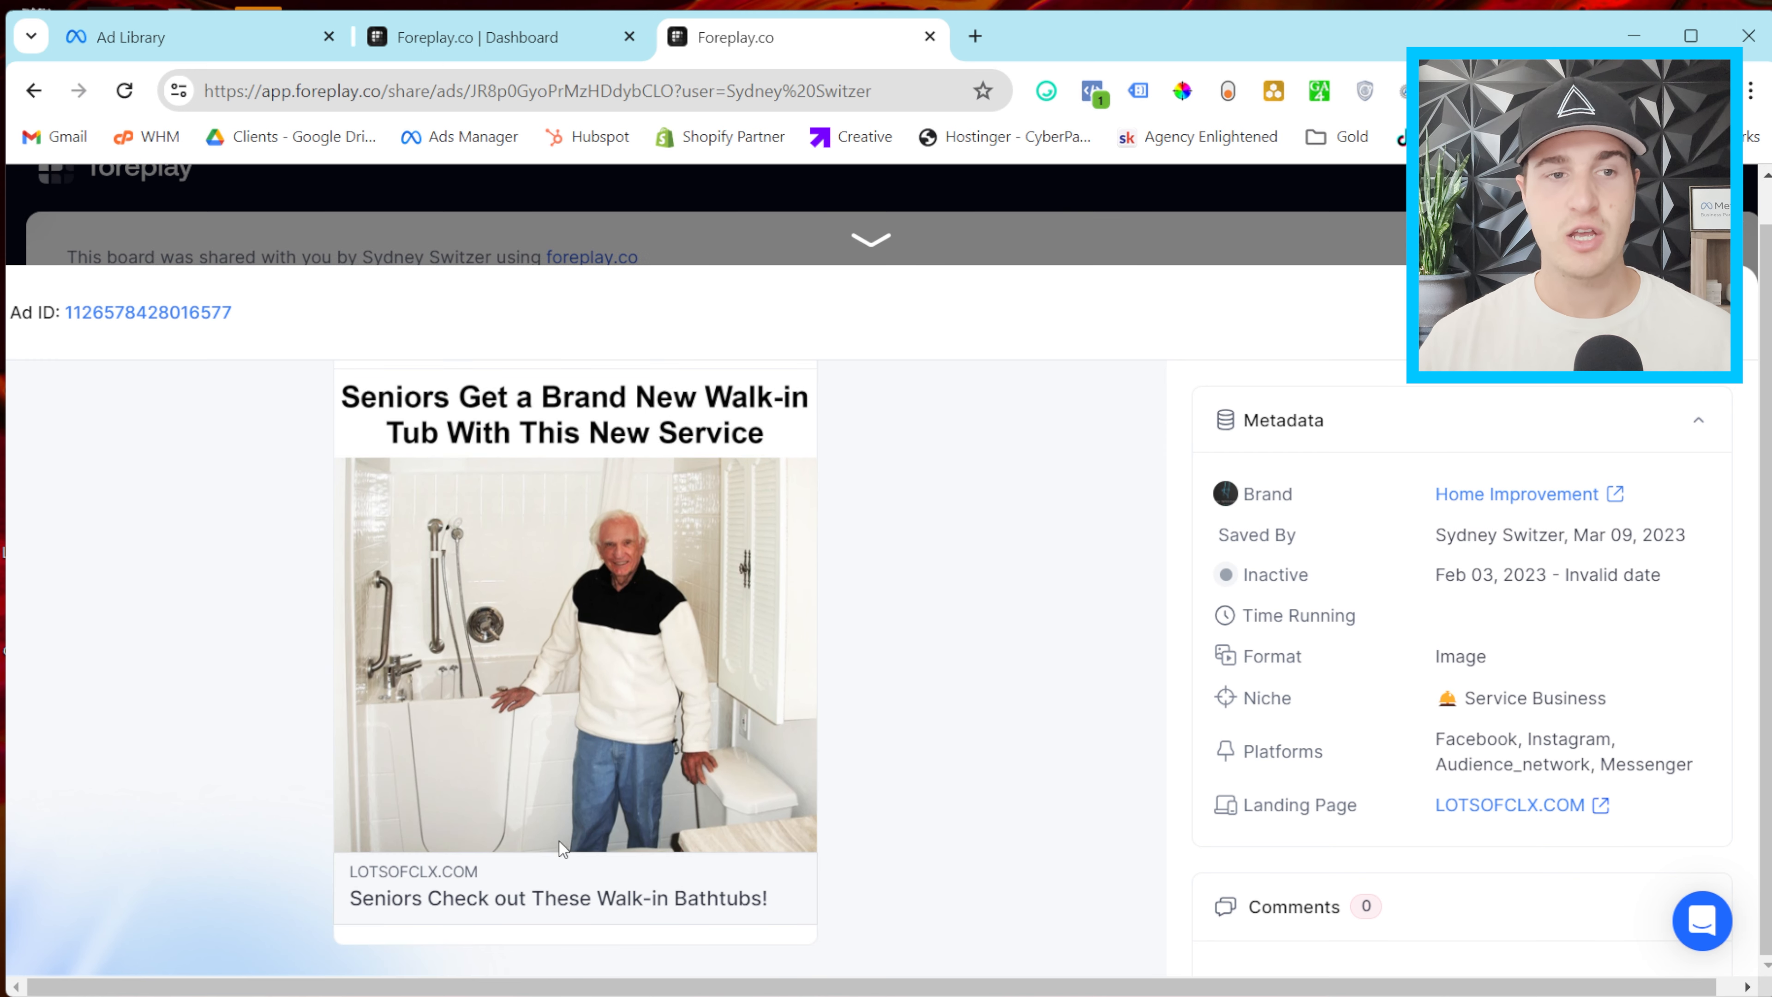
pyautogui.scroll(5, 600, 691)
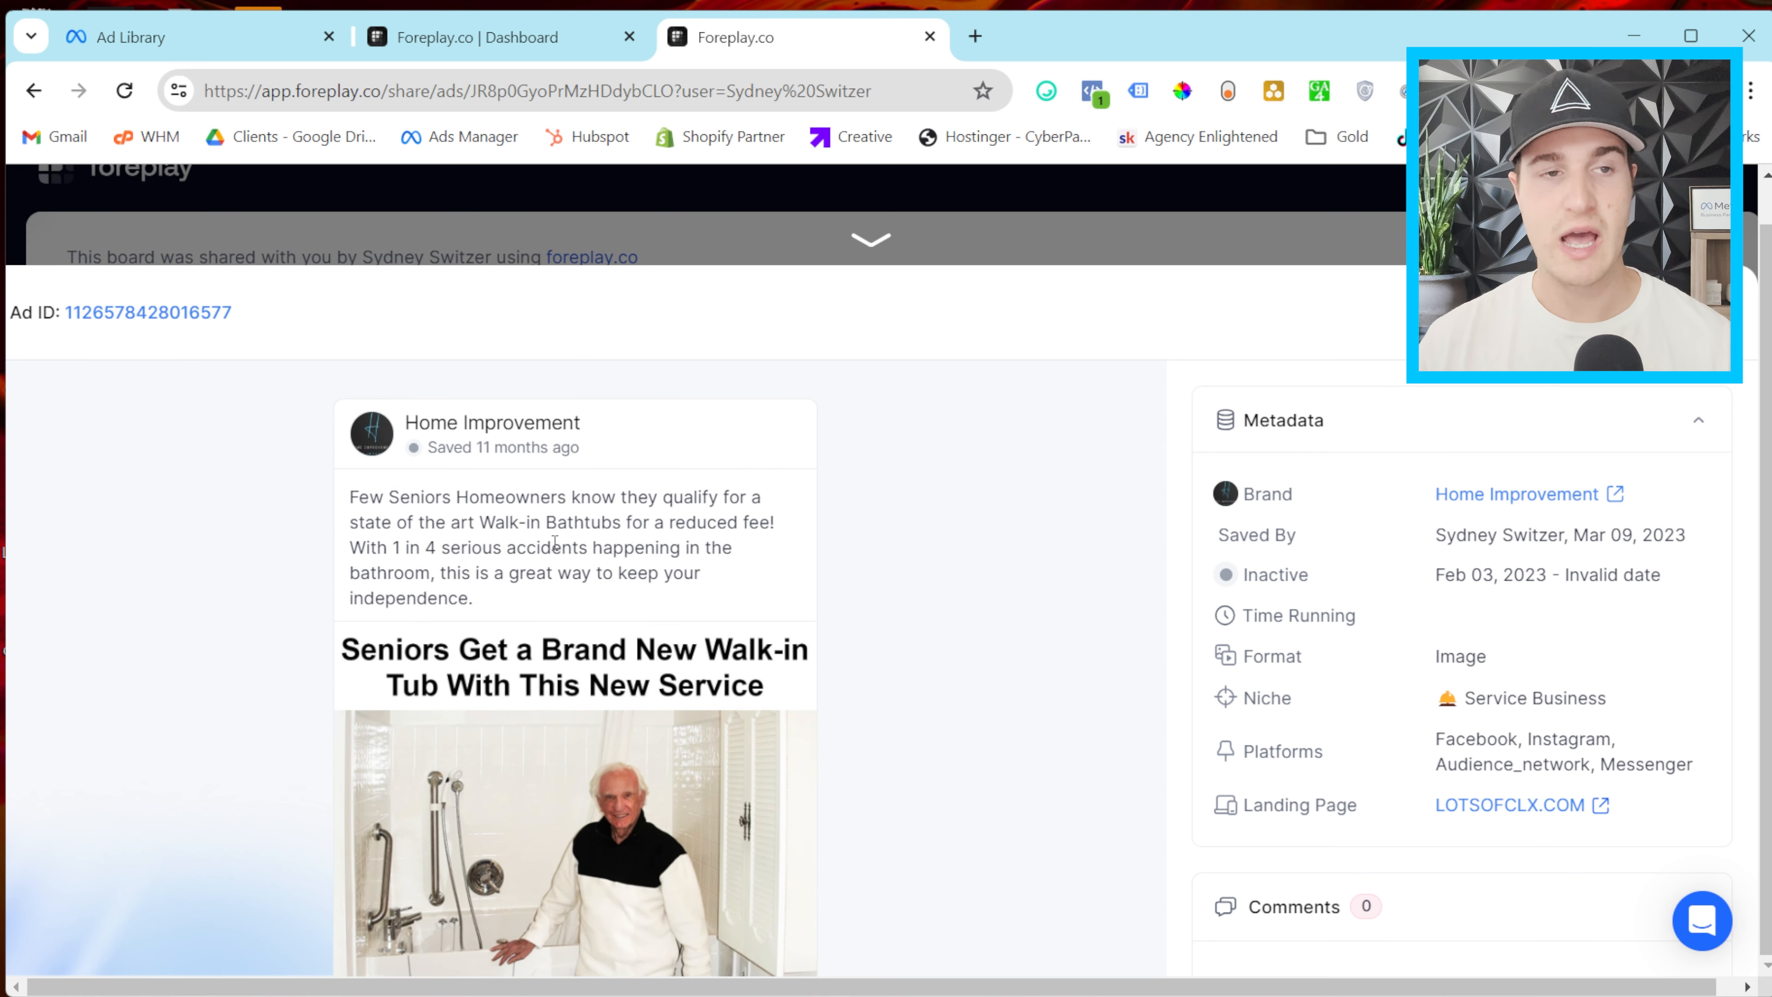
pyautogui.scroll(-4, 612, 671)
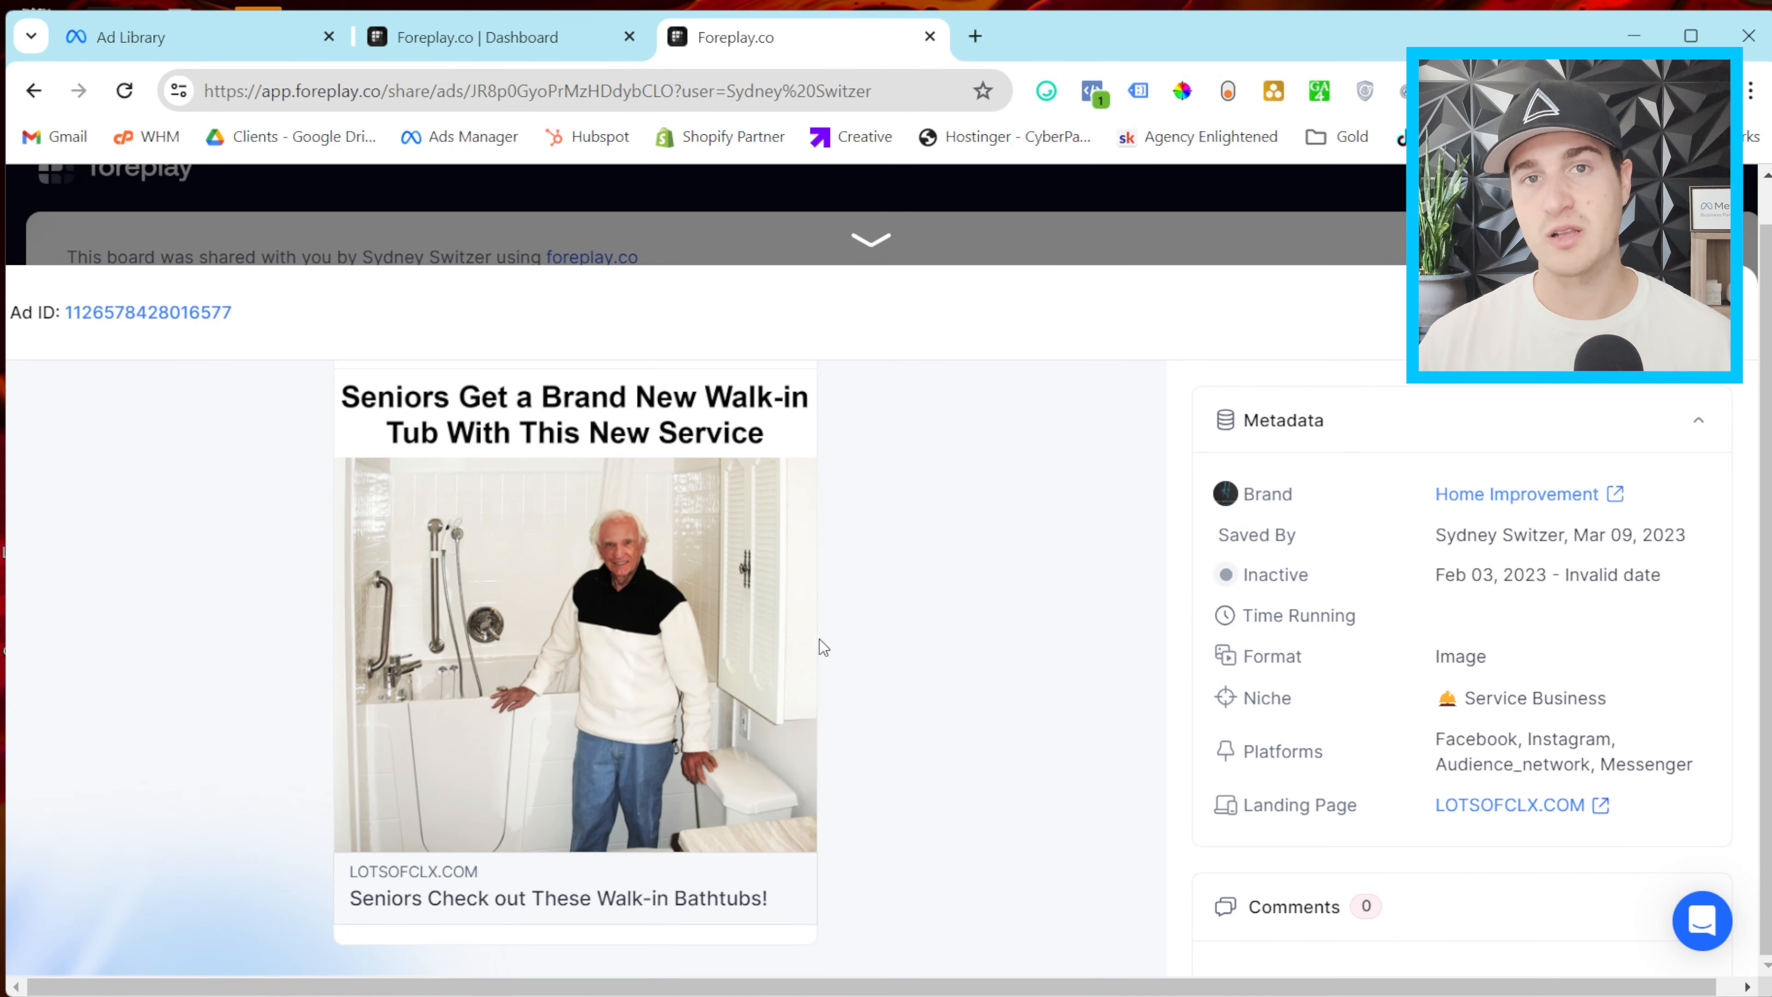
pyautogui.click(645, 244)
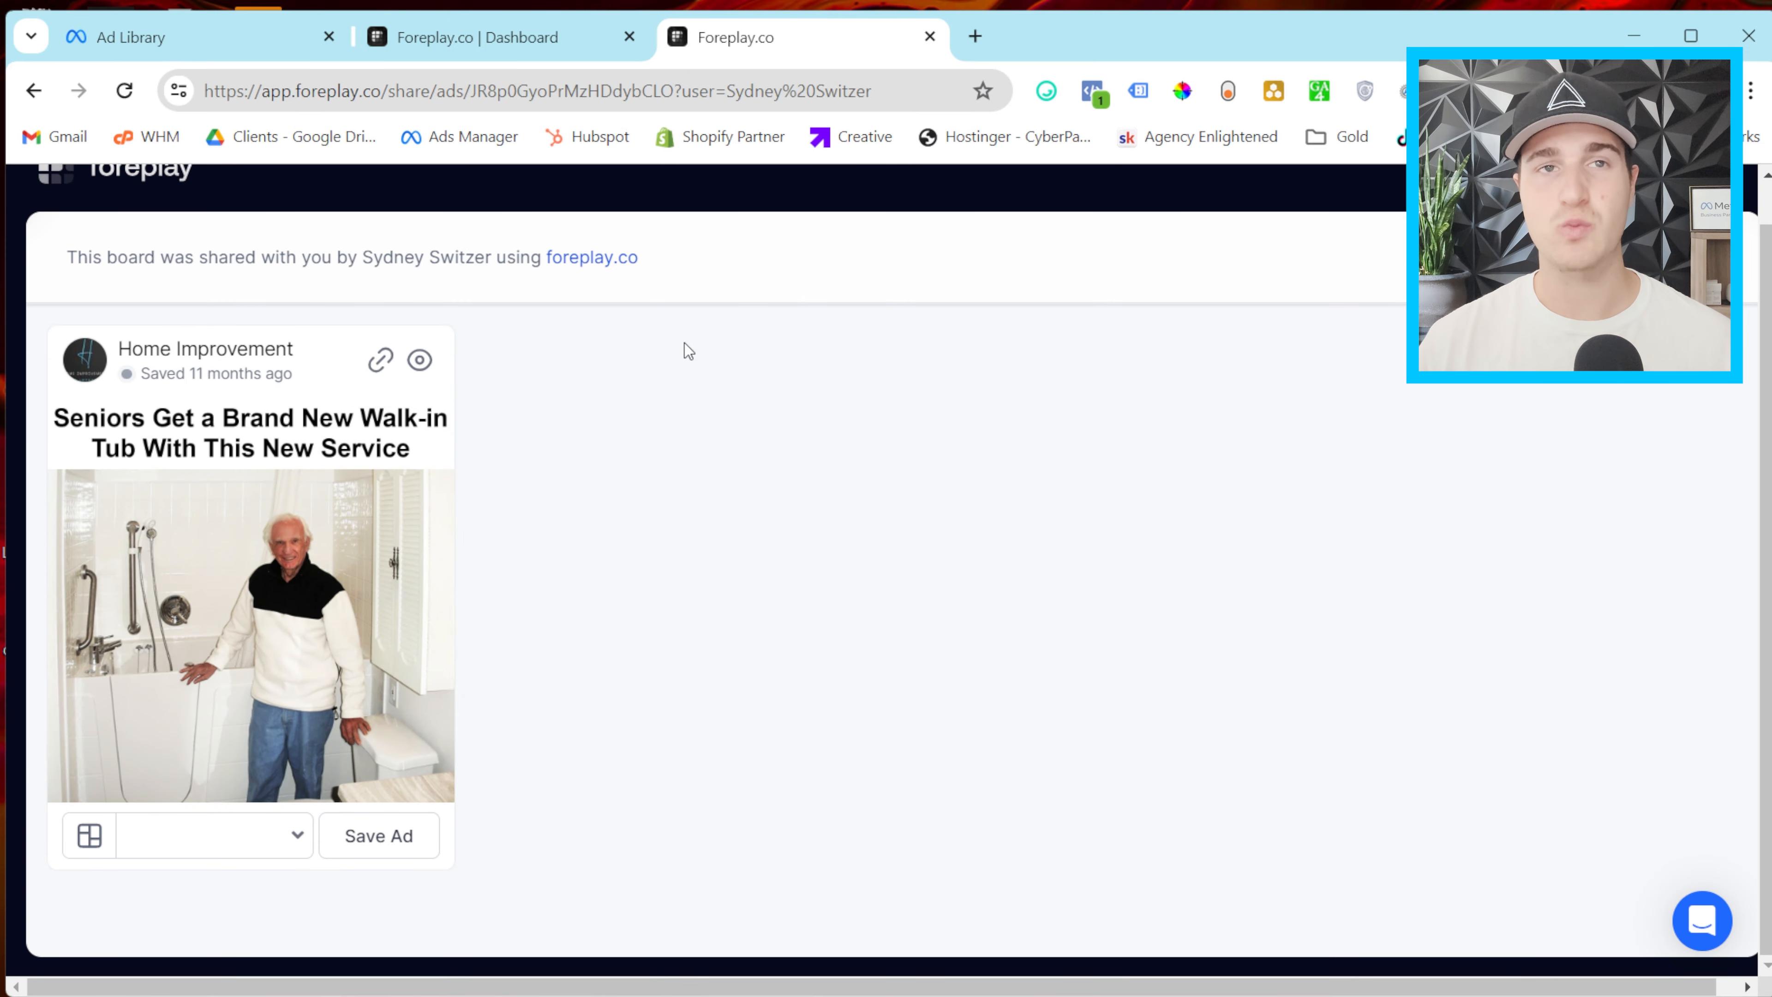
pyautogui.click(932, 38)
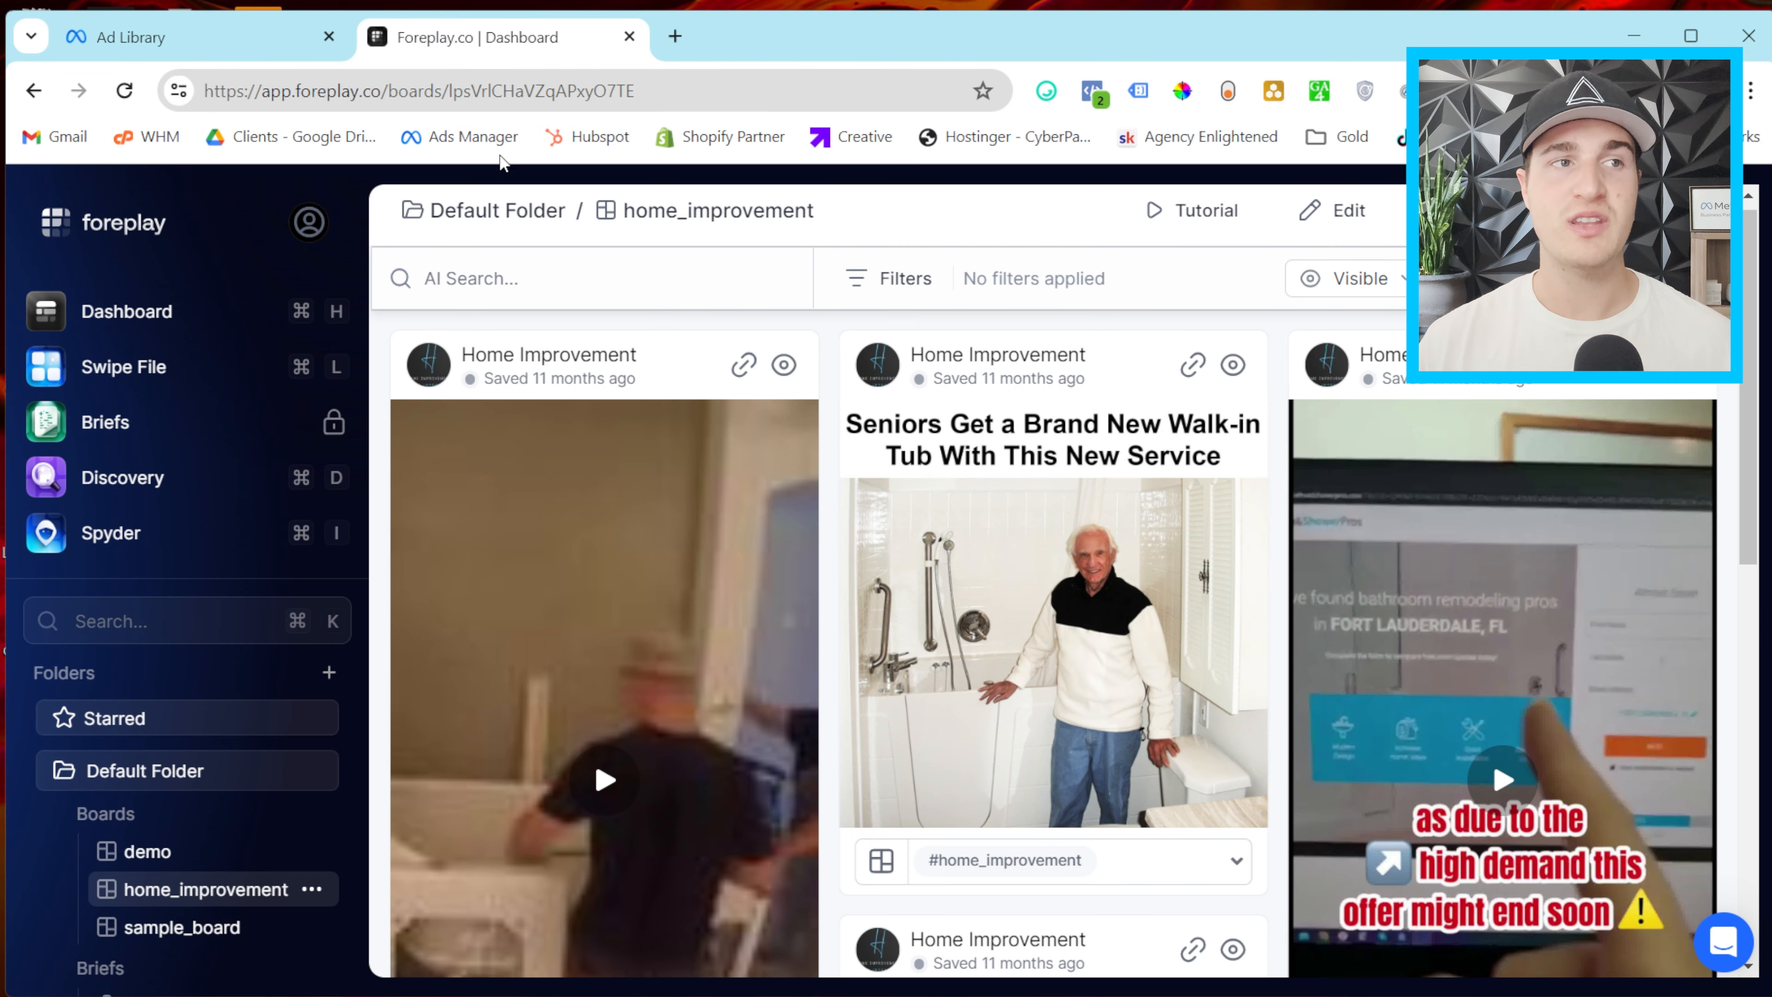
# Search Foreplay's Discovery community ads for "suits" and browse the resulting ads.
pyautogui.click(128, 487)
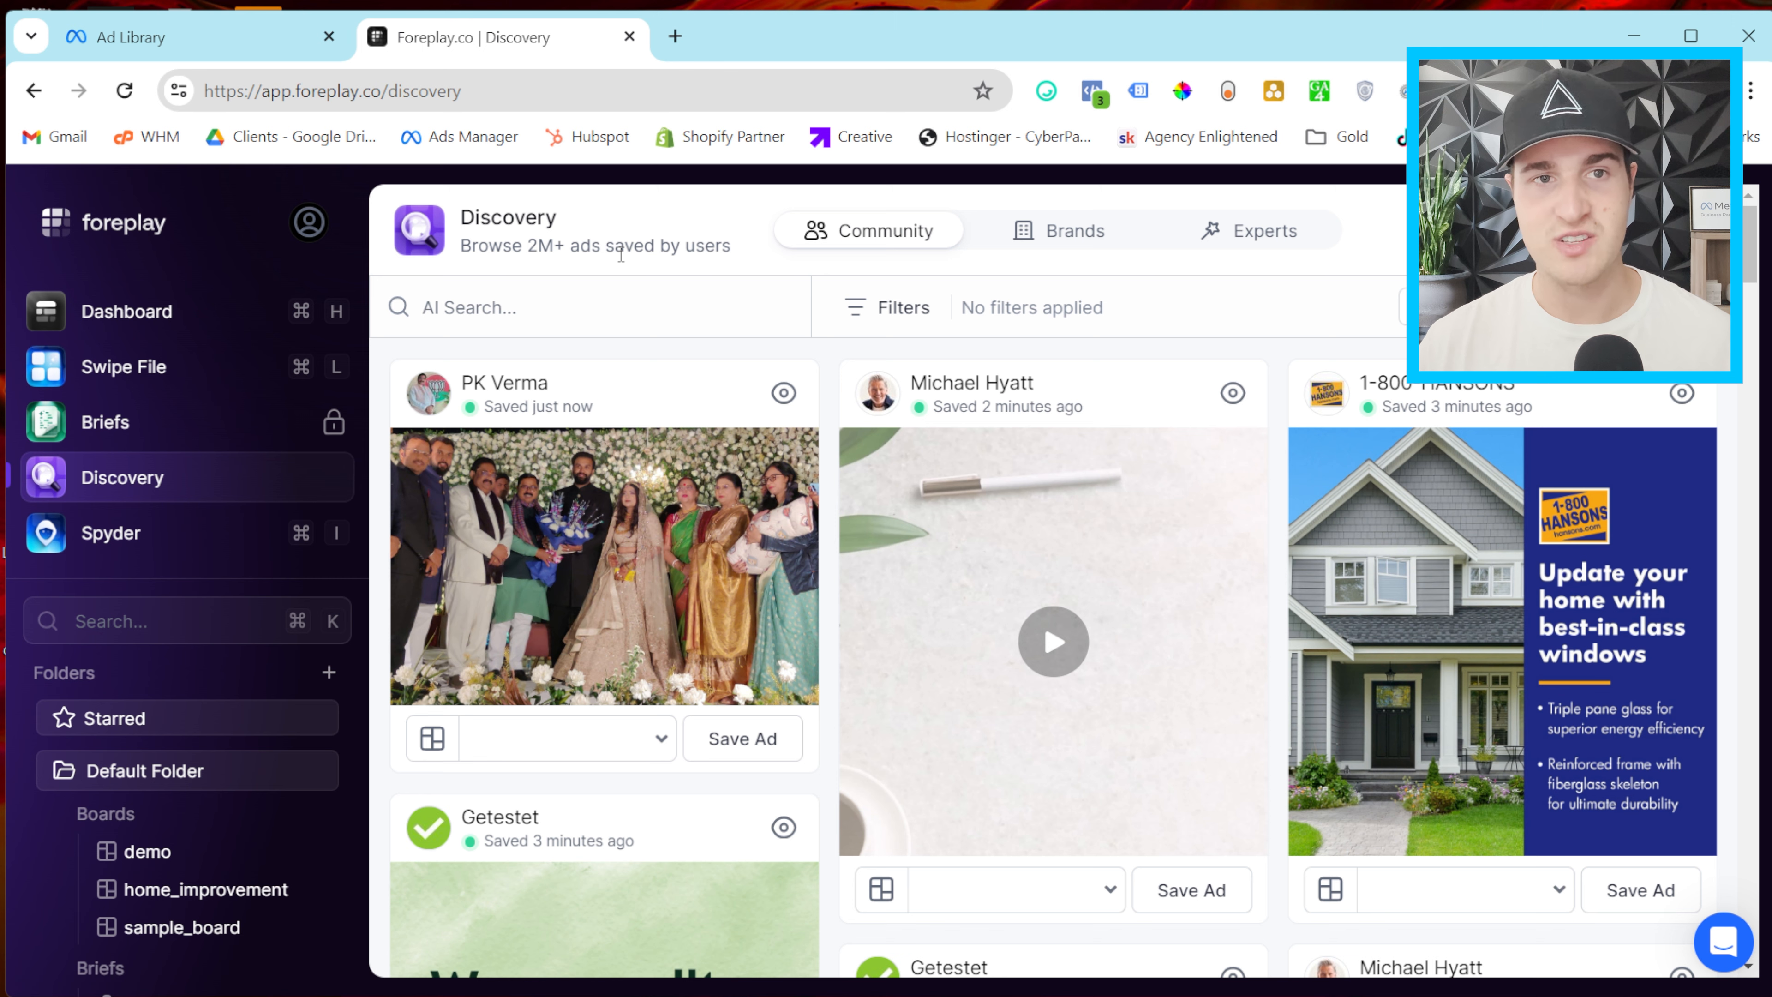
pyautogui.write('suits')
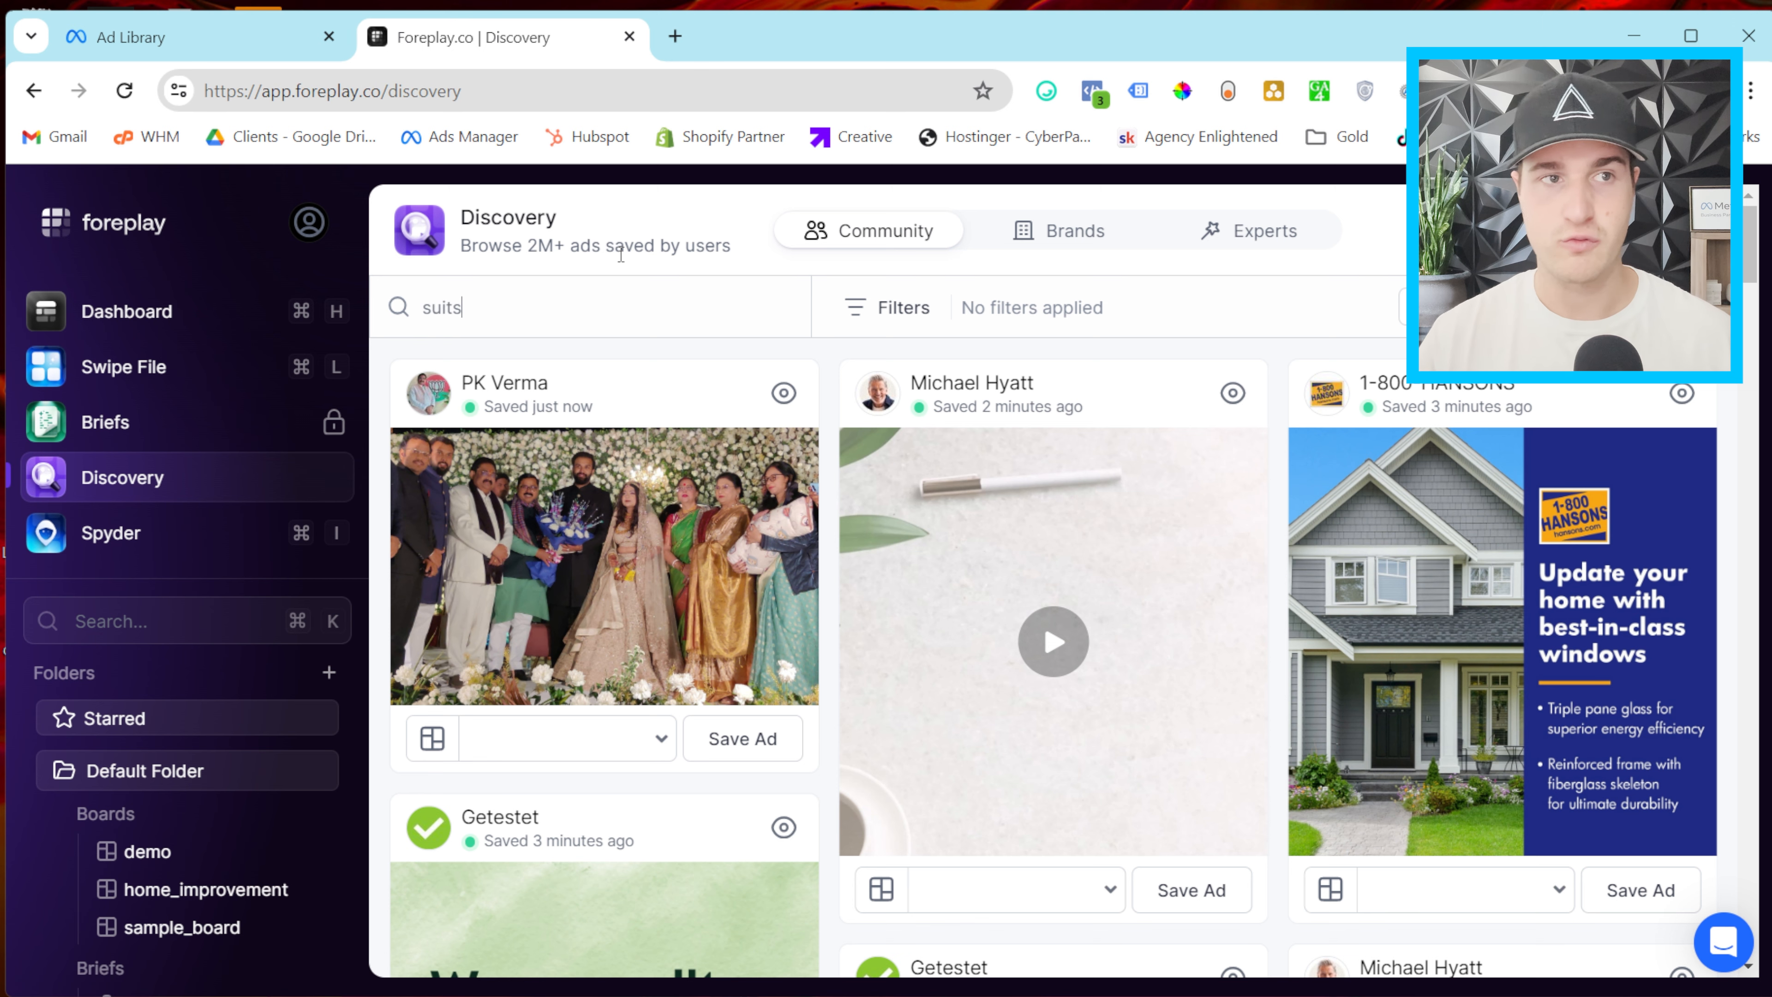
pyautogui.press('Return')
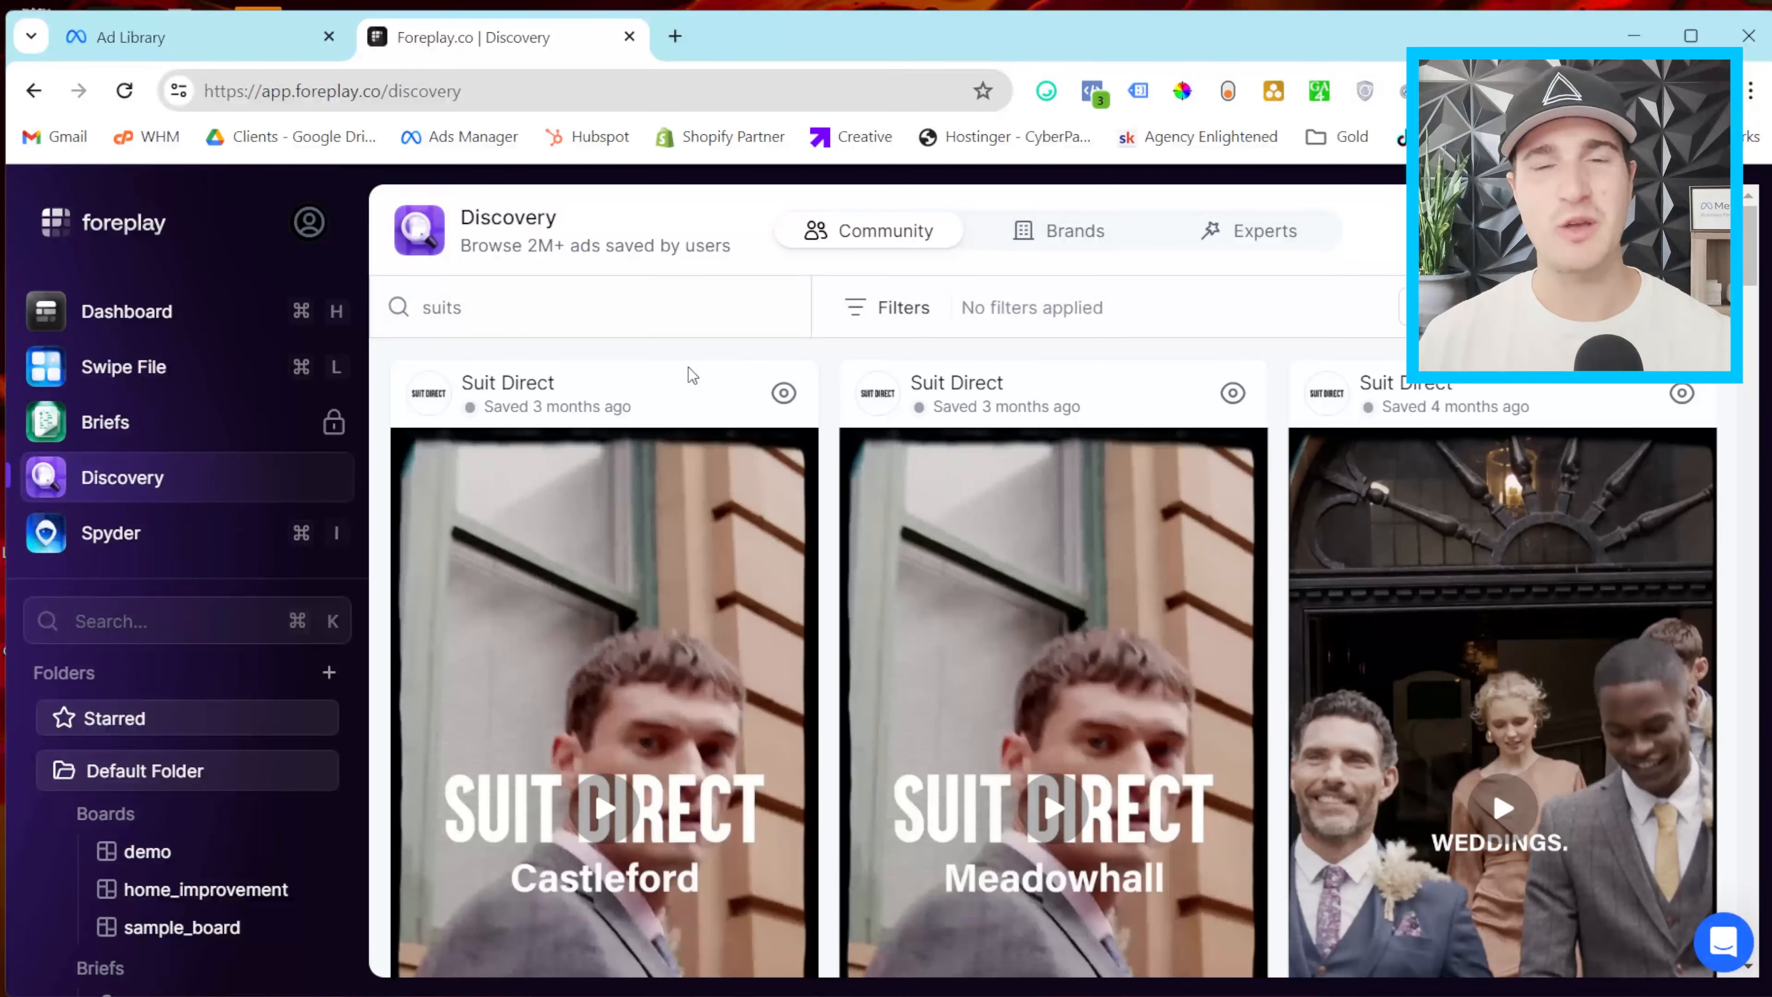
pyautogui.scroll(-12, 692, 375)
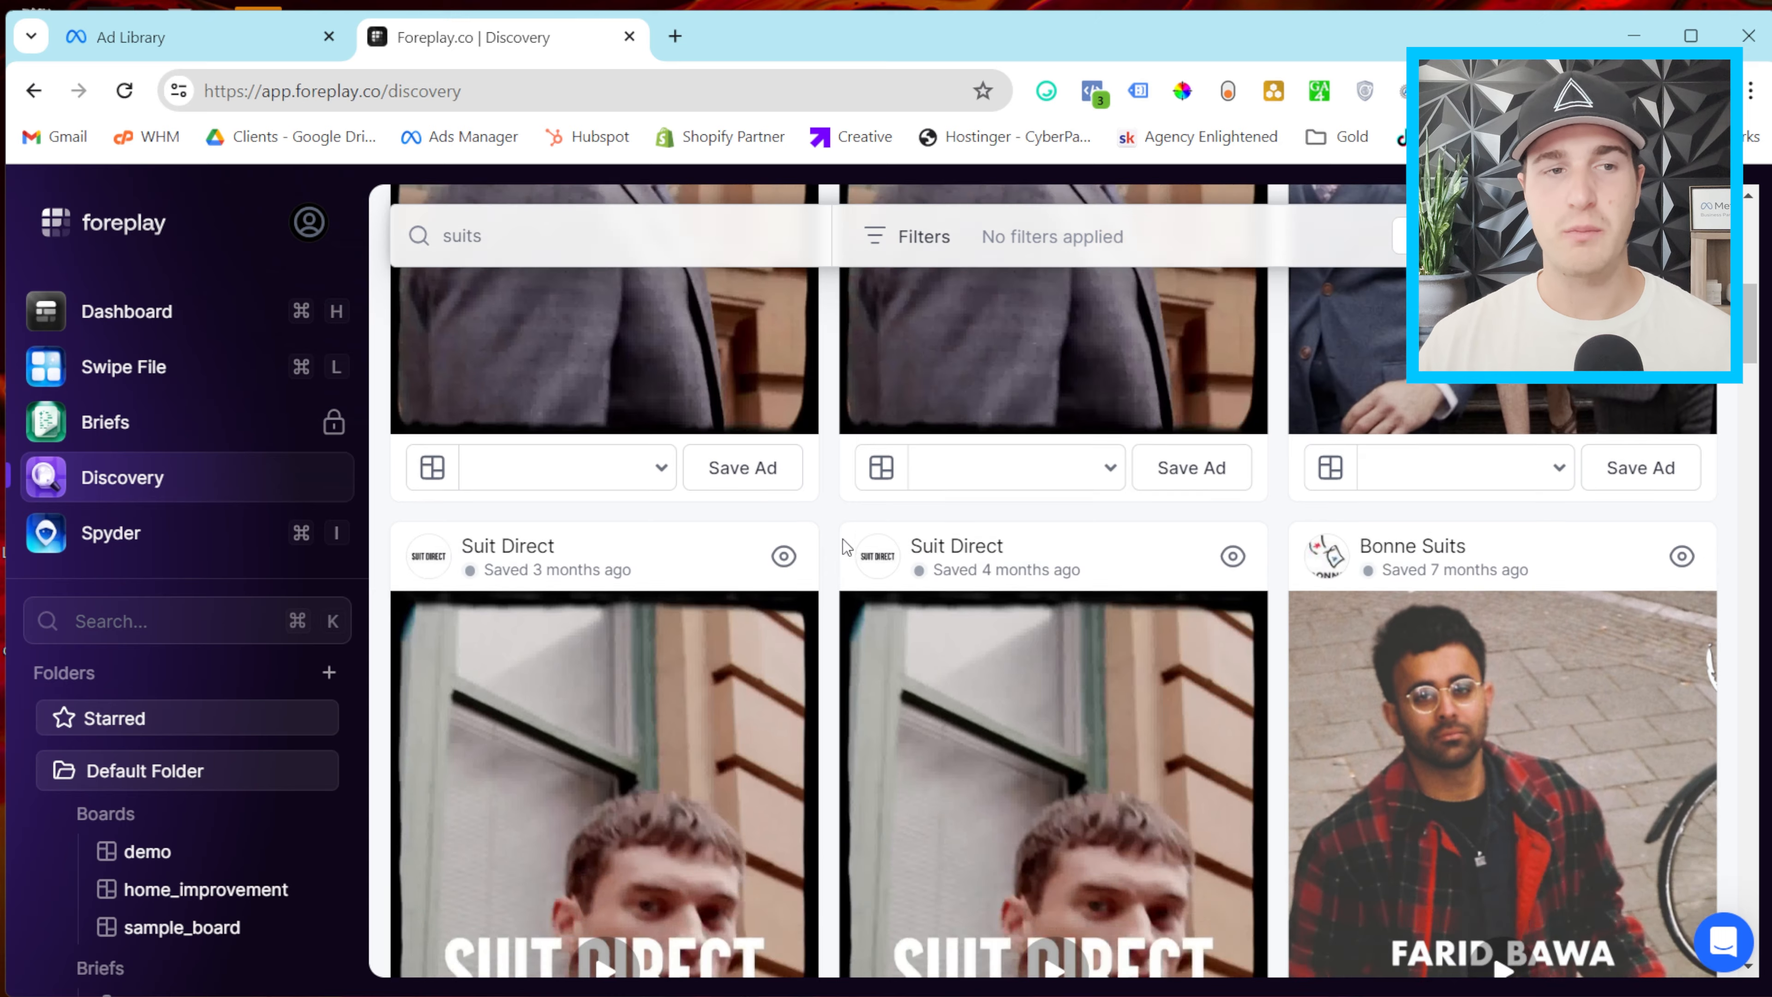
pyautogui.scroll(-5, 837, 520)
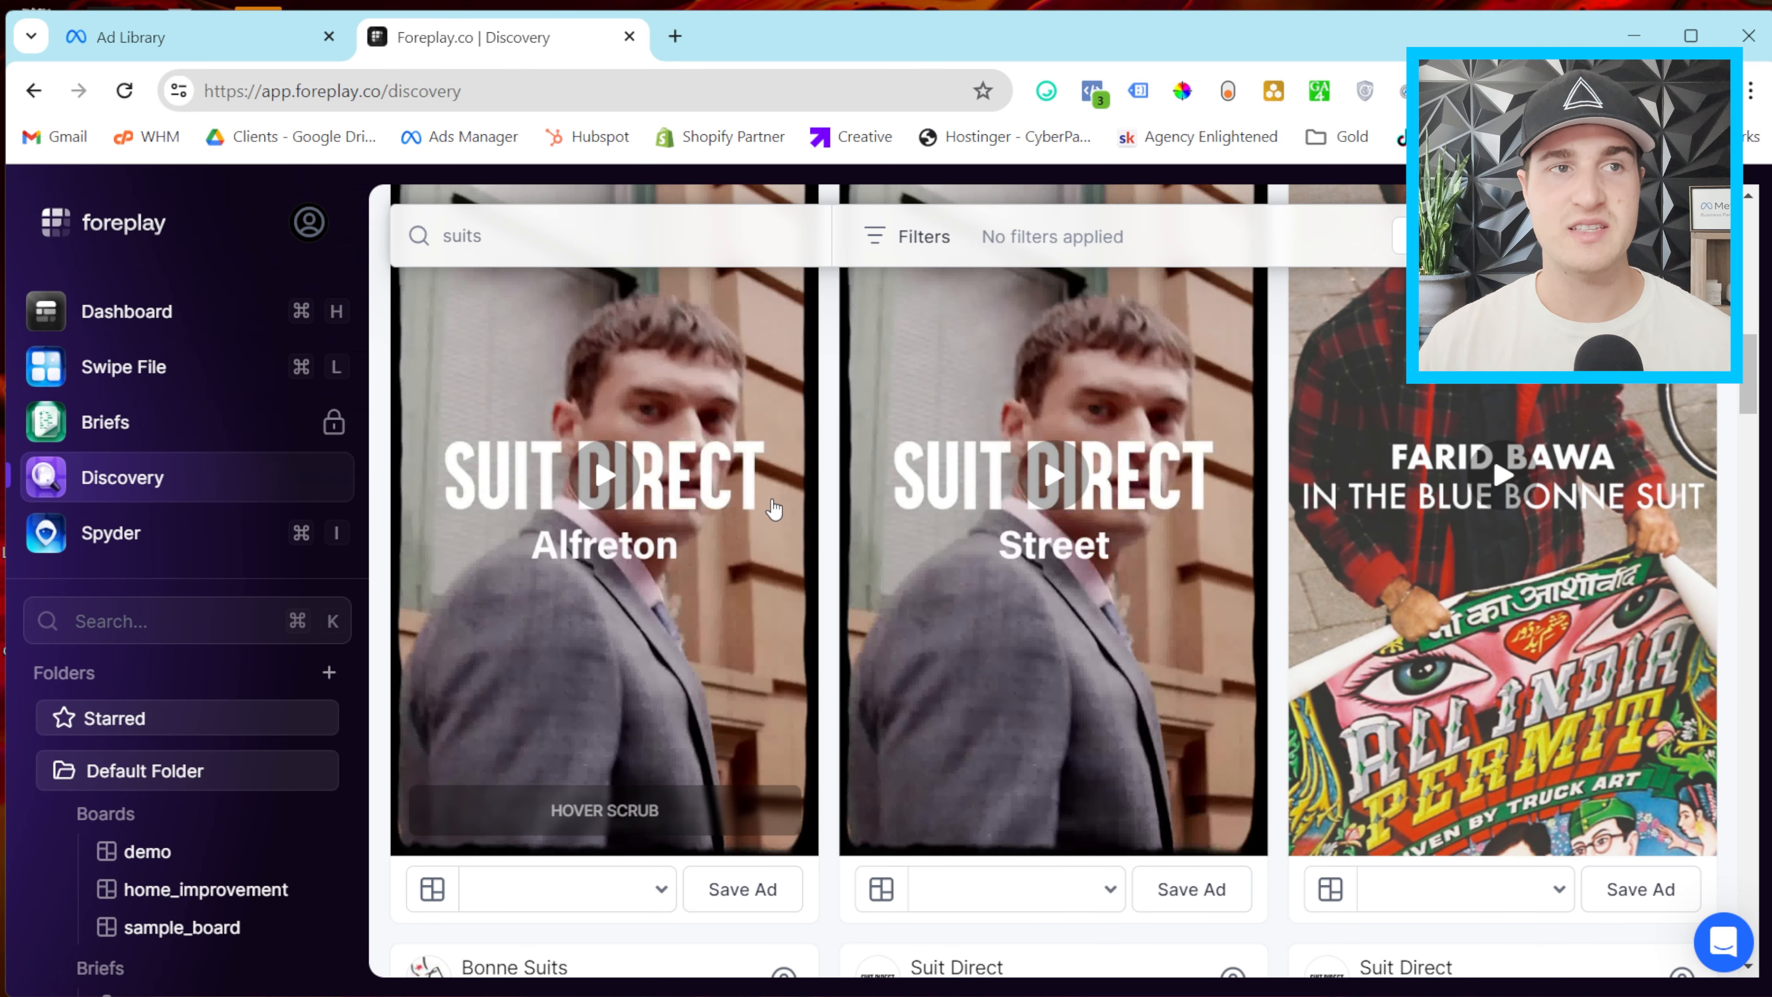
pyautogui.scroll(-10, 780, 479)
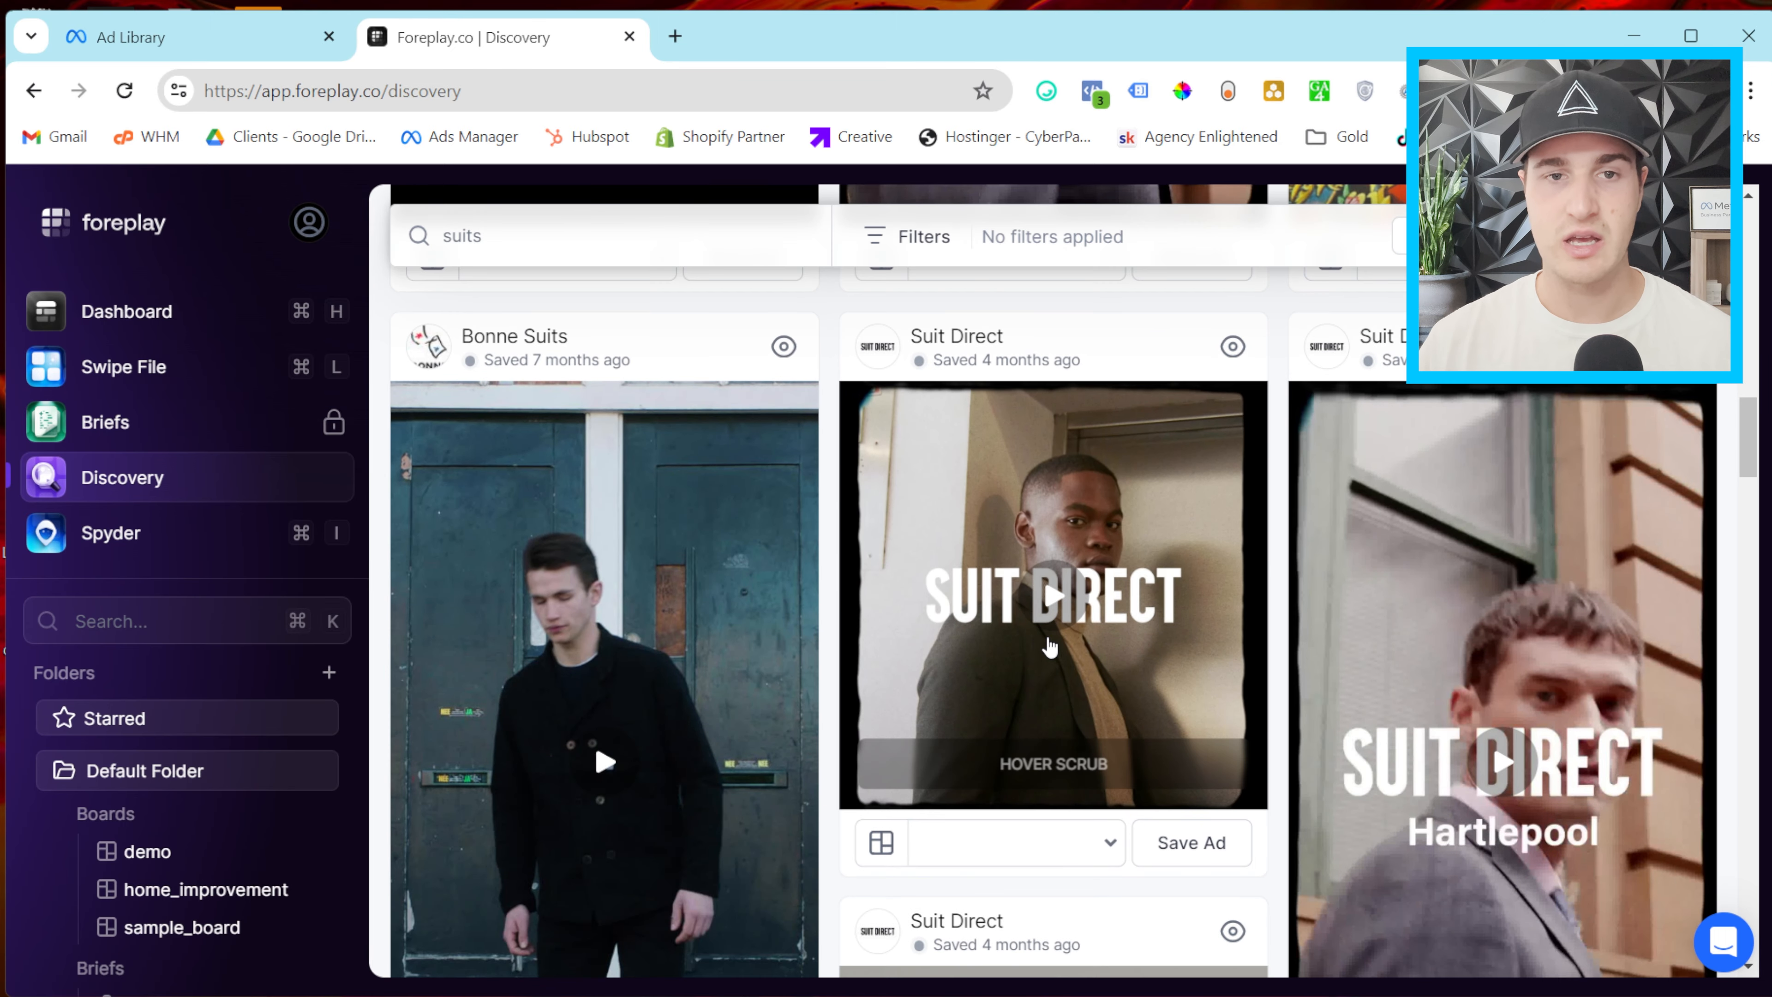
pyautogui.scroll(-2, 830, 646)
pyautogui.scroll(4, 670, 614)
pyautogui.scroll(10, 734, 582)
# Check which platforms the Discovery results can be filtered by, and select the search term without applying a filter.
pyautogui.click(894, 307)
pyautogui.moveTo(942, 436)
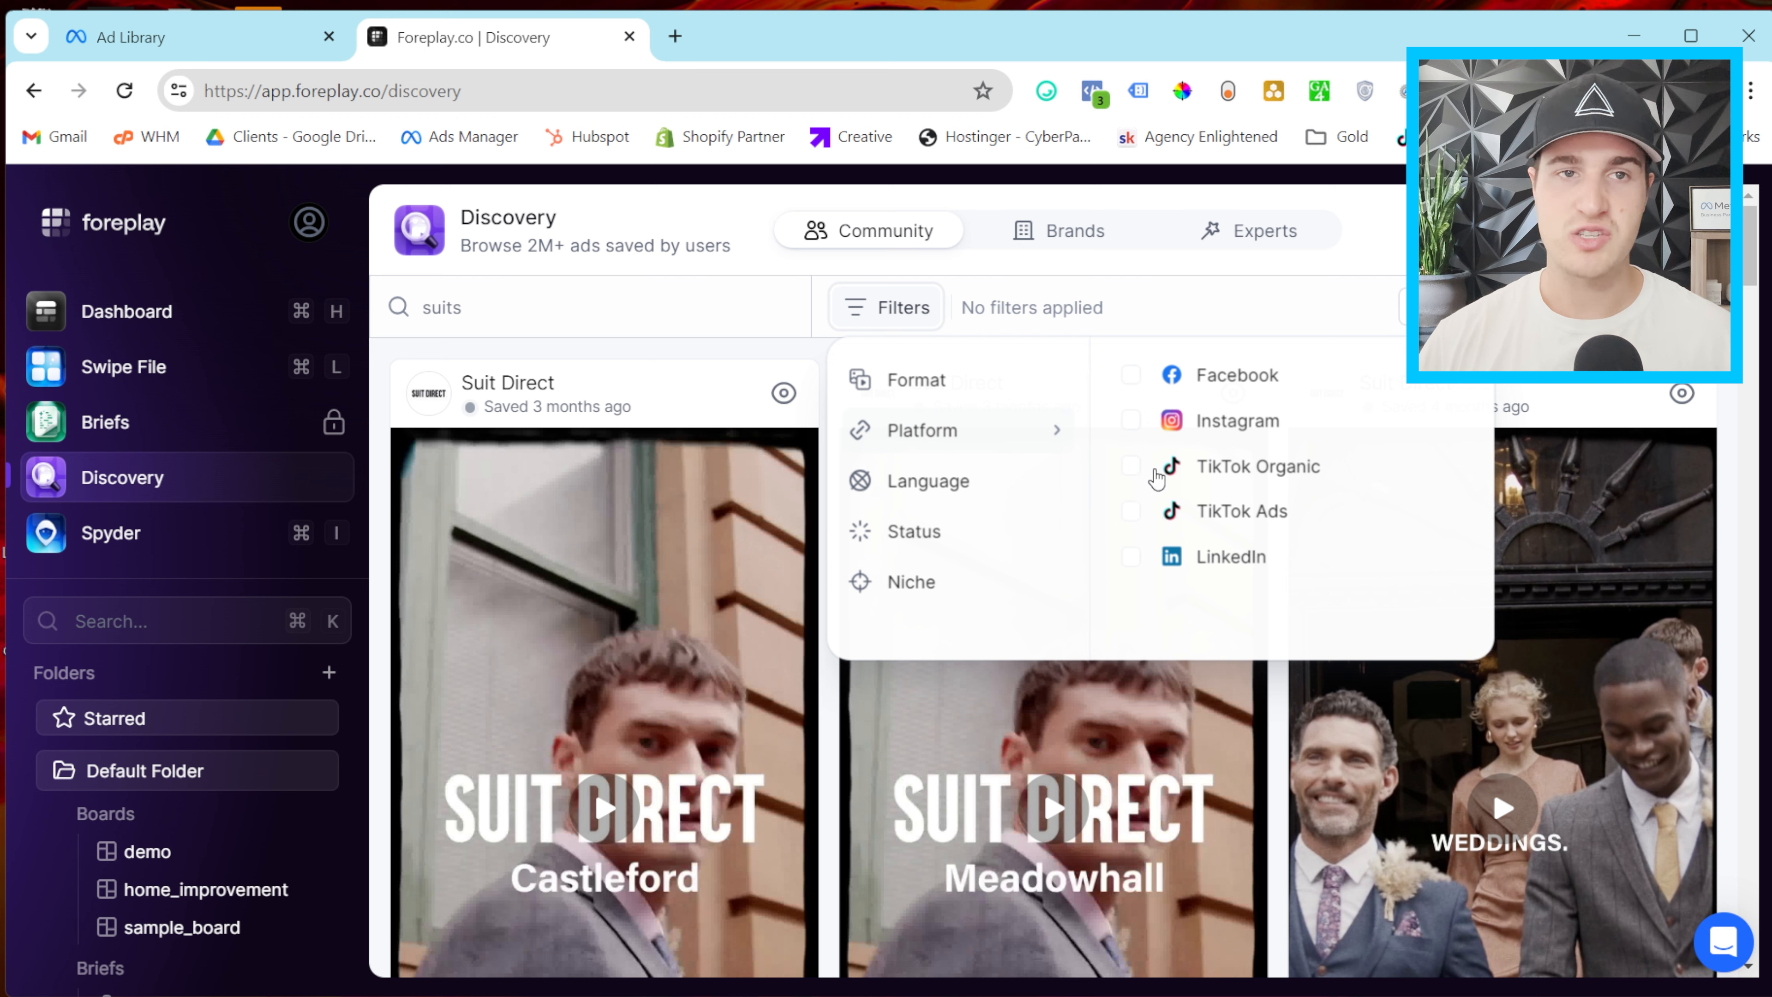
pyautogui.click(680, 239)
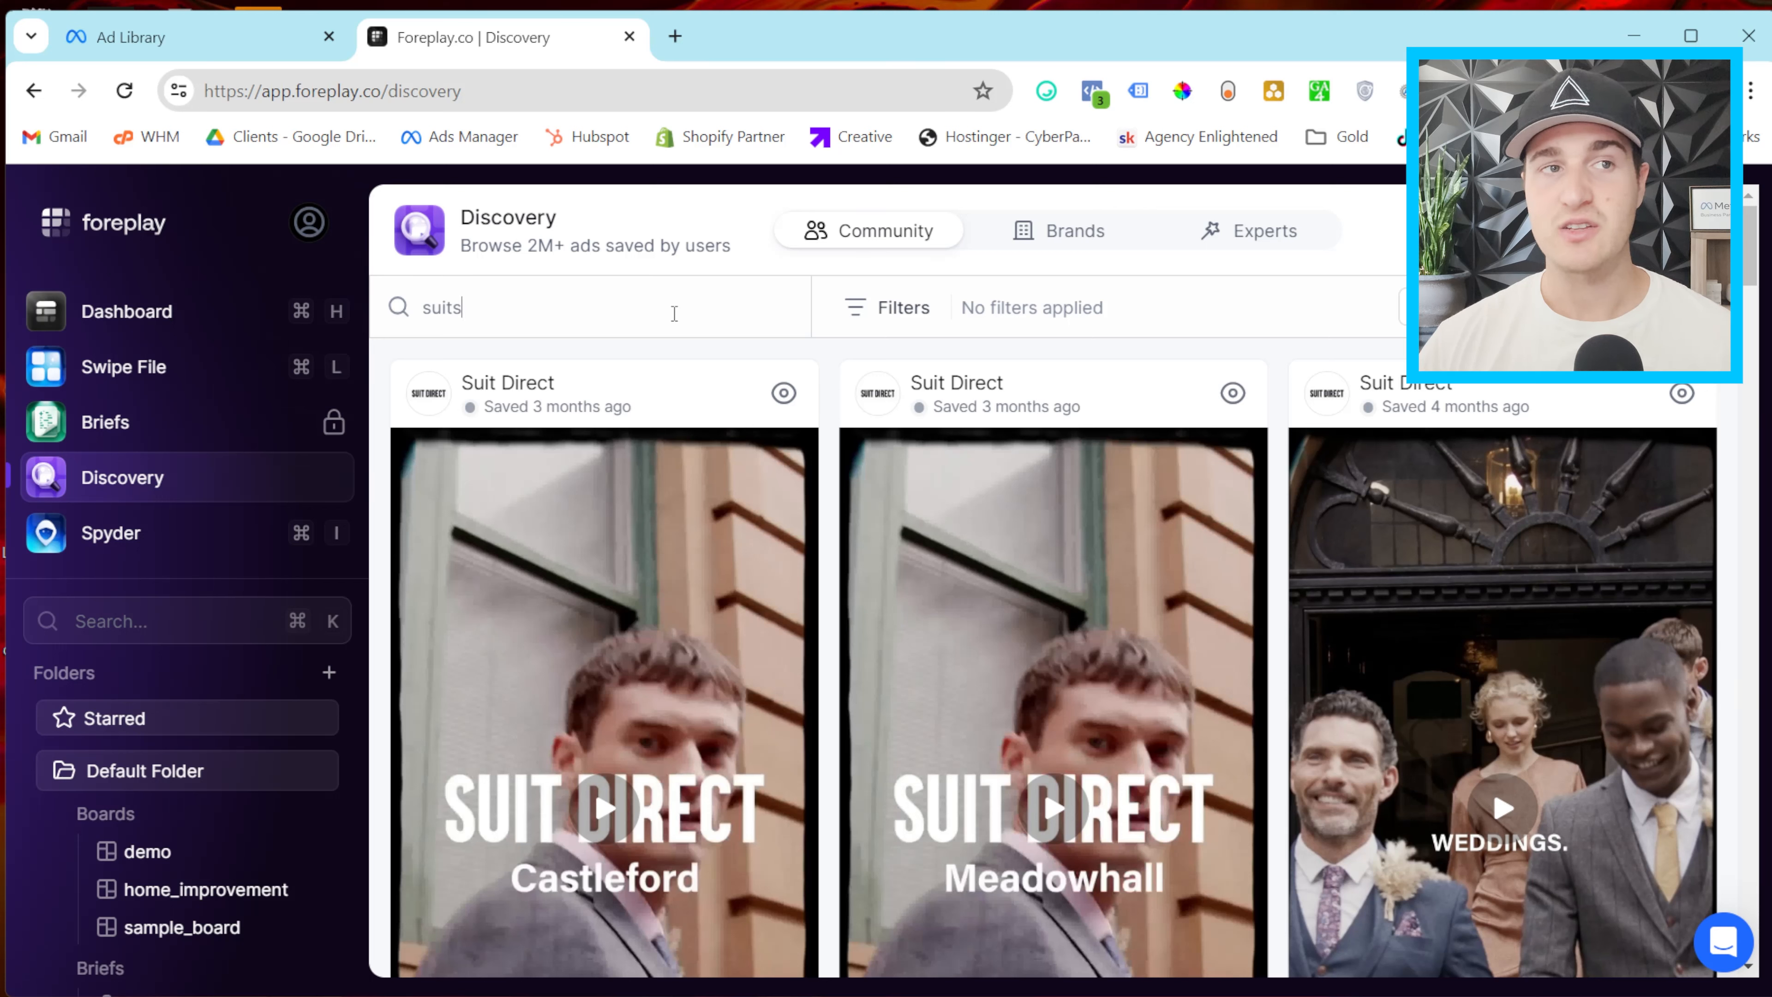
pyautogui.doubleClick(462, 311)
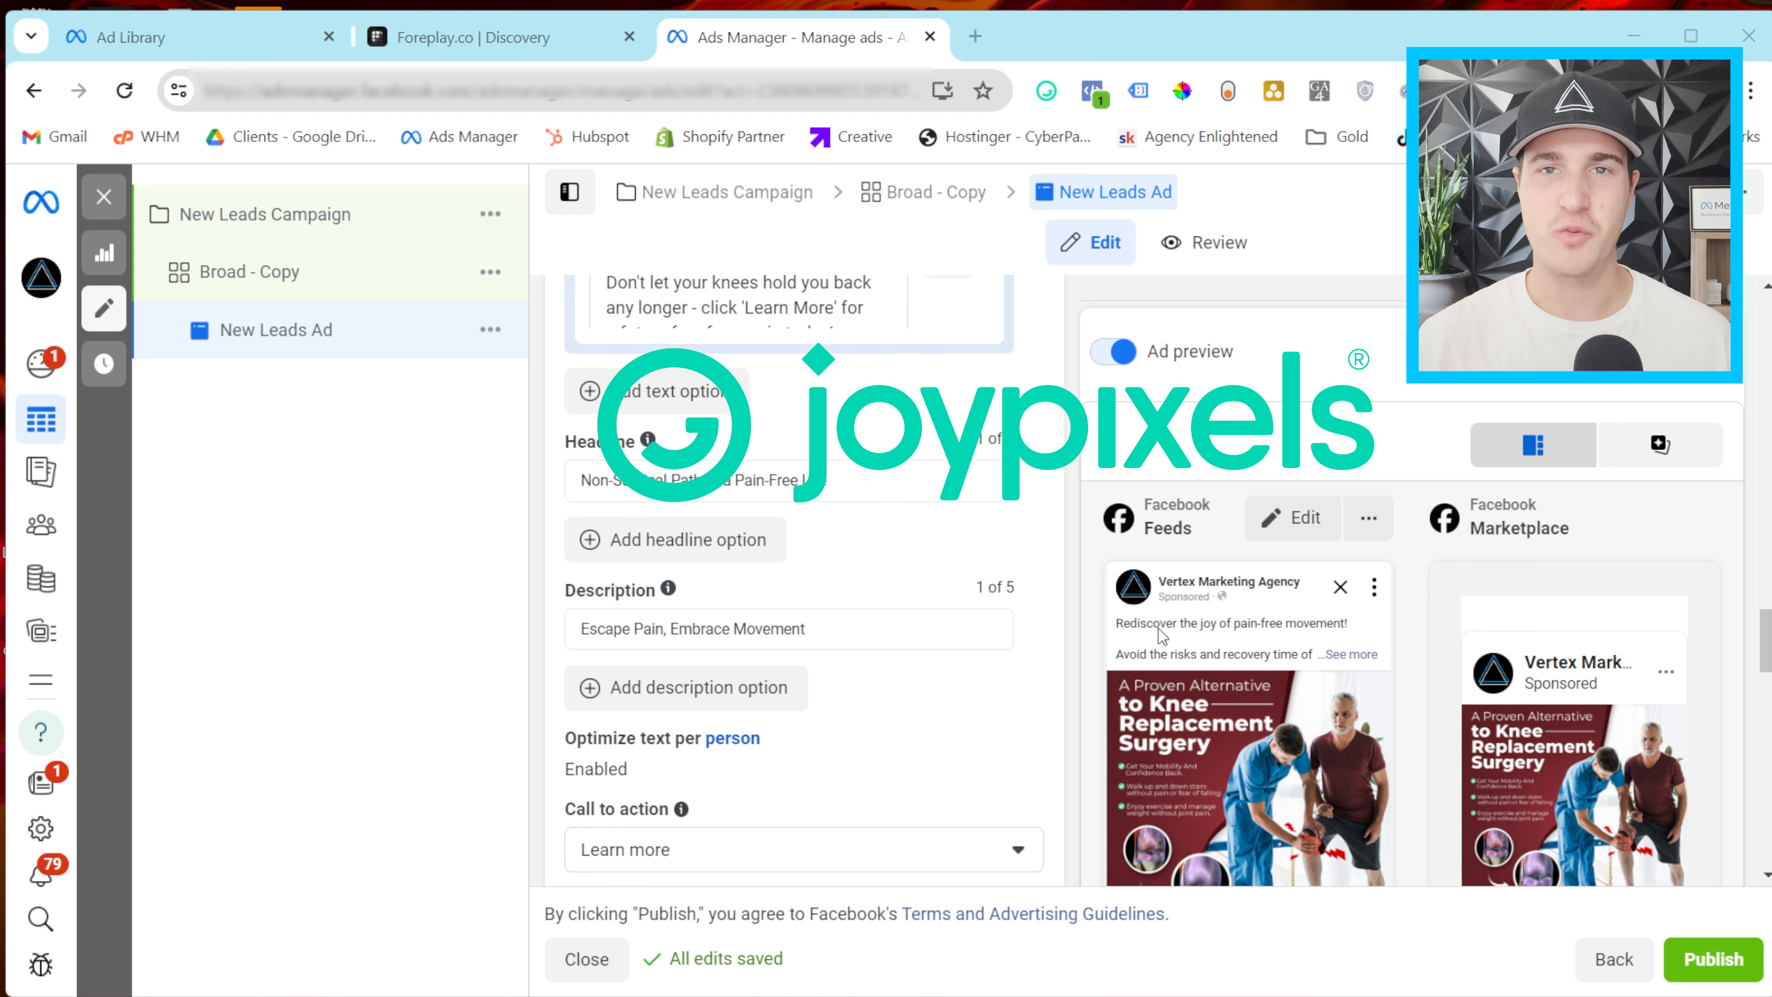
# View the JoyPixels extension's emoji collection over the New Leads Ad editor and close it again.
pyautogui.click(1046, 91)
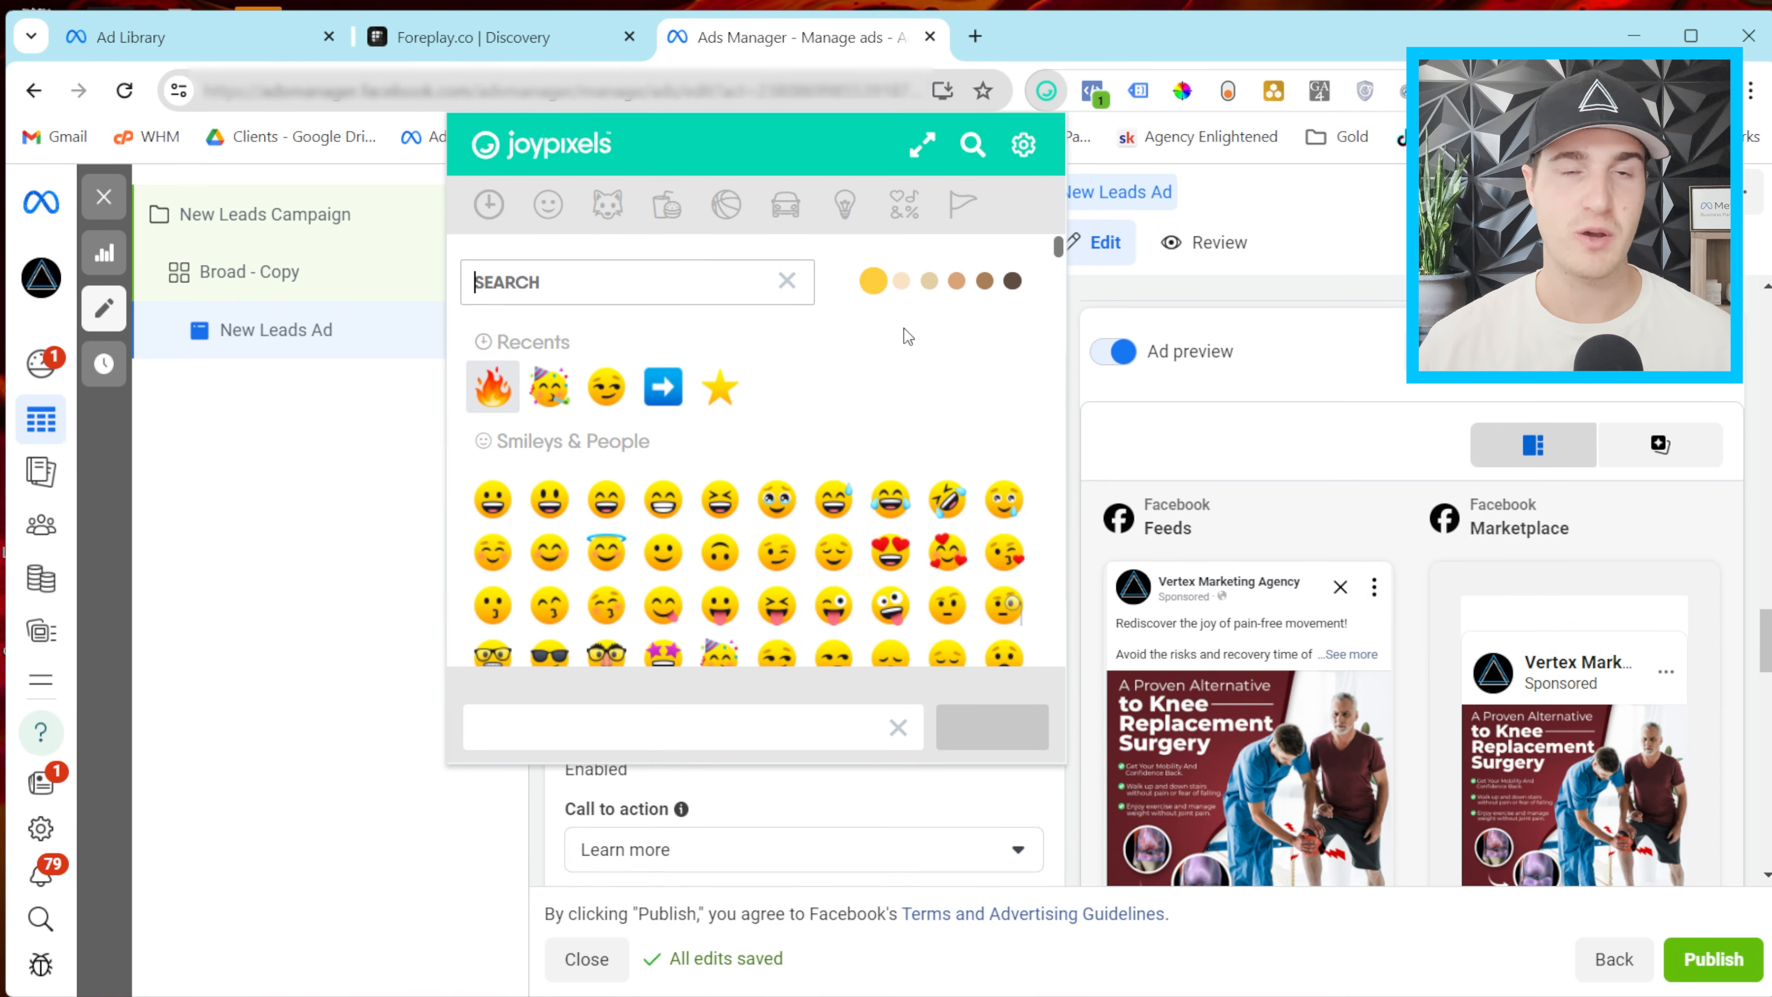
pyautogui.click(1067, 308)
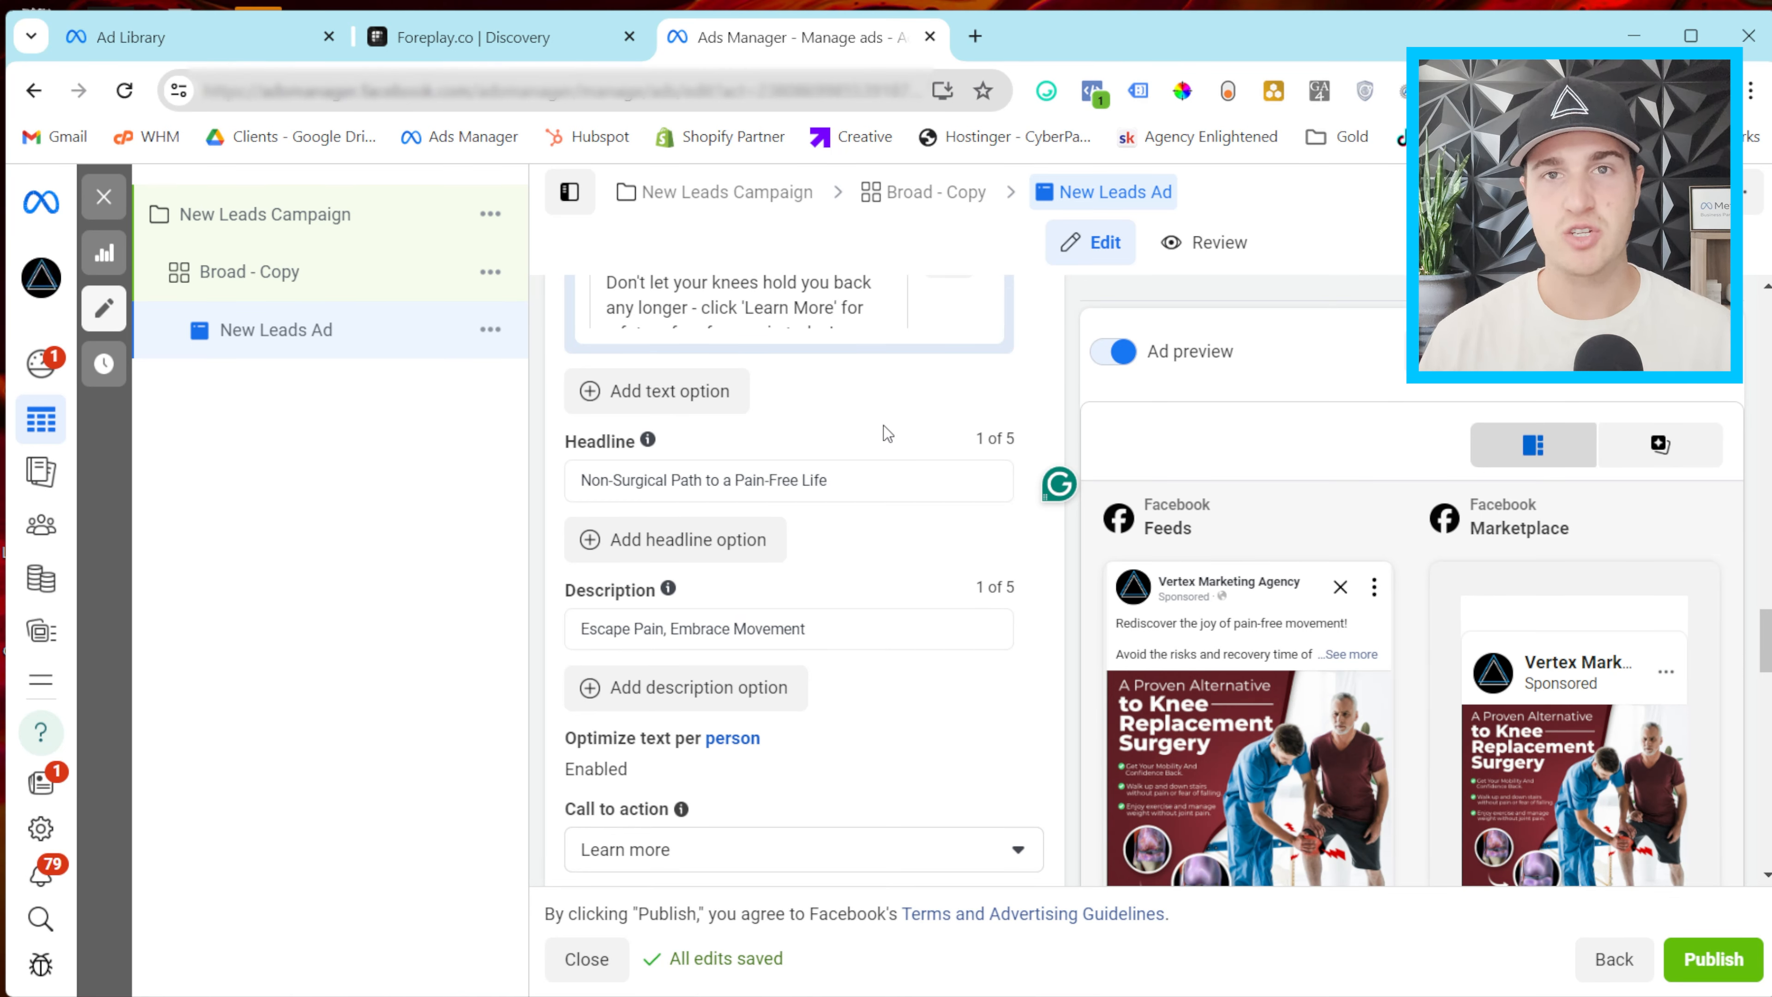
# Browse Ads Manager's built-in emoji picker for the New Leads Ad's primary text, then close it and review the emojis in the second text variation.
pyautogui.scroll(10, 883, 425)
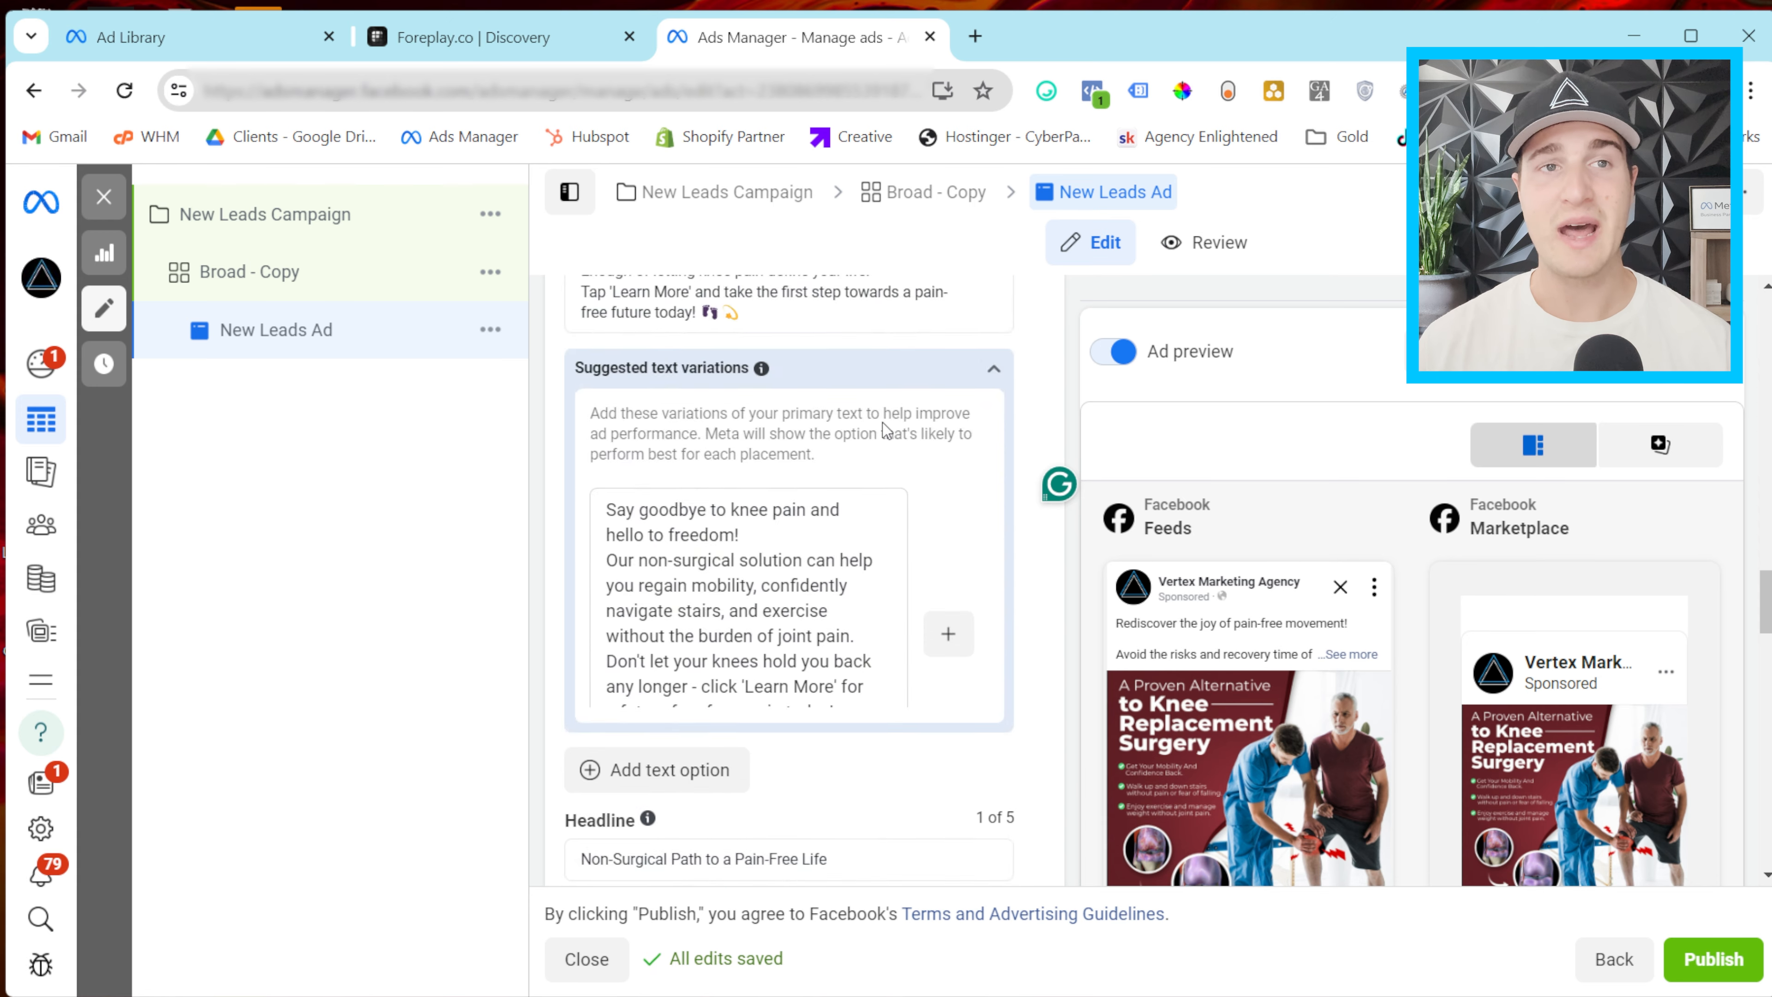
pyautogui.scroll(2, 766, 689)
pyautogui.click(897, 496)
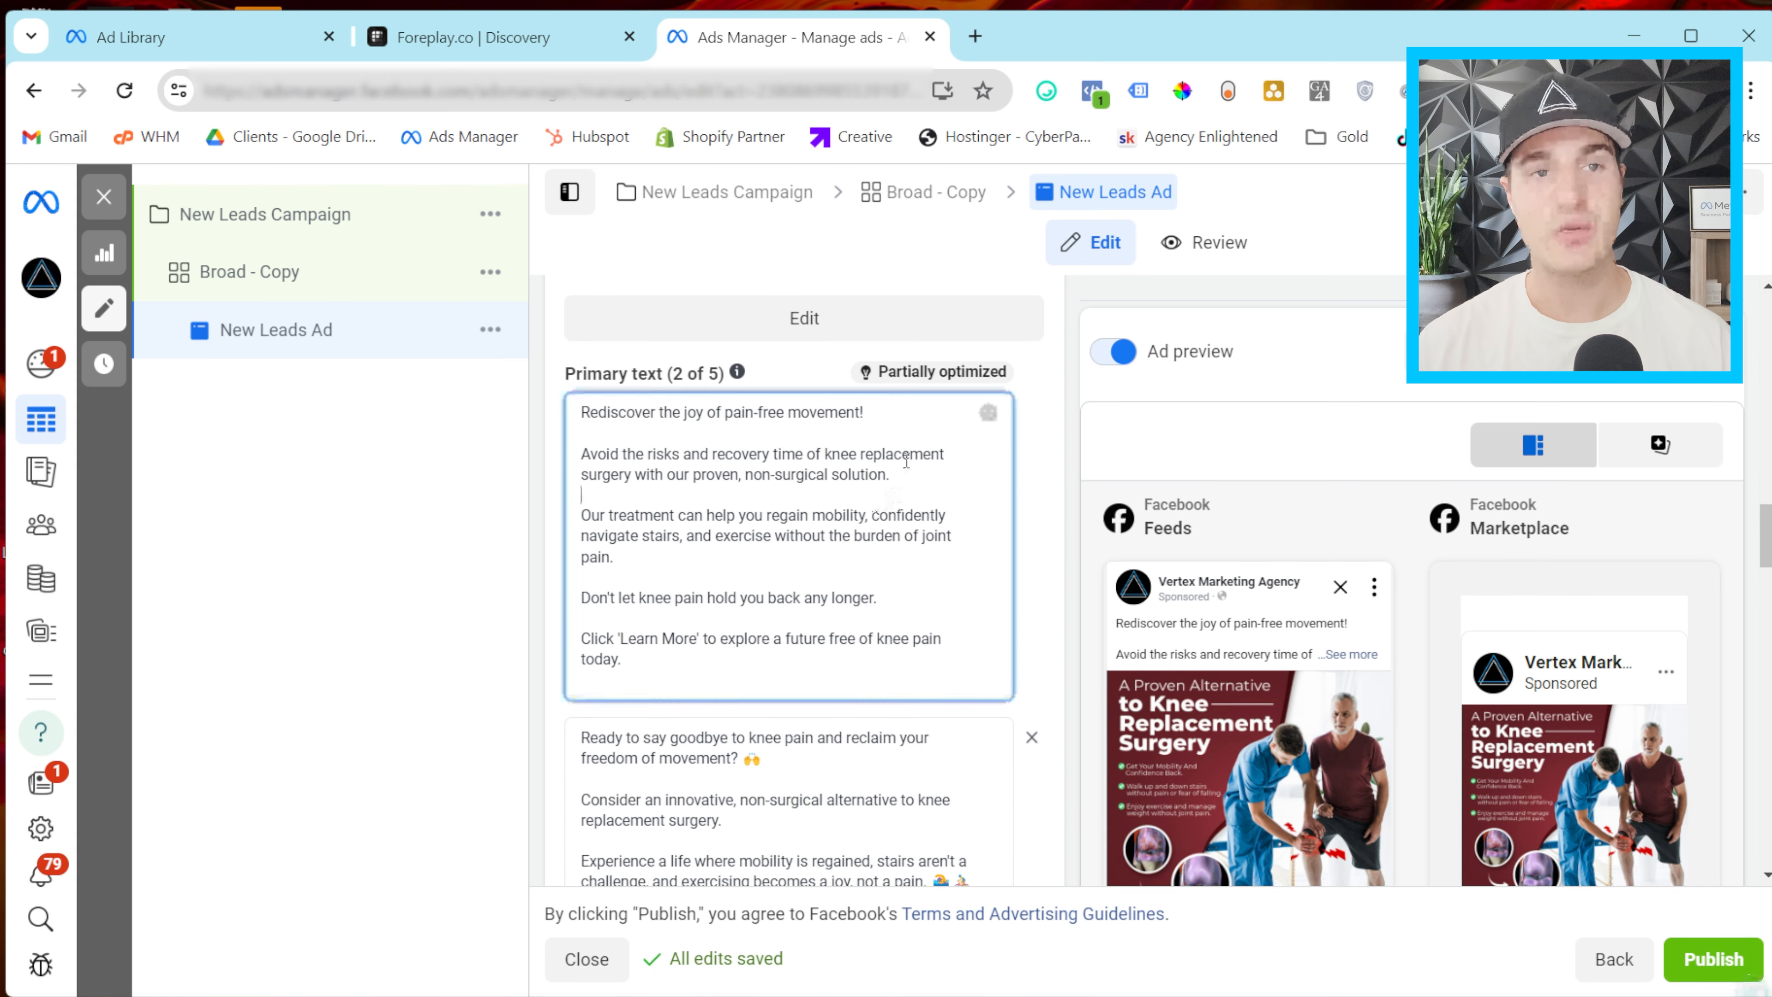
pyautogui.click(988, 412)
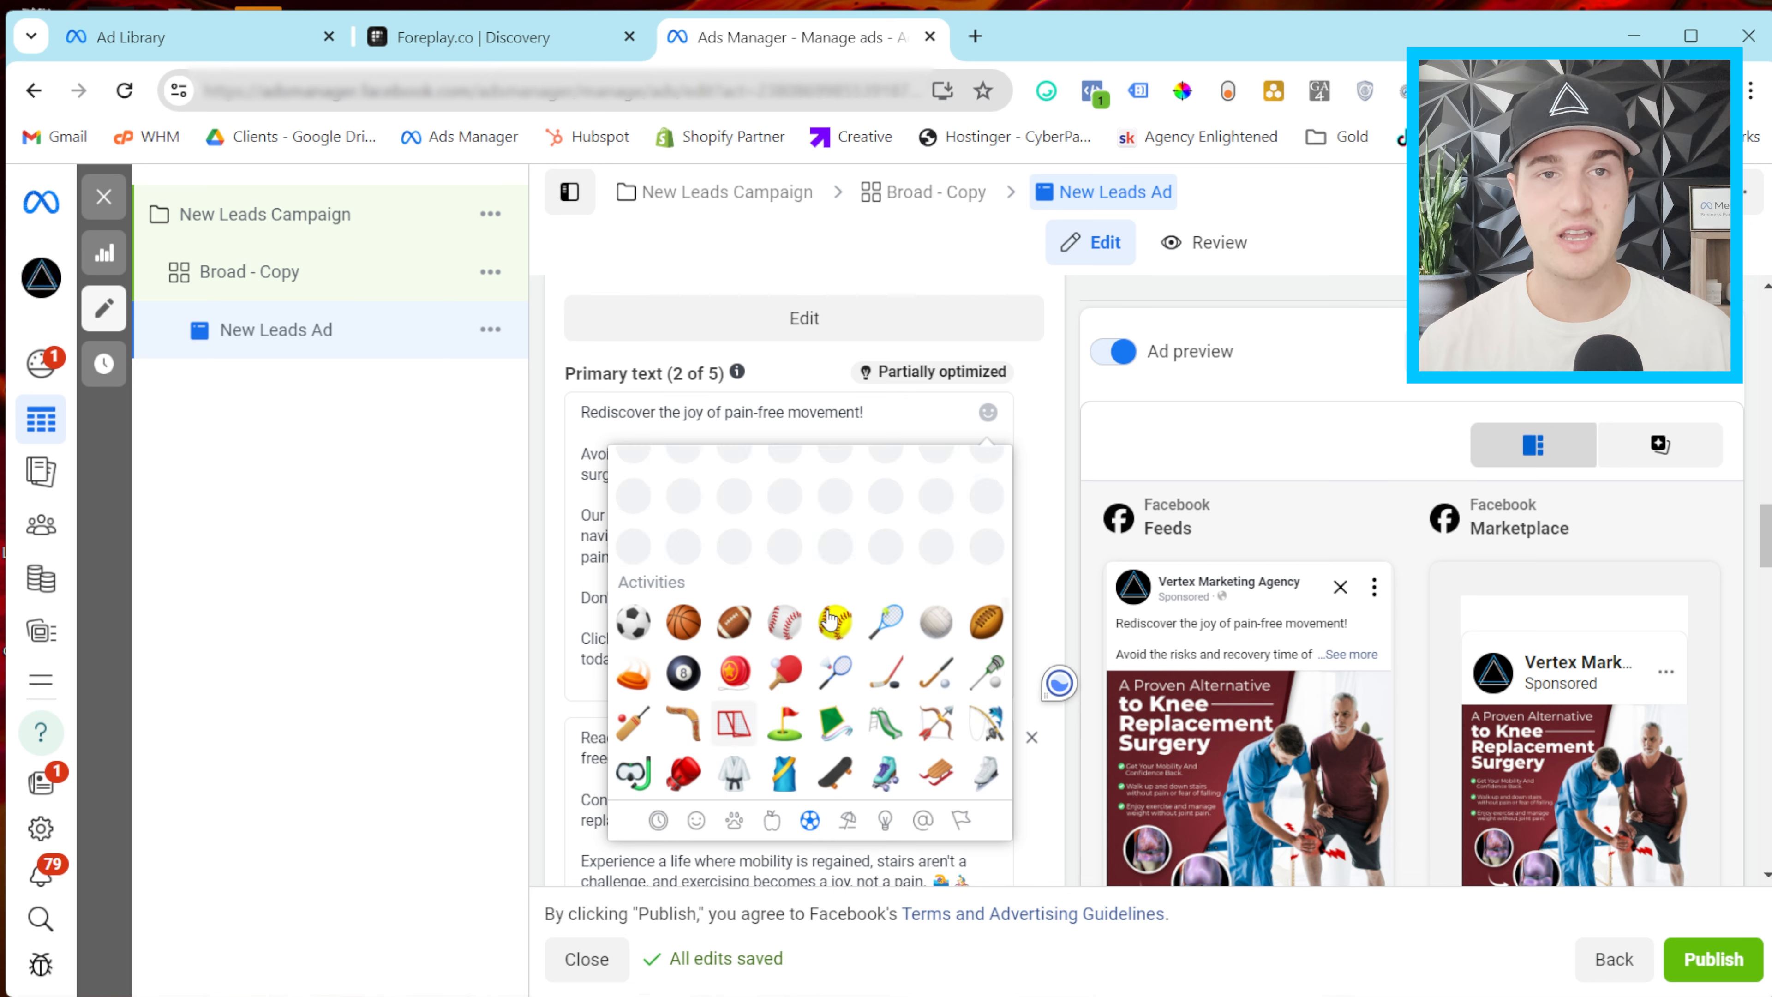
pyautogui.click(1030, 480)
pyautogui.scroll(-12, 954, 651)
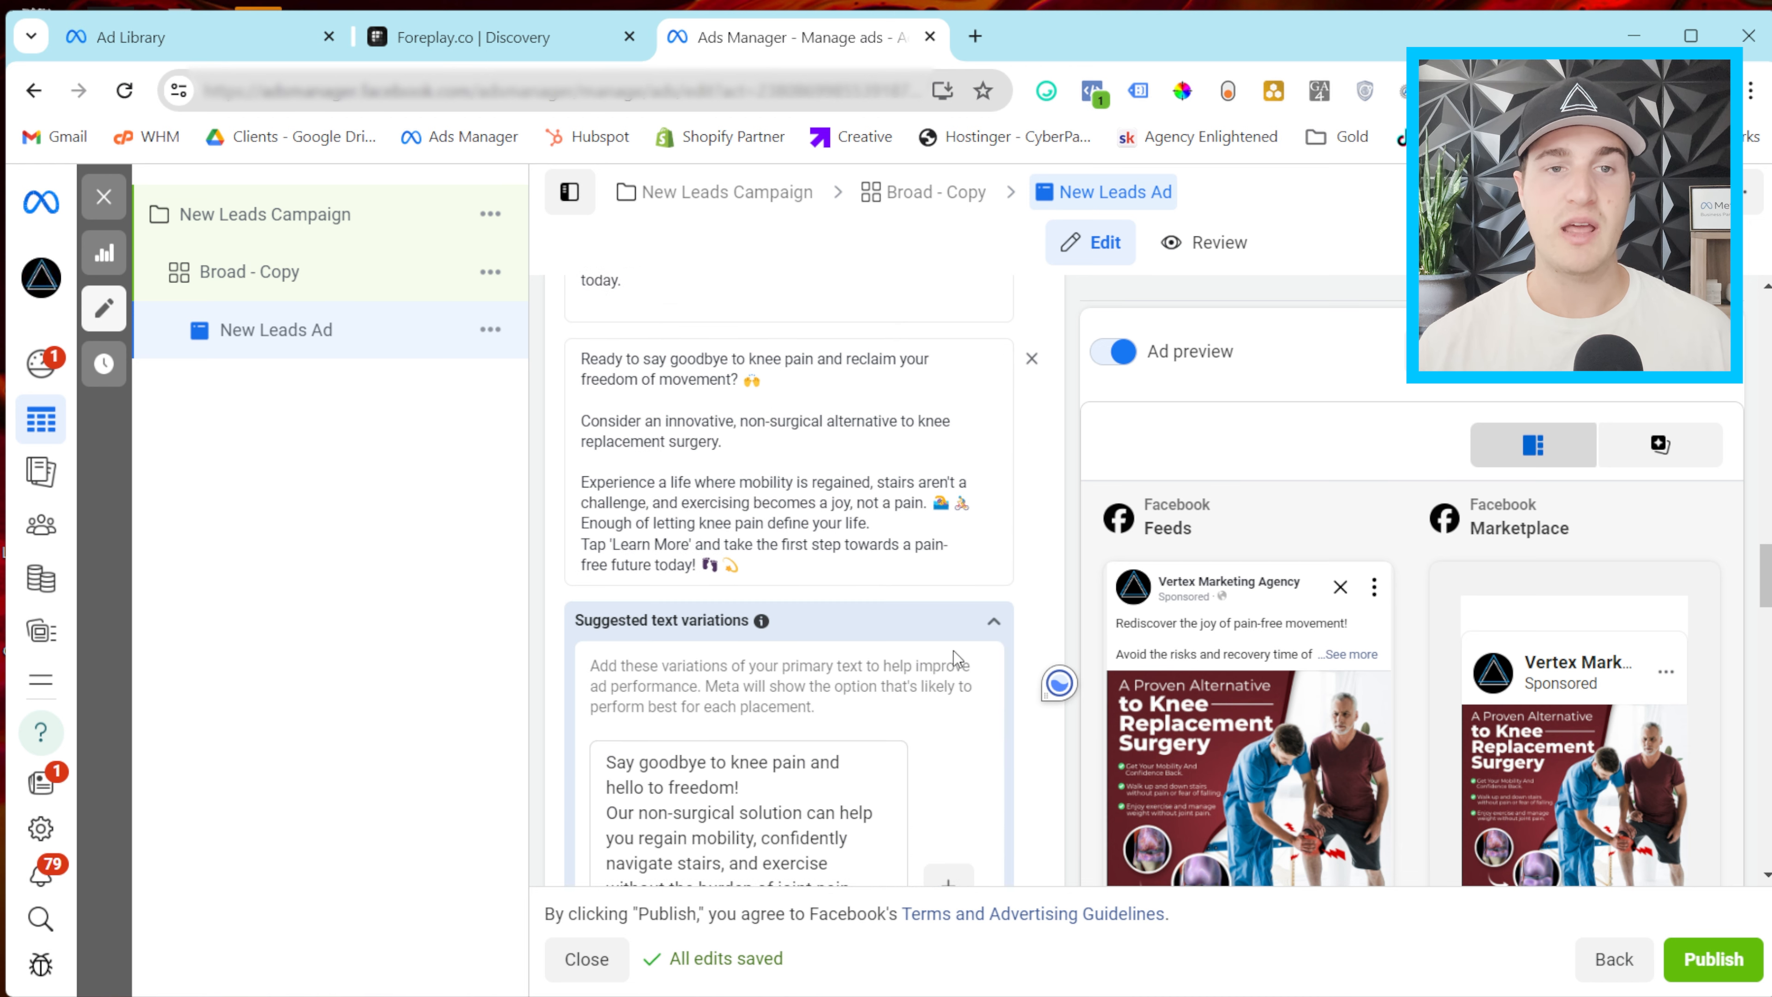
pyautogui.scroll(3, 585, 559)
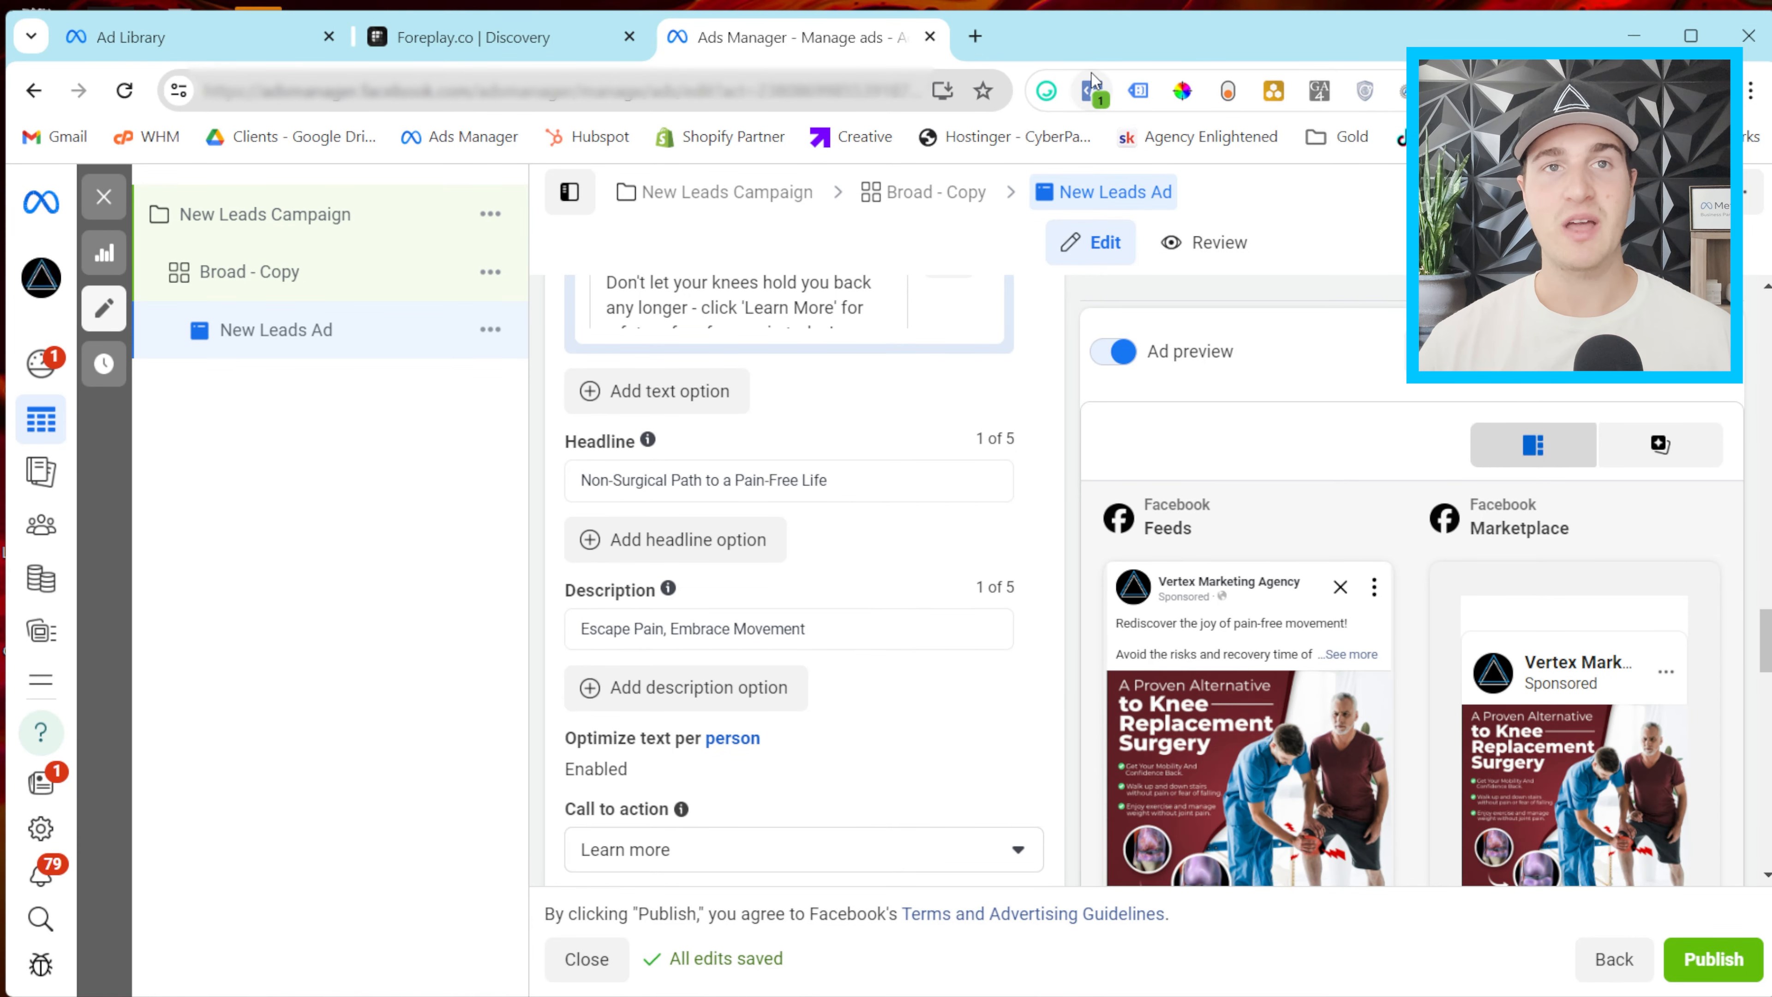
# Copy the fire emoji from JoyPixels and paste it at the end of the headline "Non-Surgical Path to a Pain-Free Life".
pyautogui.click(1045, 92)
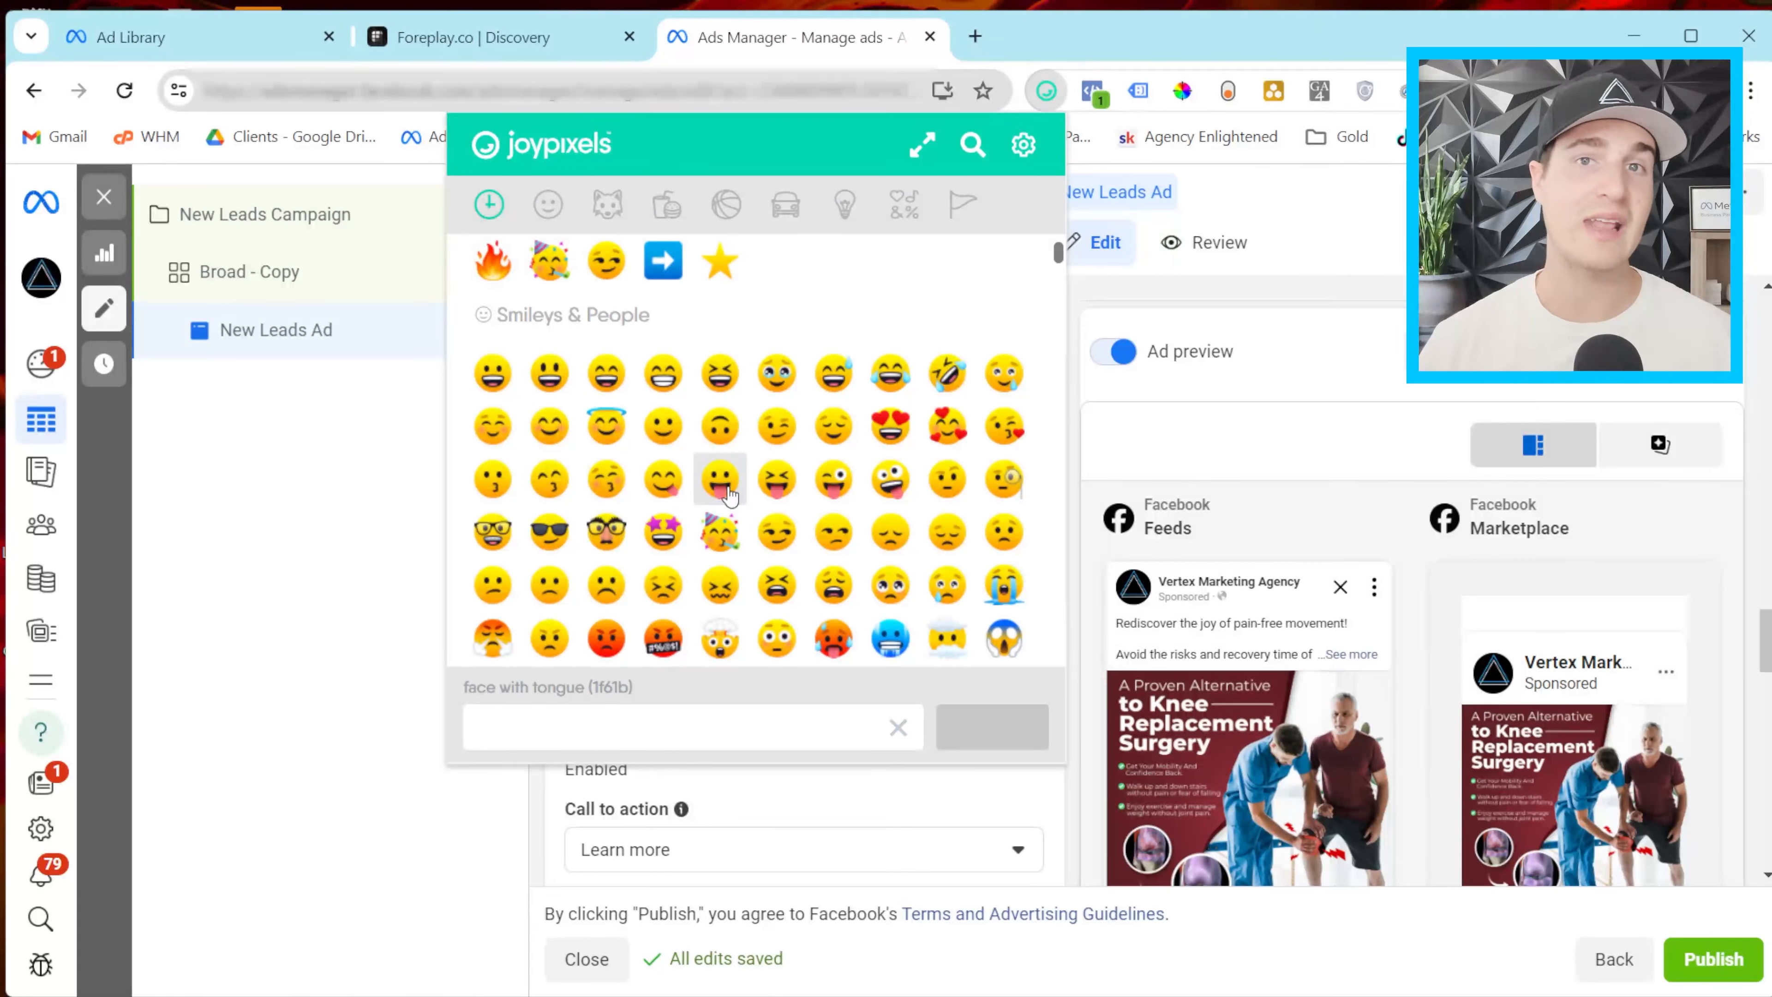
pyautogui.click(493, 269)
pyautogui.click(992, 727)
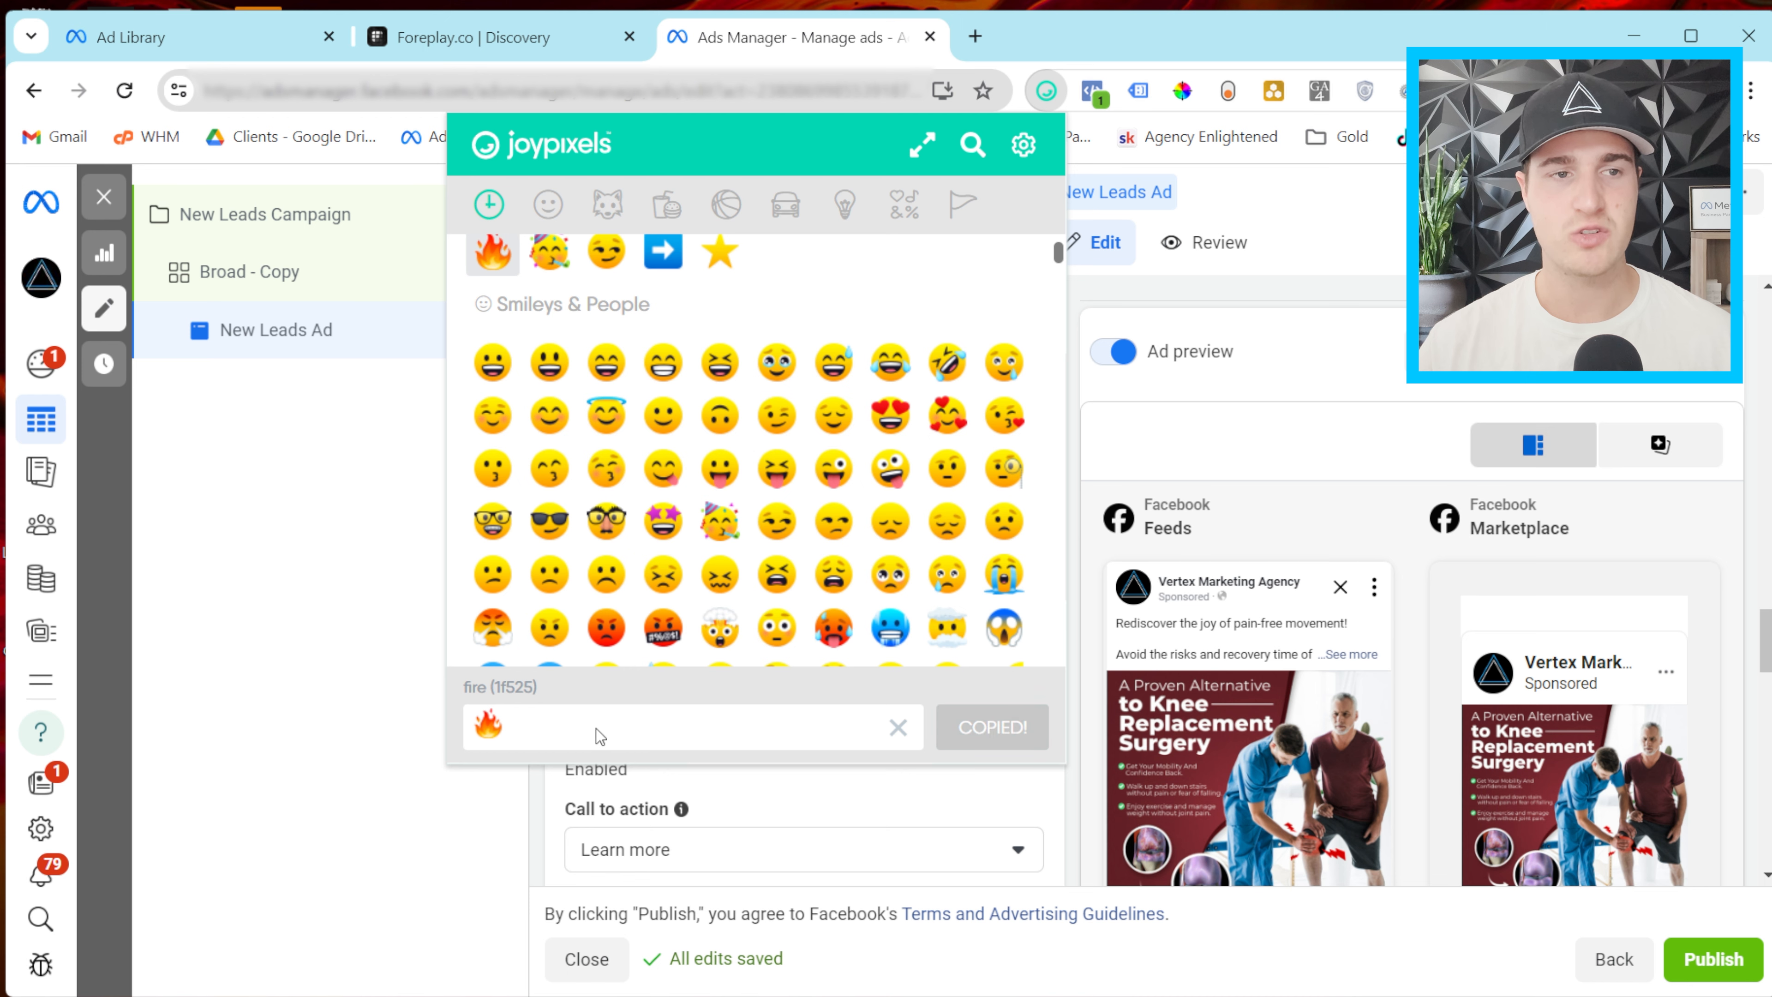
pyautogui.click(370, 726)
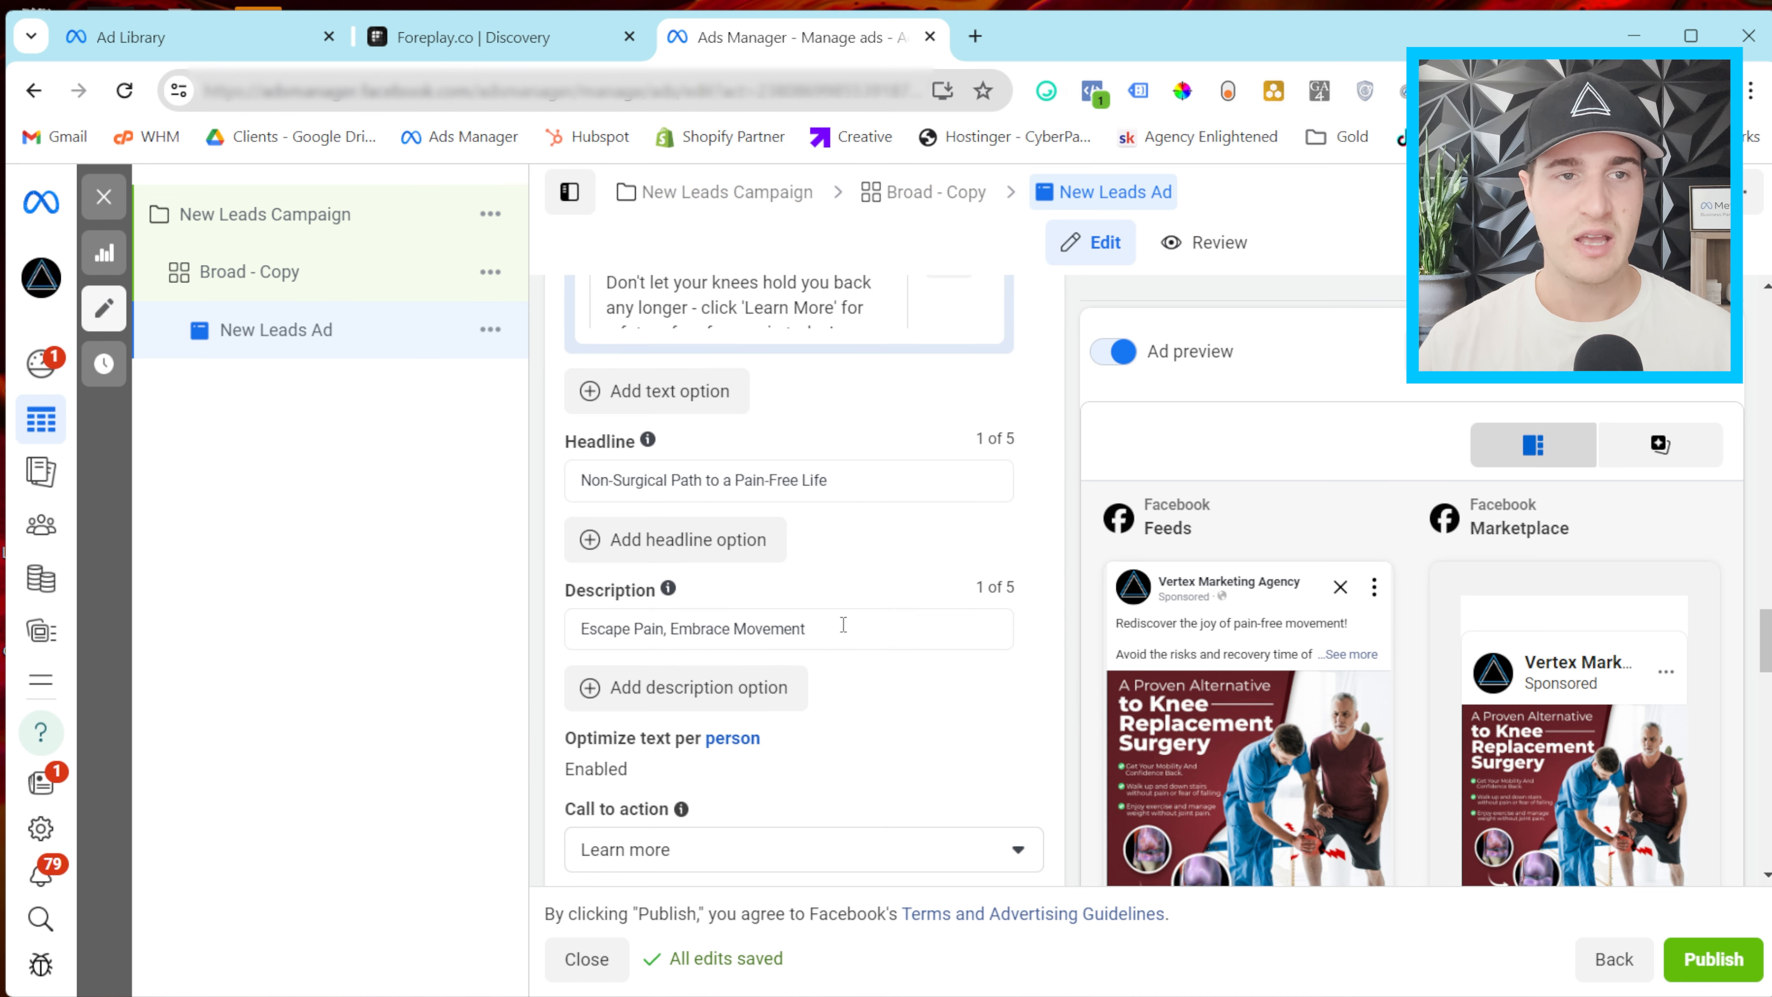
pyautogui.click(859, 487)
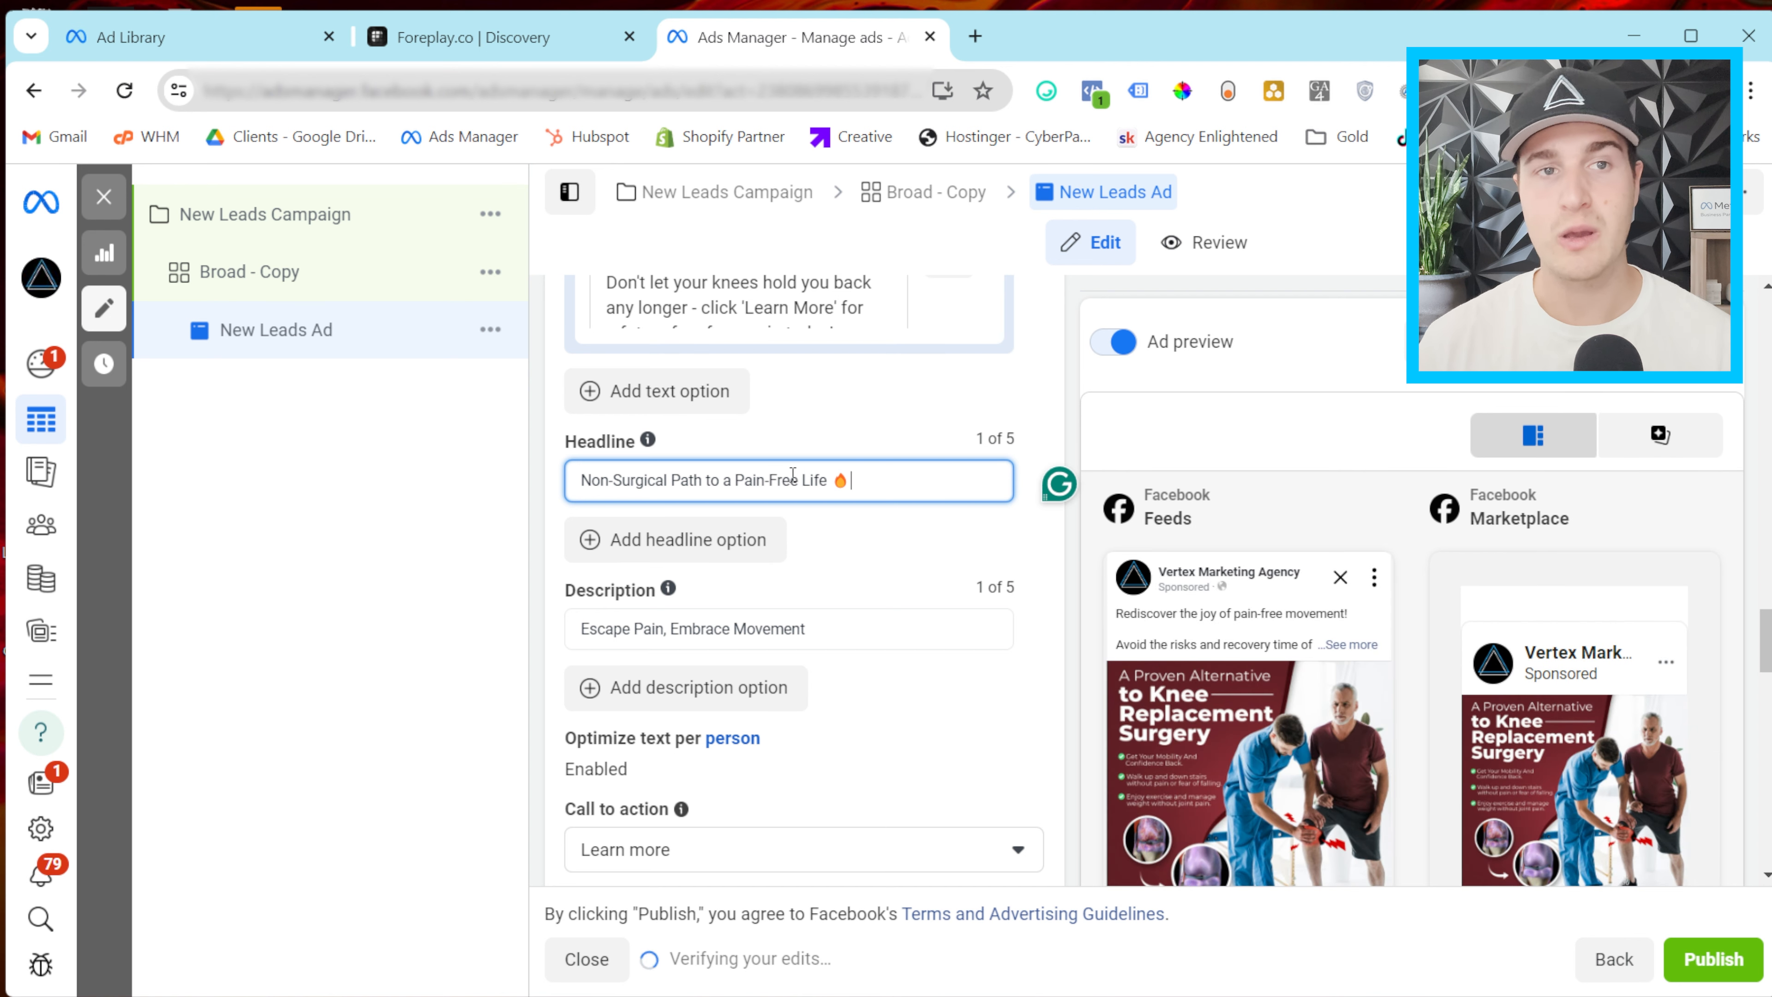
pyautogui.click(882, 453)
pyautogui.scroll(5, 885, 453)
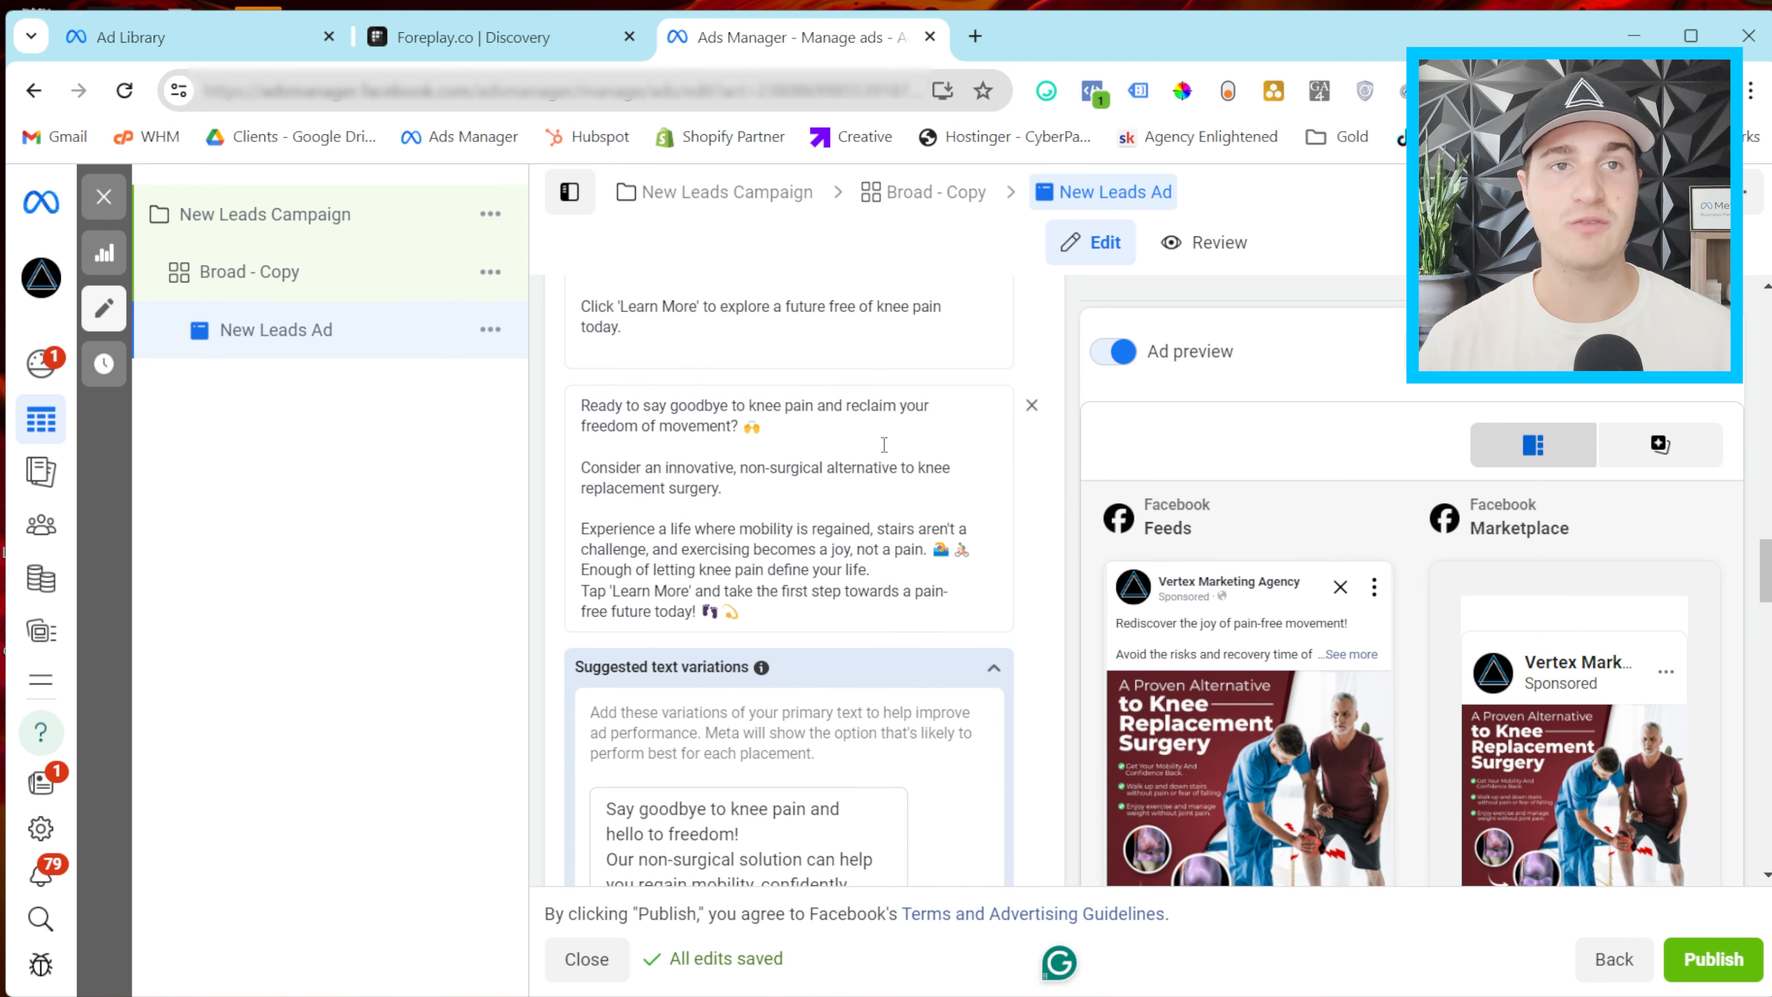
pyautogui.scroll(-8, 919, 573)
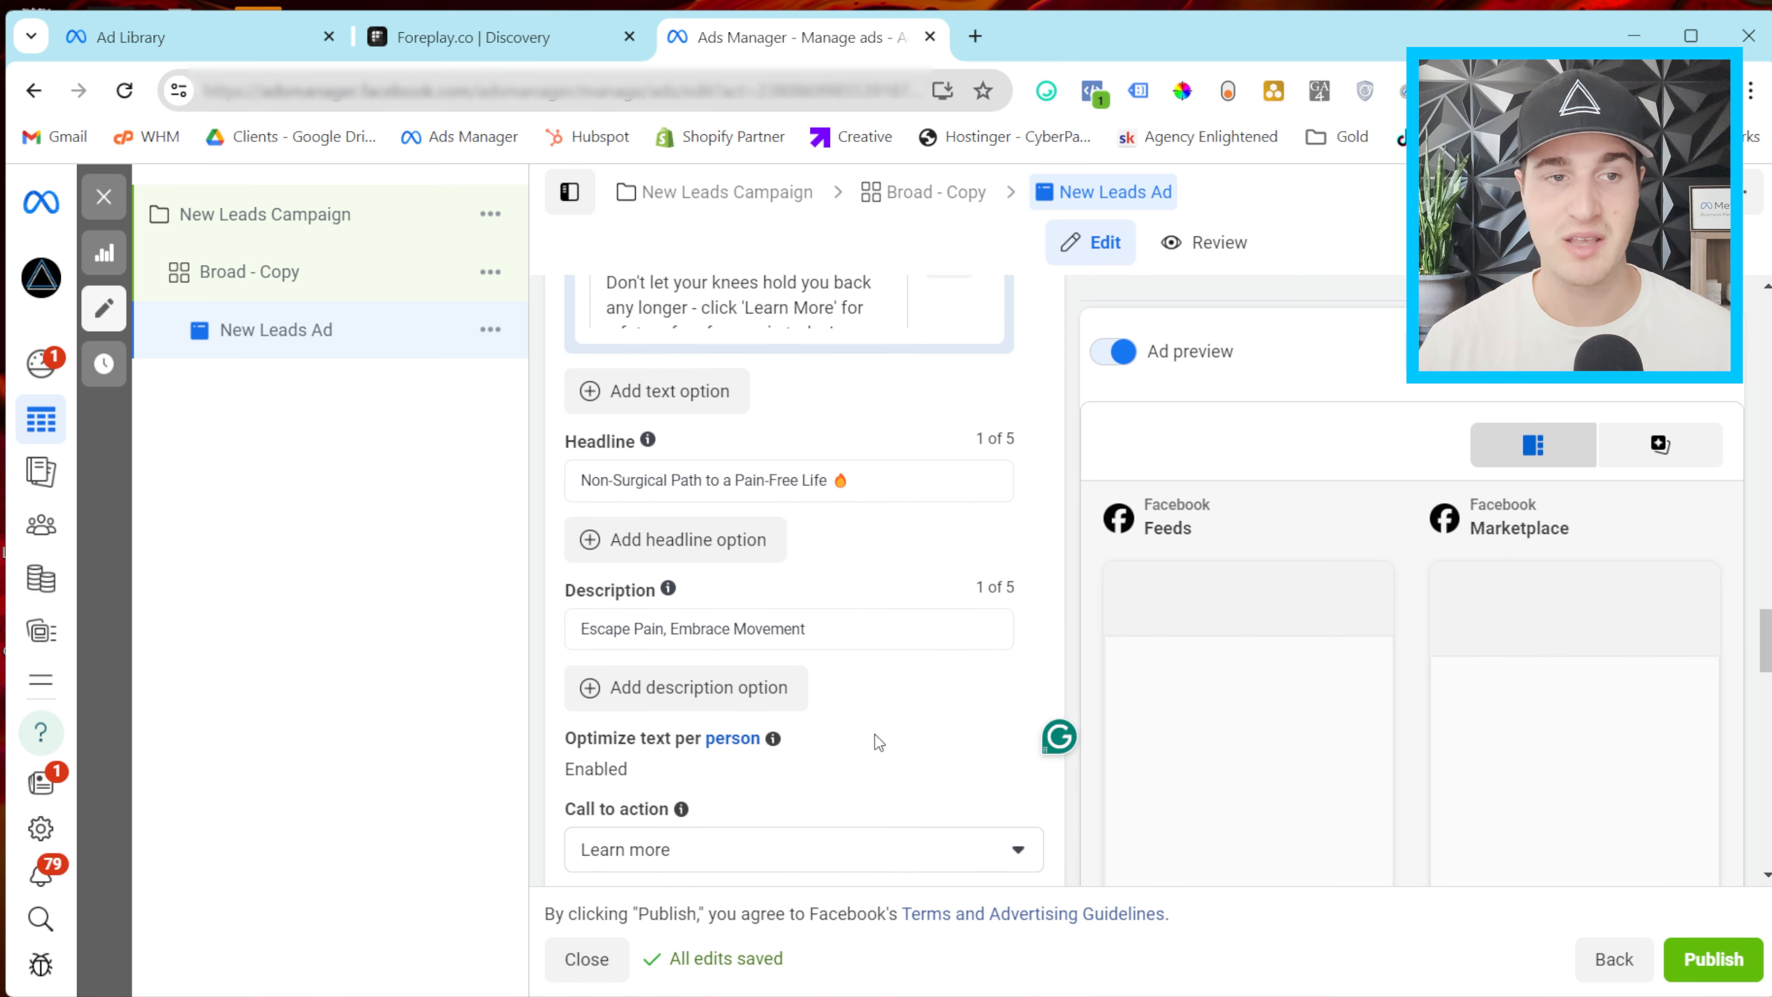
pyautogui.scroll(-3, 851, 633)
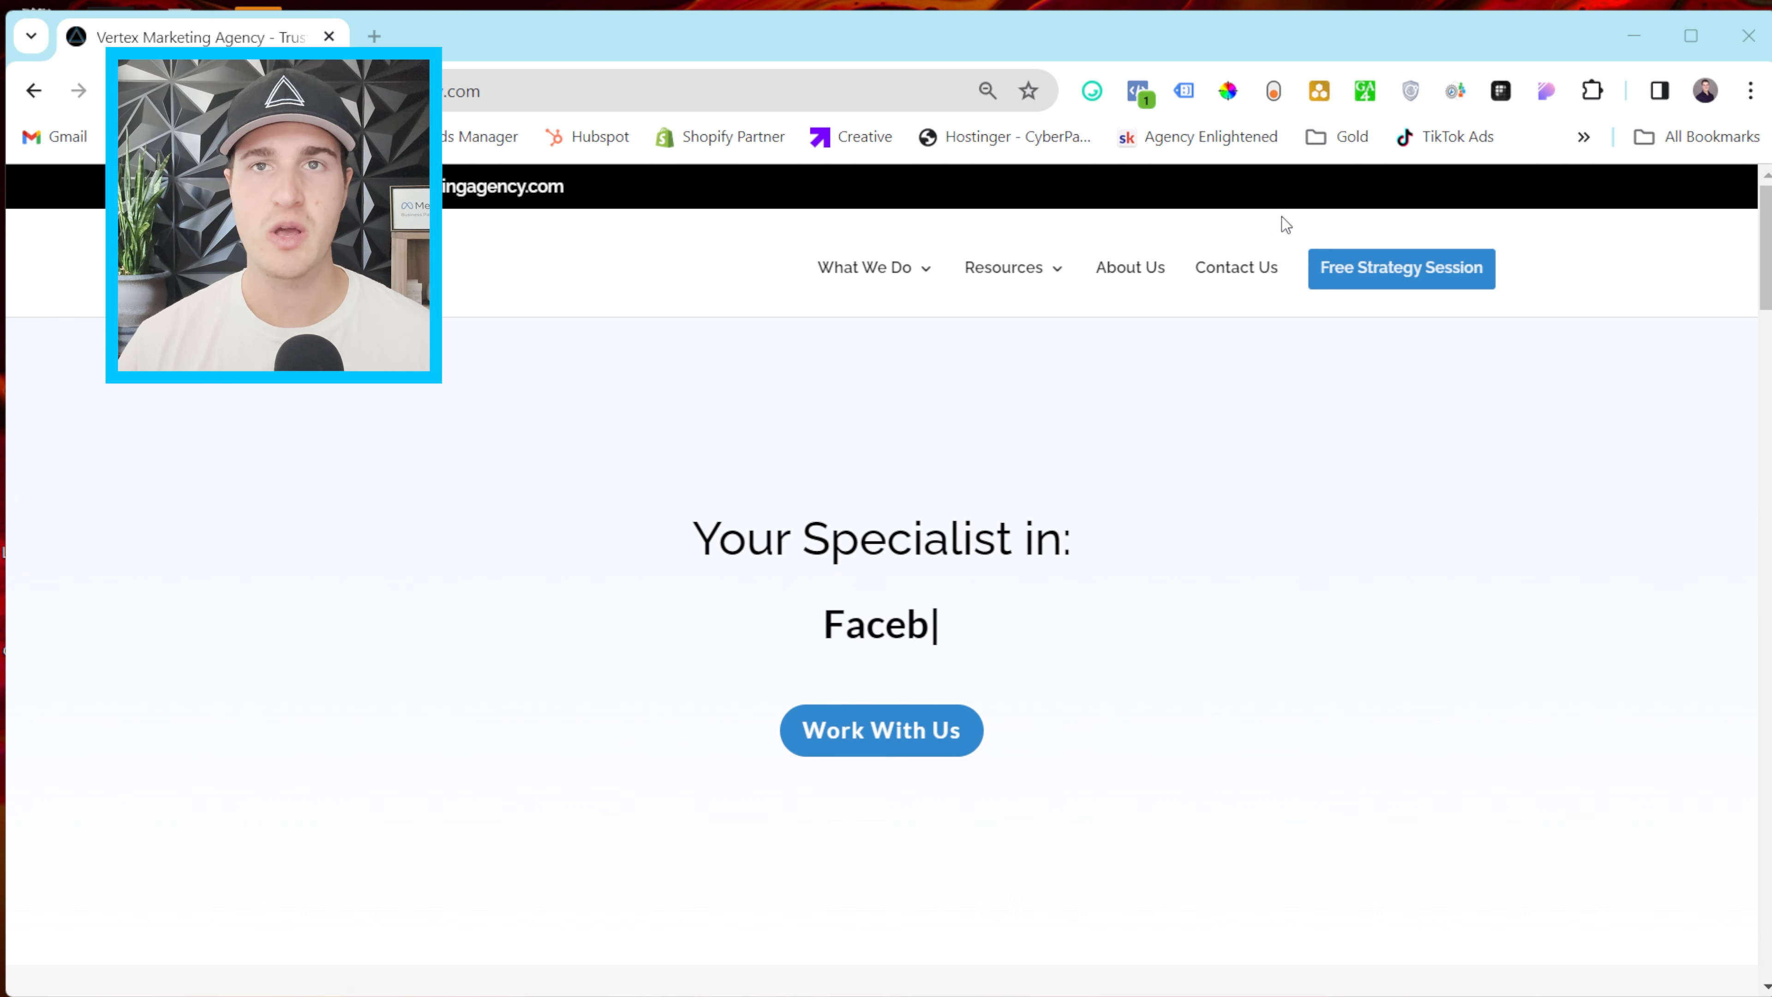
# Inspect the "Work With Us" button on the Vertex Marketing Agency homepage with CSS Peeper, checking its typeface and colors.
pyautogui.click(1555, 88)
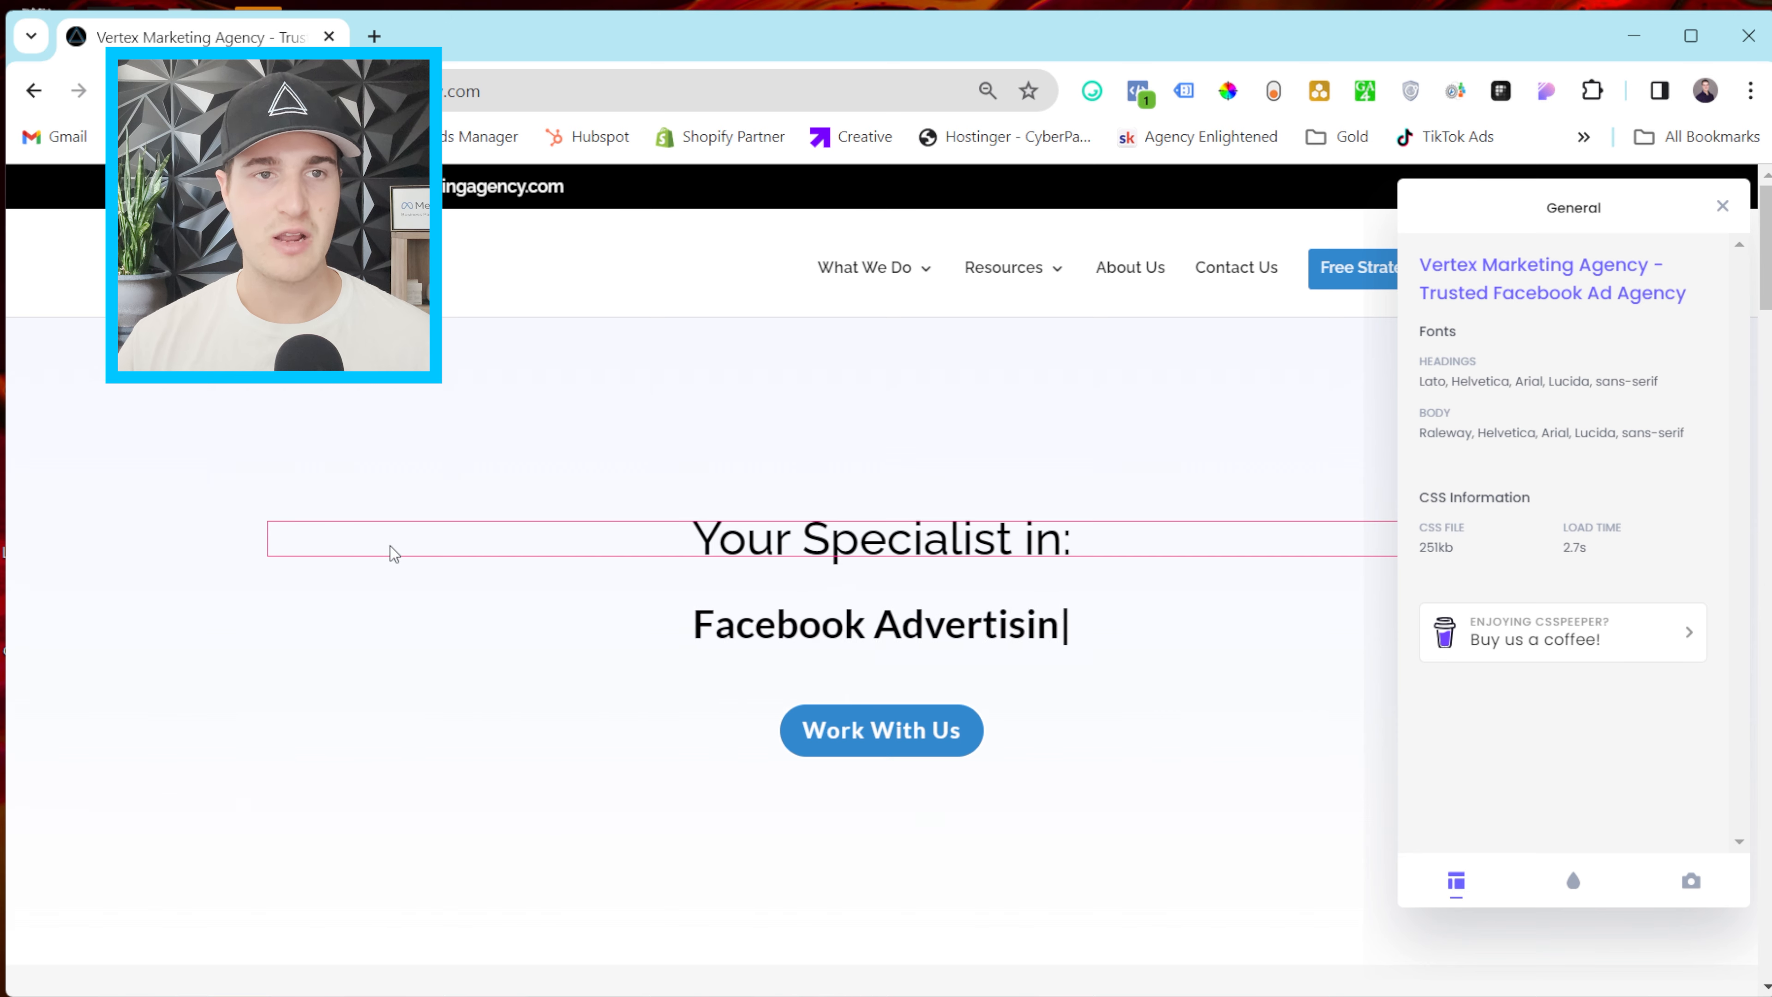
pyautogui.click(812, 737)
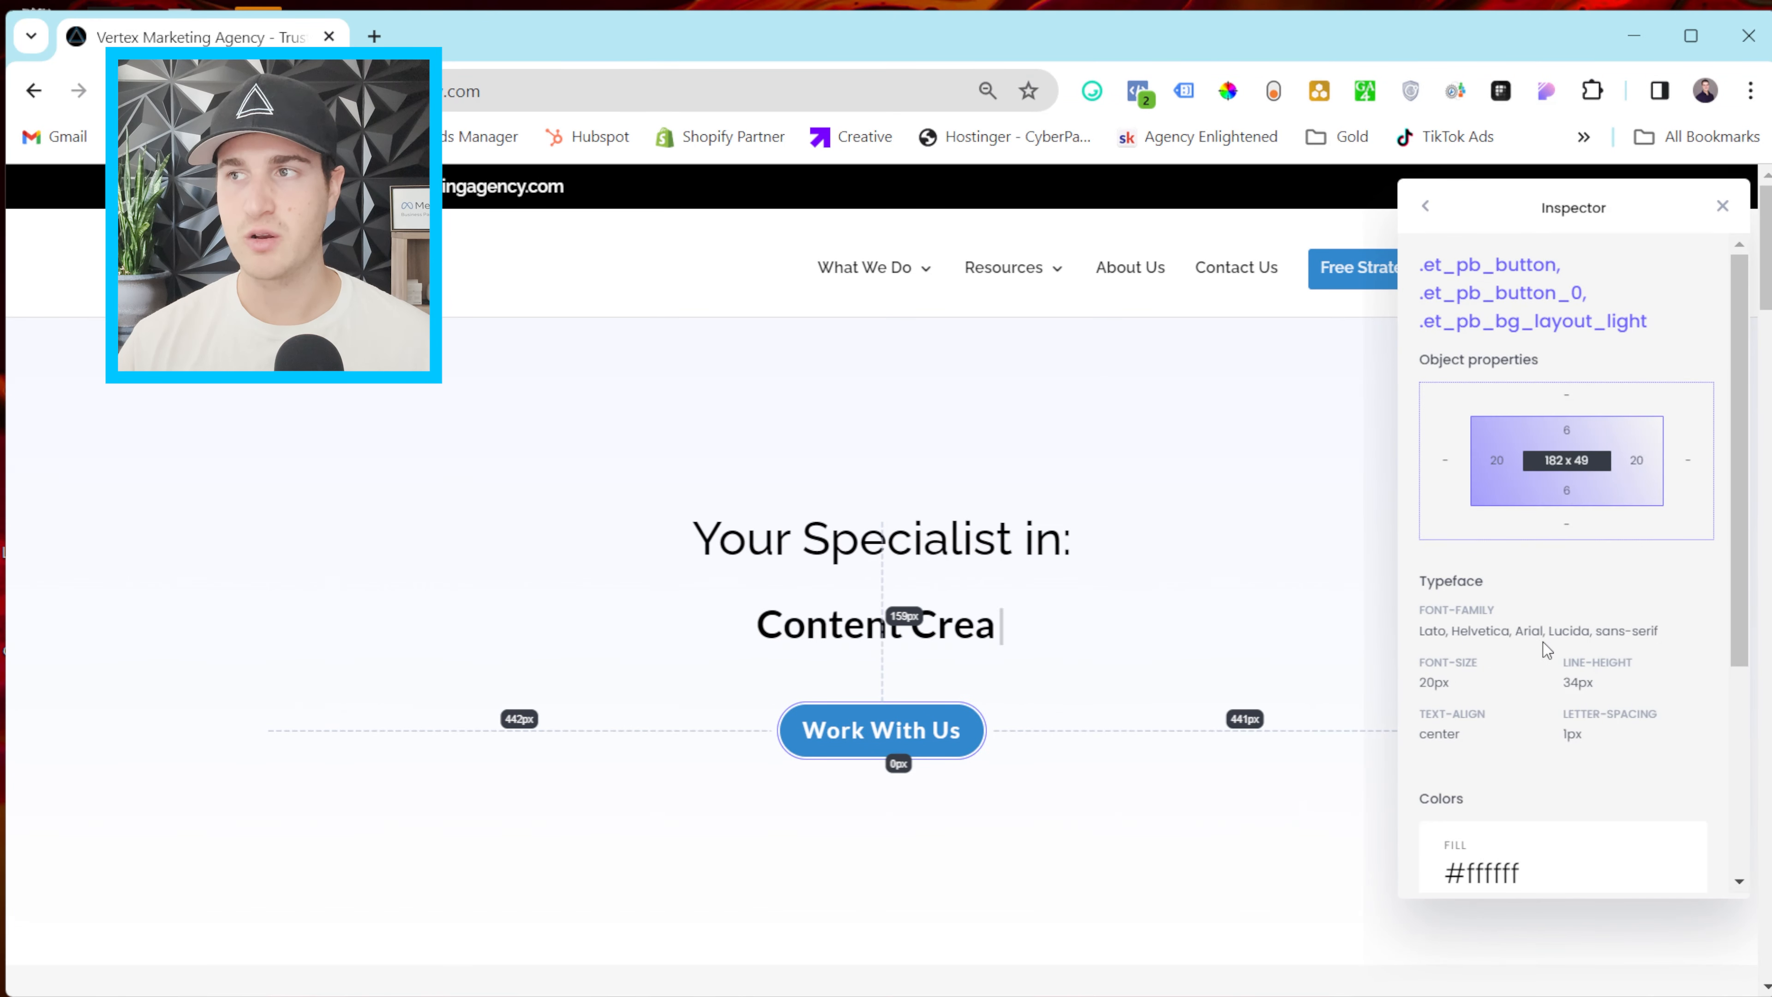
pyautogui.scroll(-3, 1543, 643)
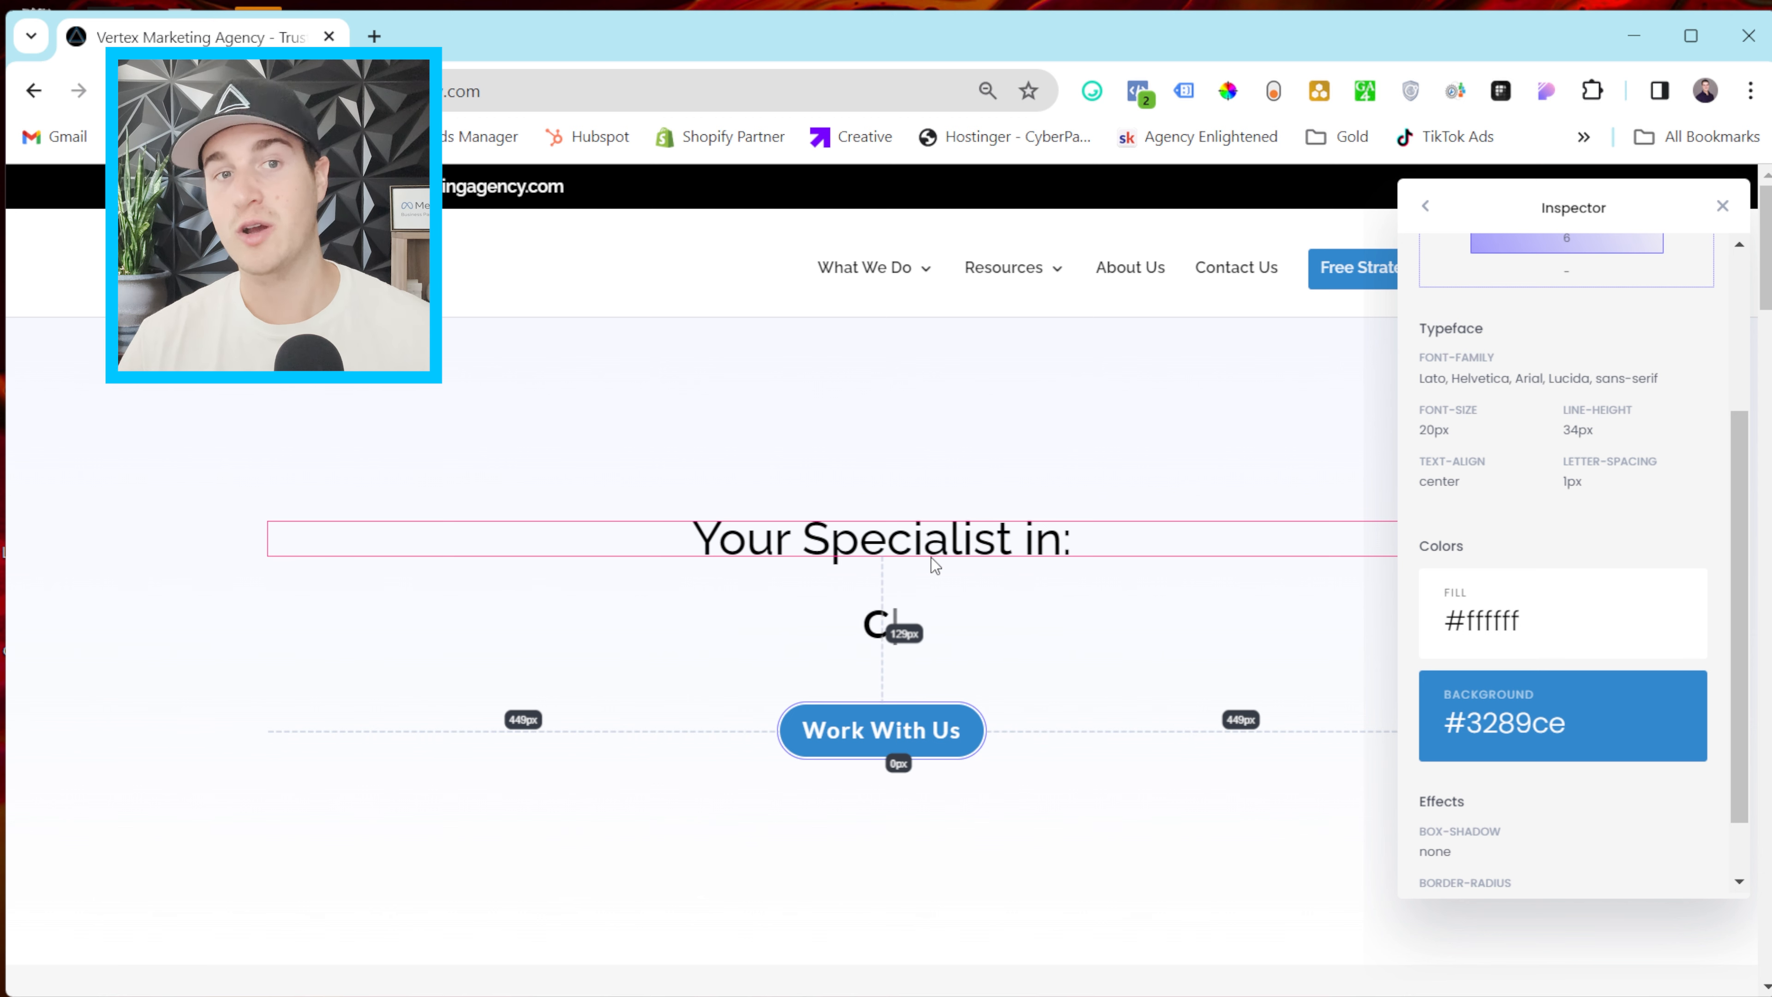
# Inspect the "Your Specialist in:" heading and examine its font family and font size.
pyautogui.click(868, 541)
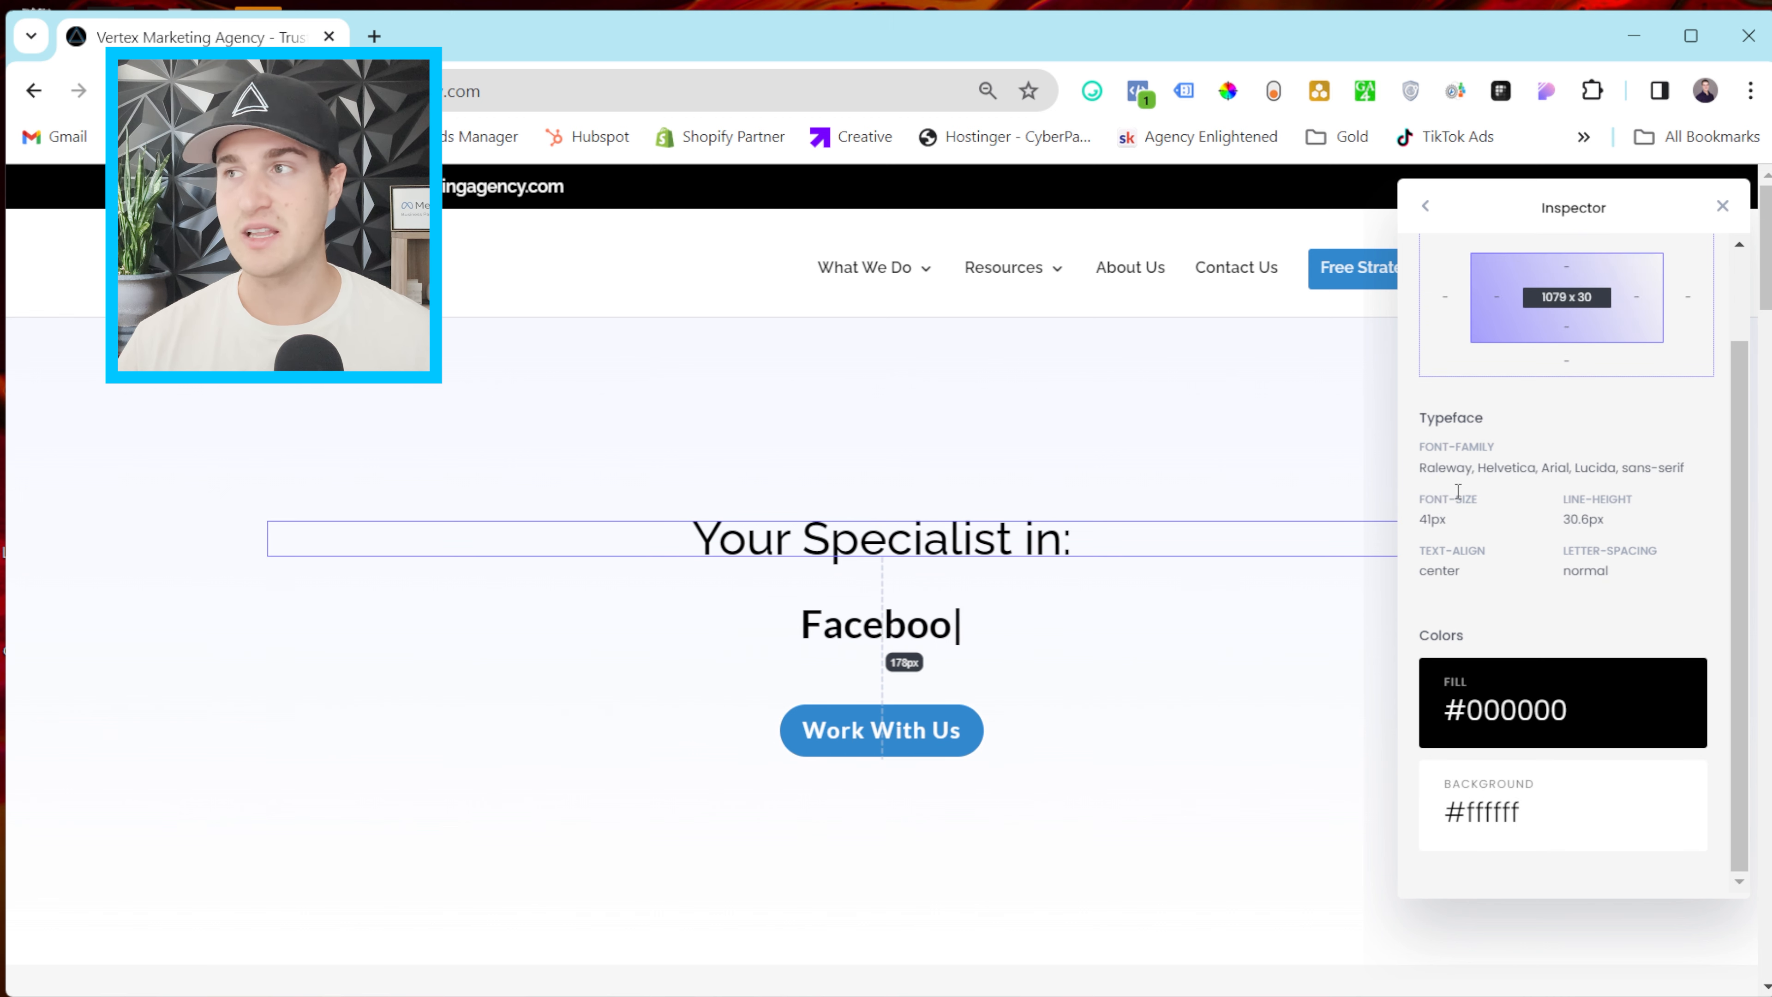
pyautogui.moveTo(1440, 483); pyautogui.dragTo(1539, 472)
pyautogui.doubleClick(1539, 472)
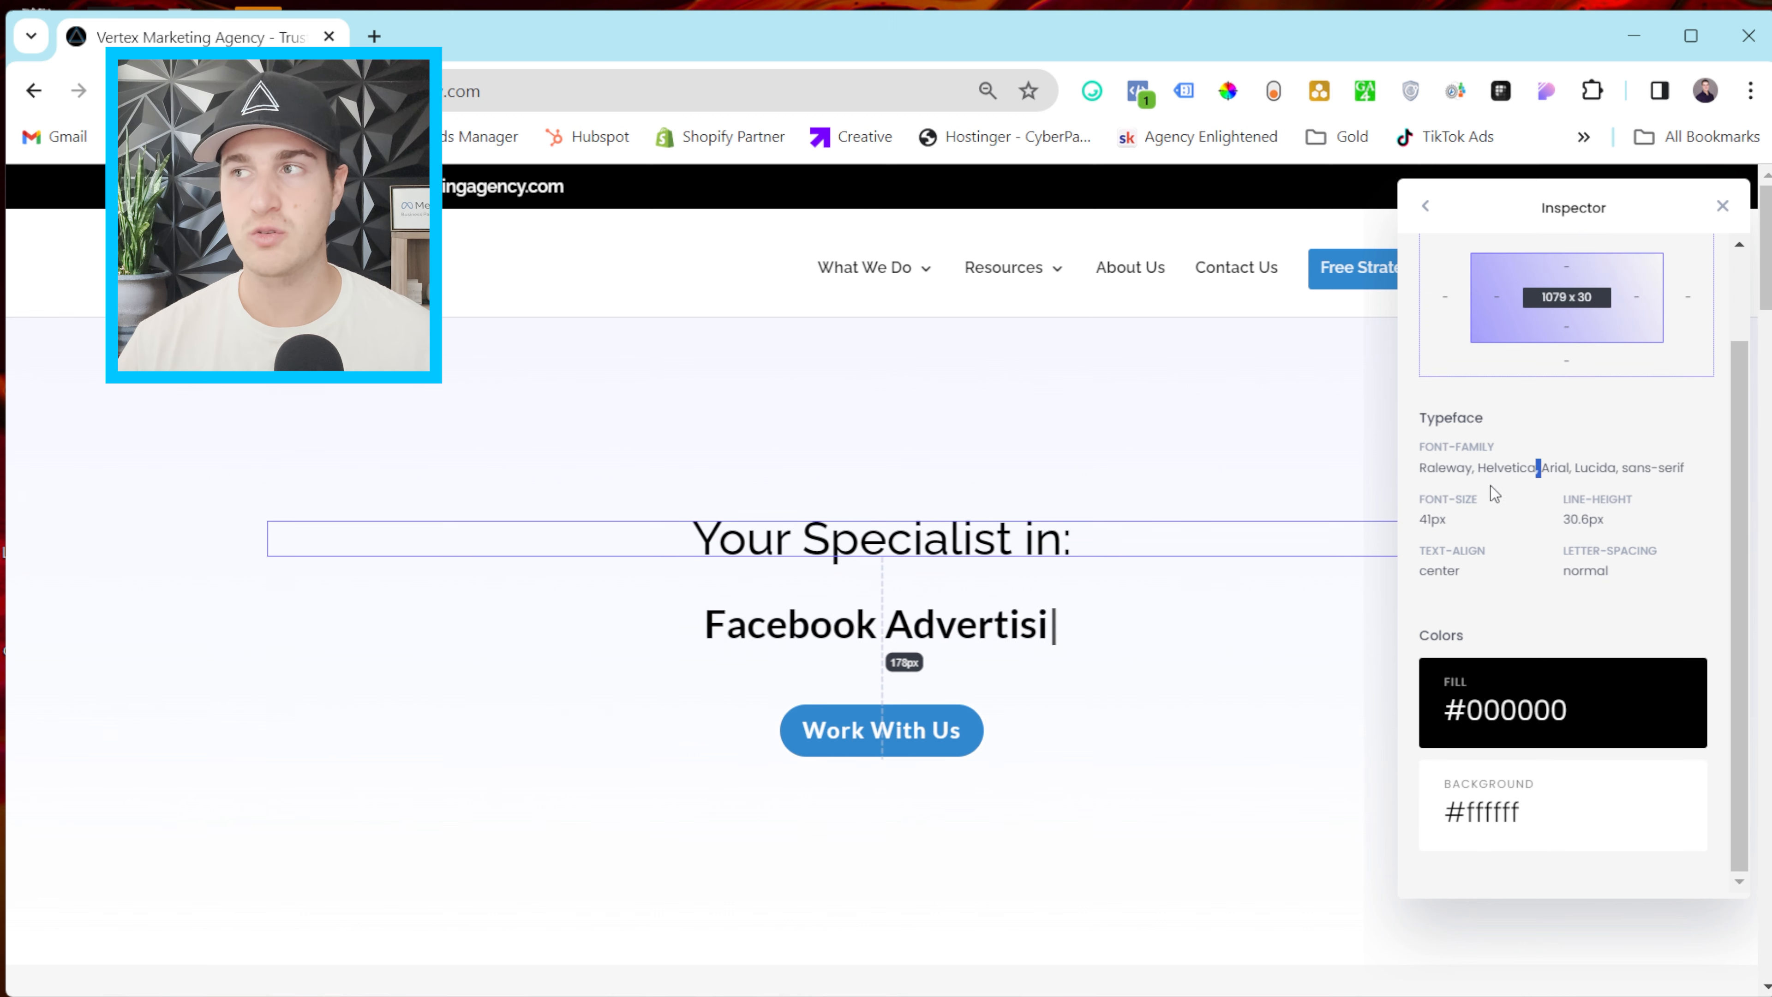
pyautogui.doubleClick(1433, 519)
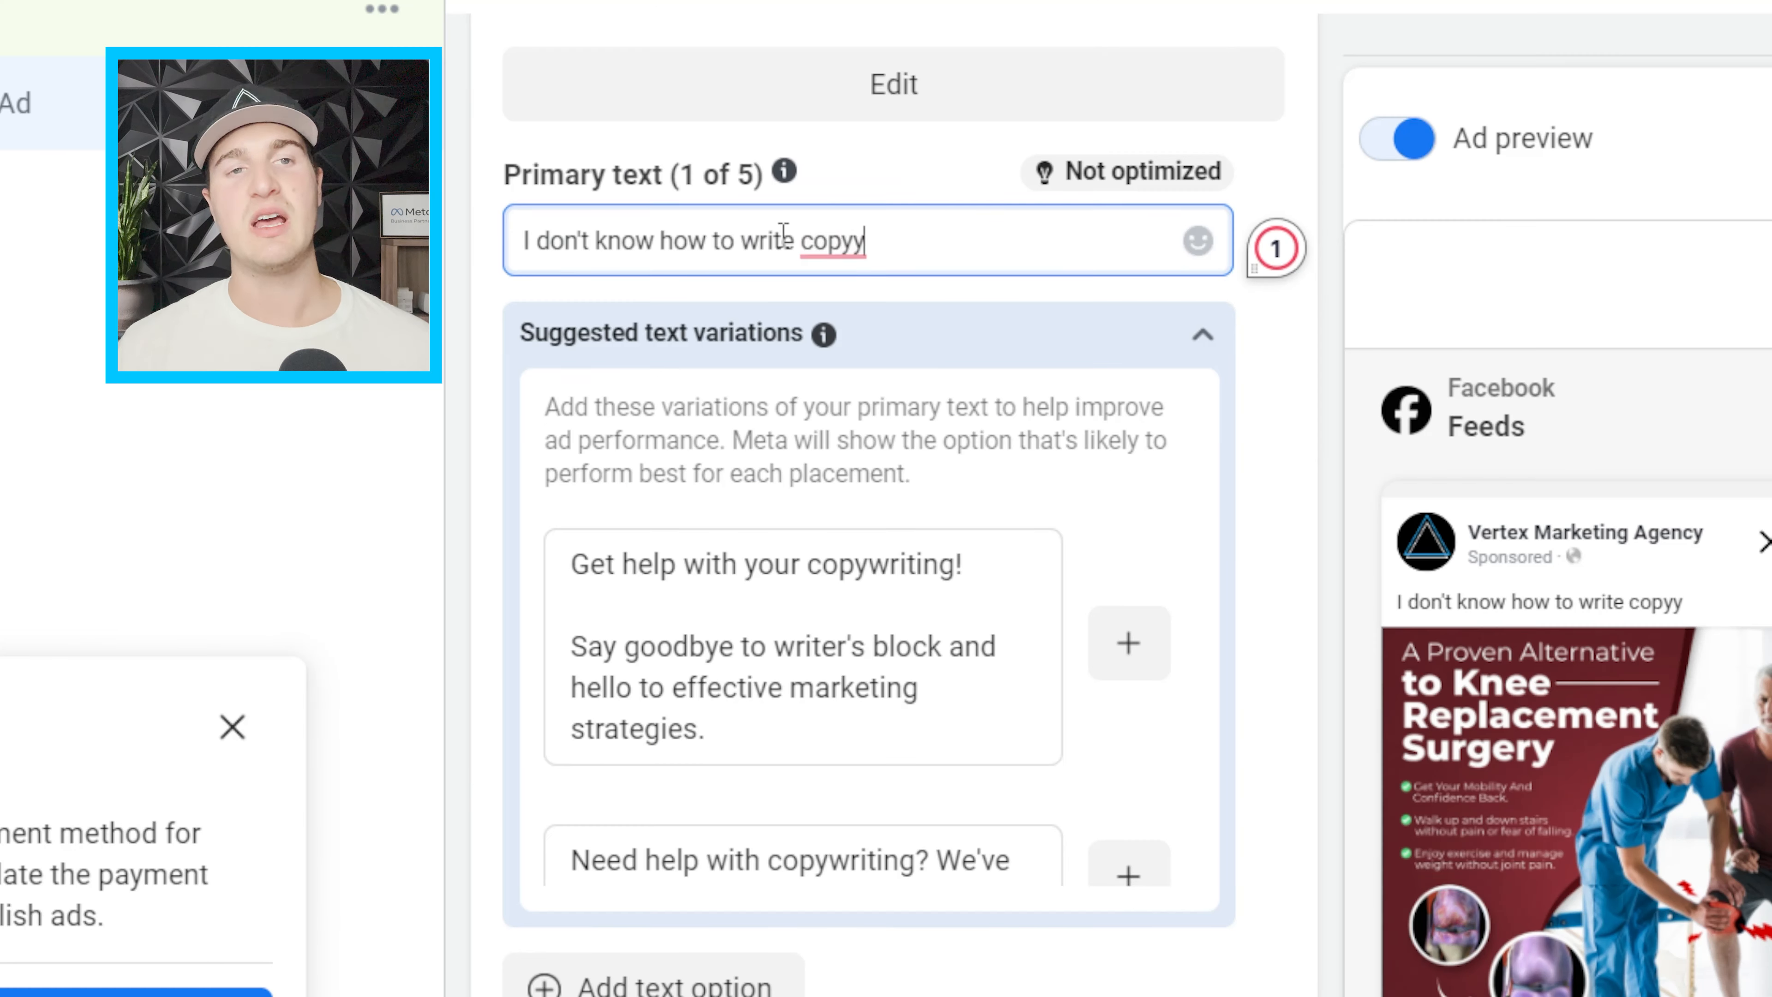
# Correct the misspelled "copyy" in the ad's primary text to "copy" using Grammarly's suggestion.
pyautogui.moveTo(852, 400)
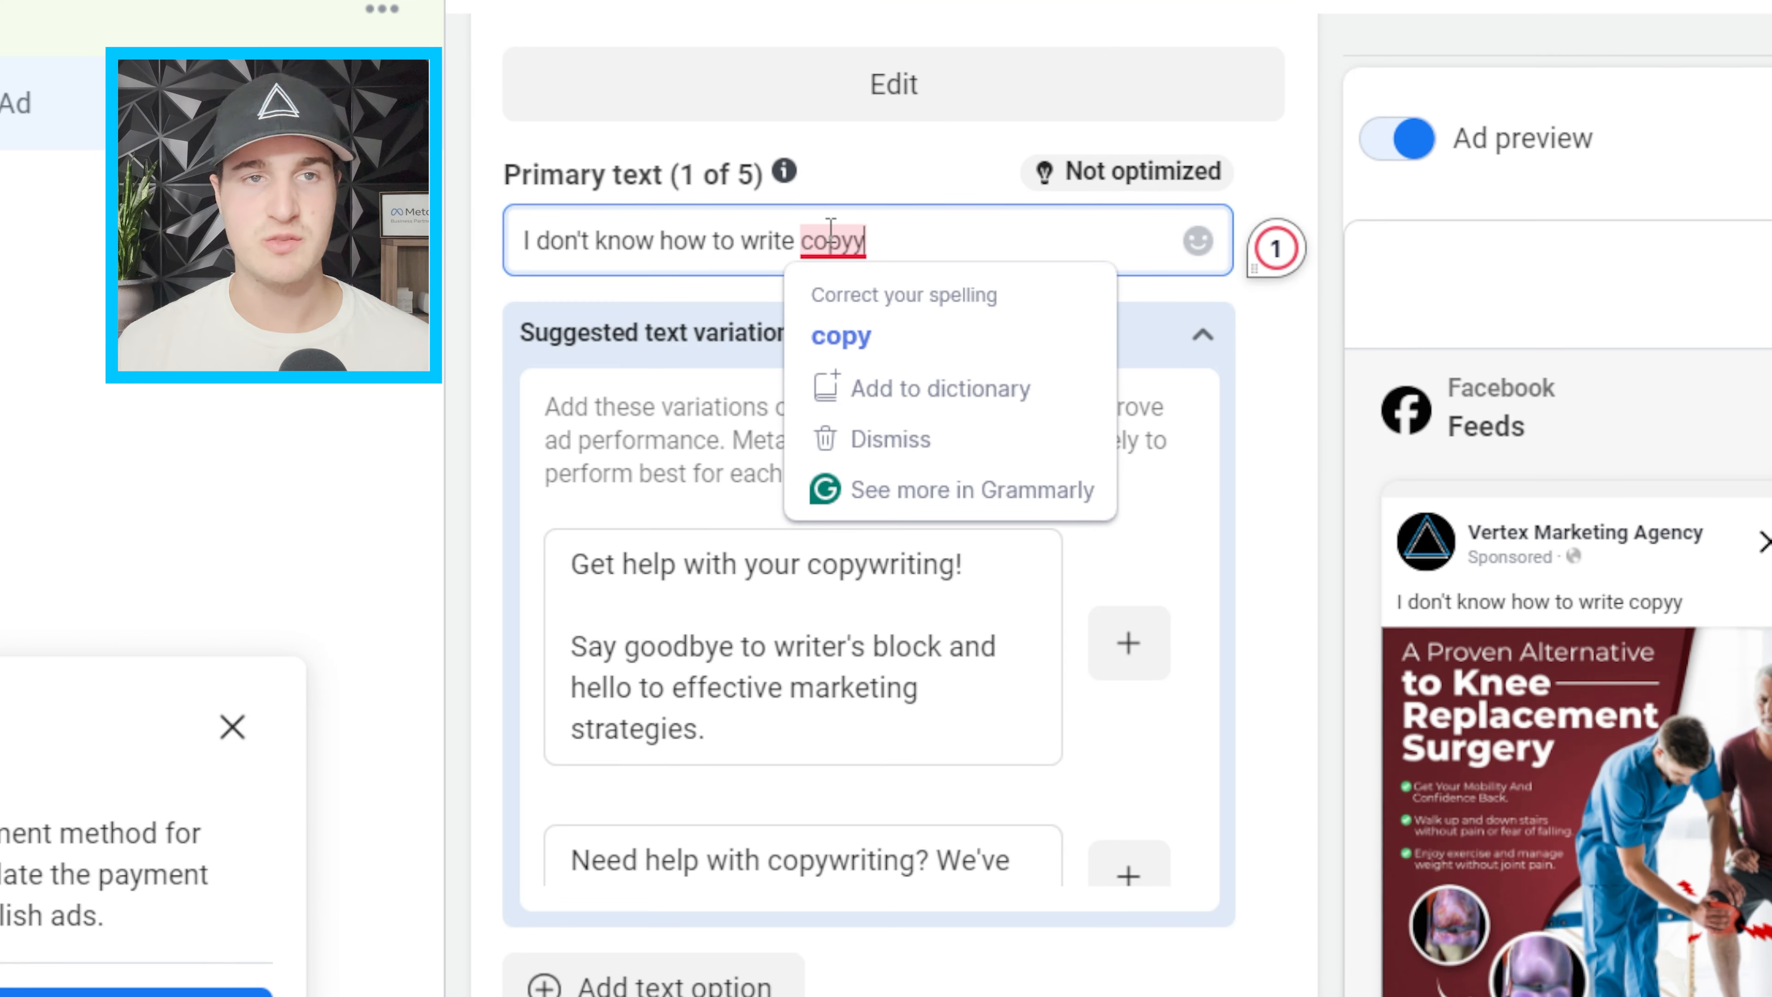
pyautogui.click(893, 336)
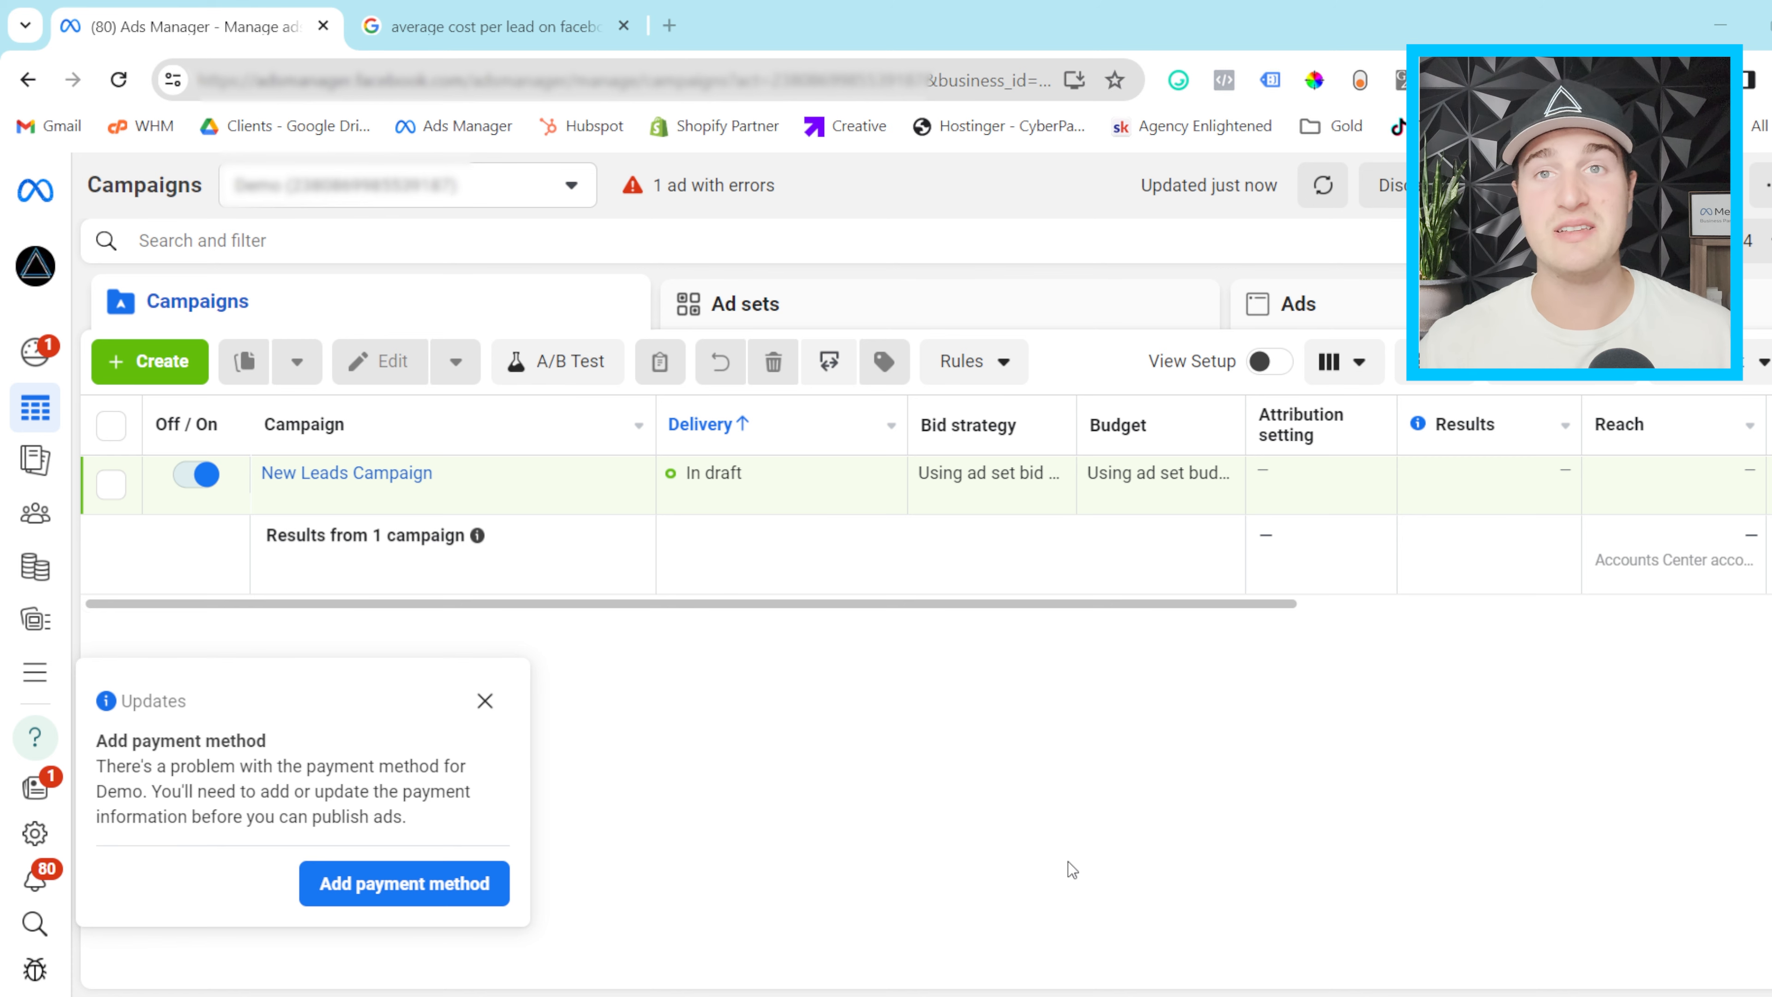
# Turn on the browser's dark mode extension from the Google results for average Facebook cost per lead and view Ads Manager with it.
pyautogui.hotkey('ctrl', 'Tab')
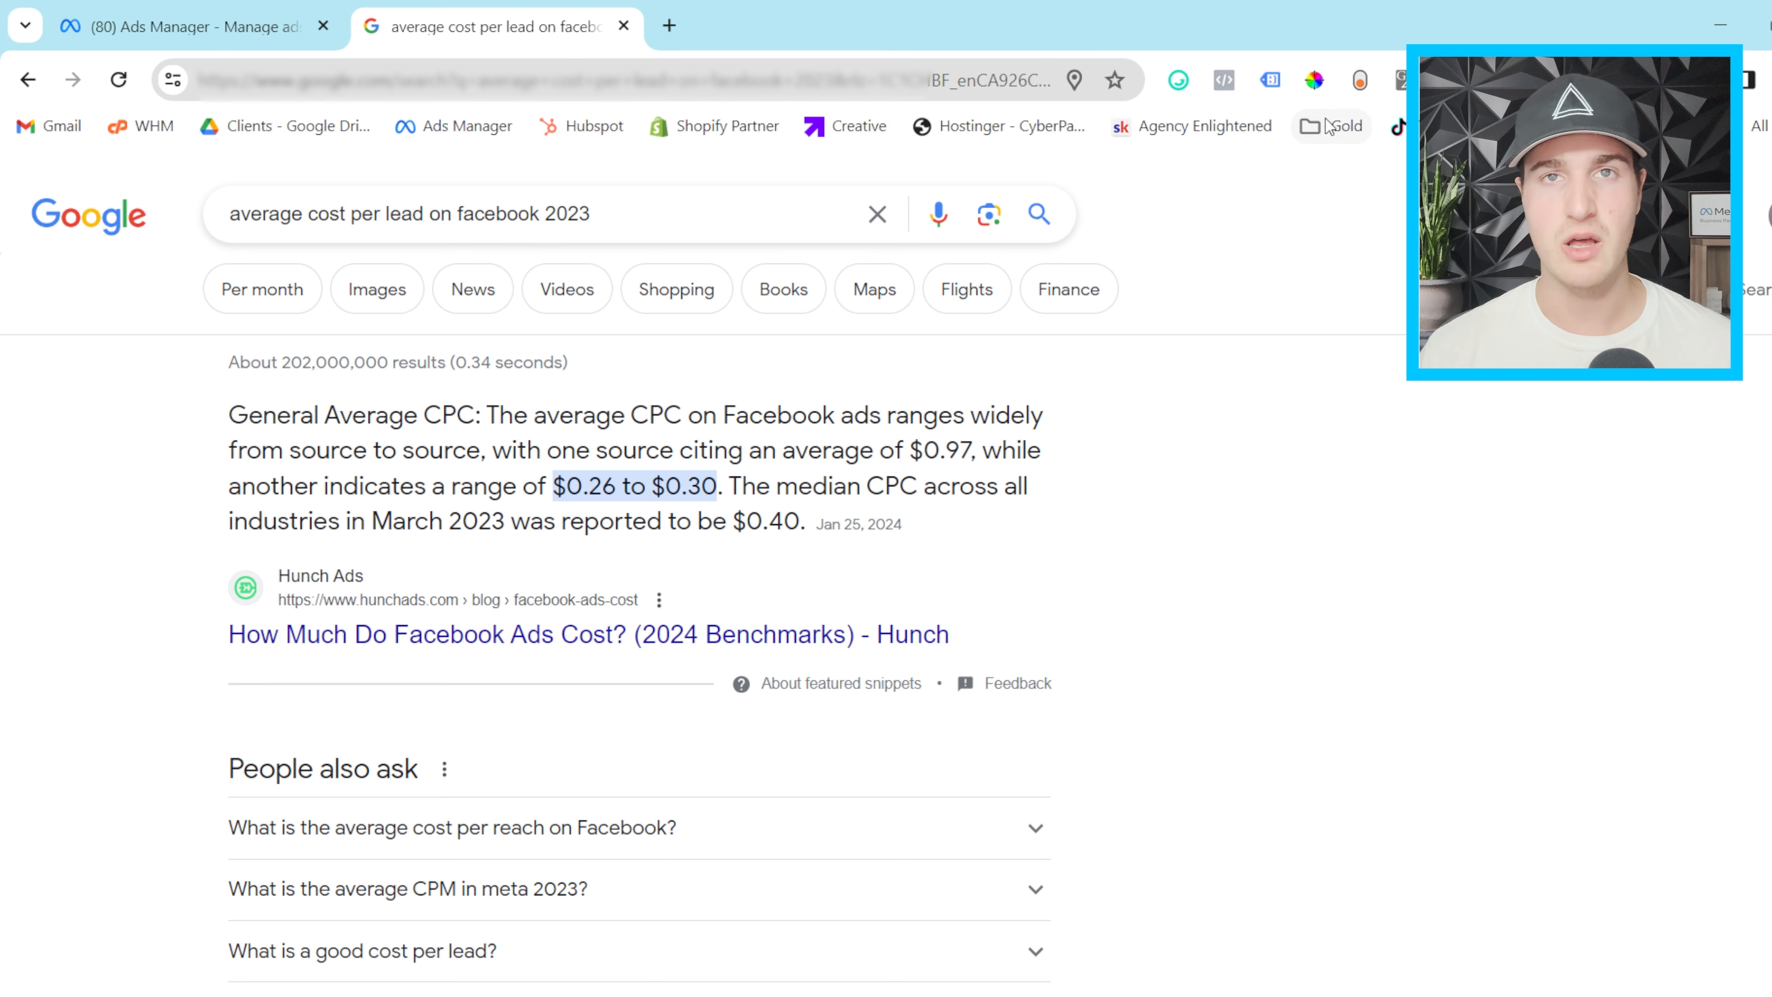
pyautogui.click(1360, 81)
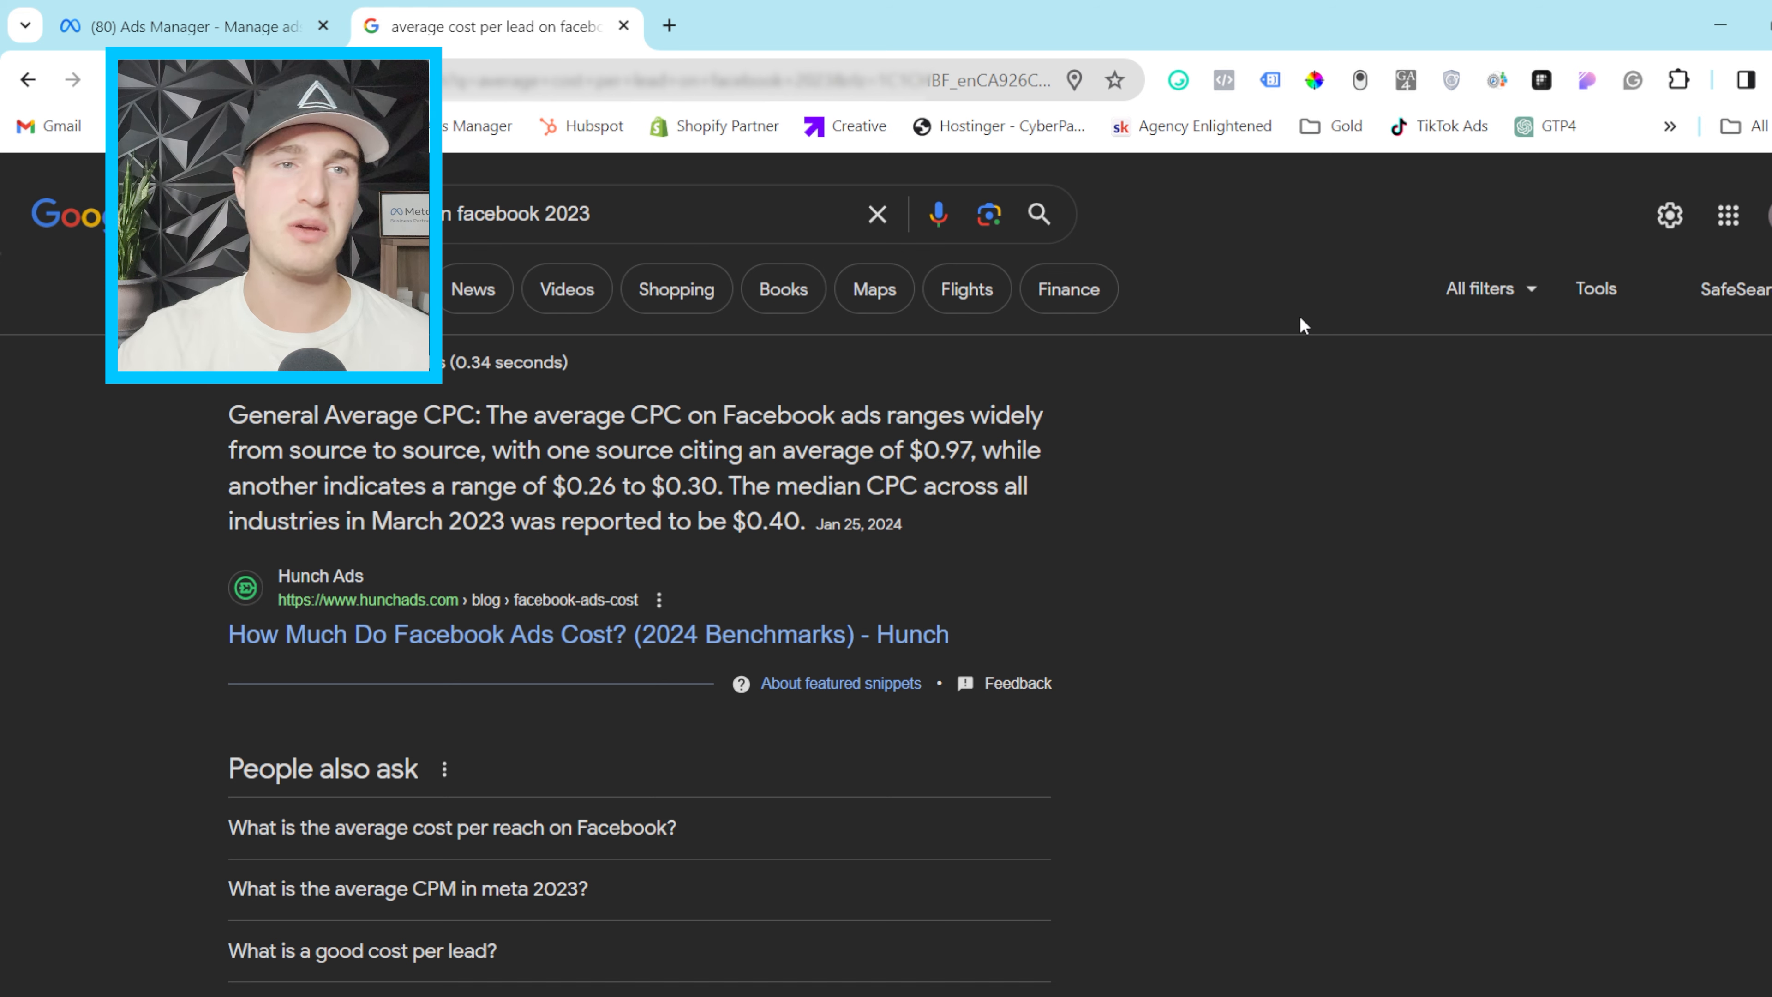
pyautogui.click(324, 11)
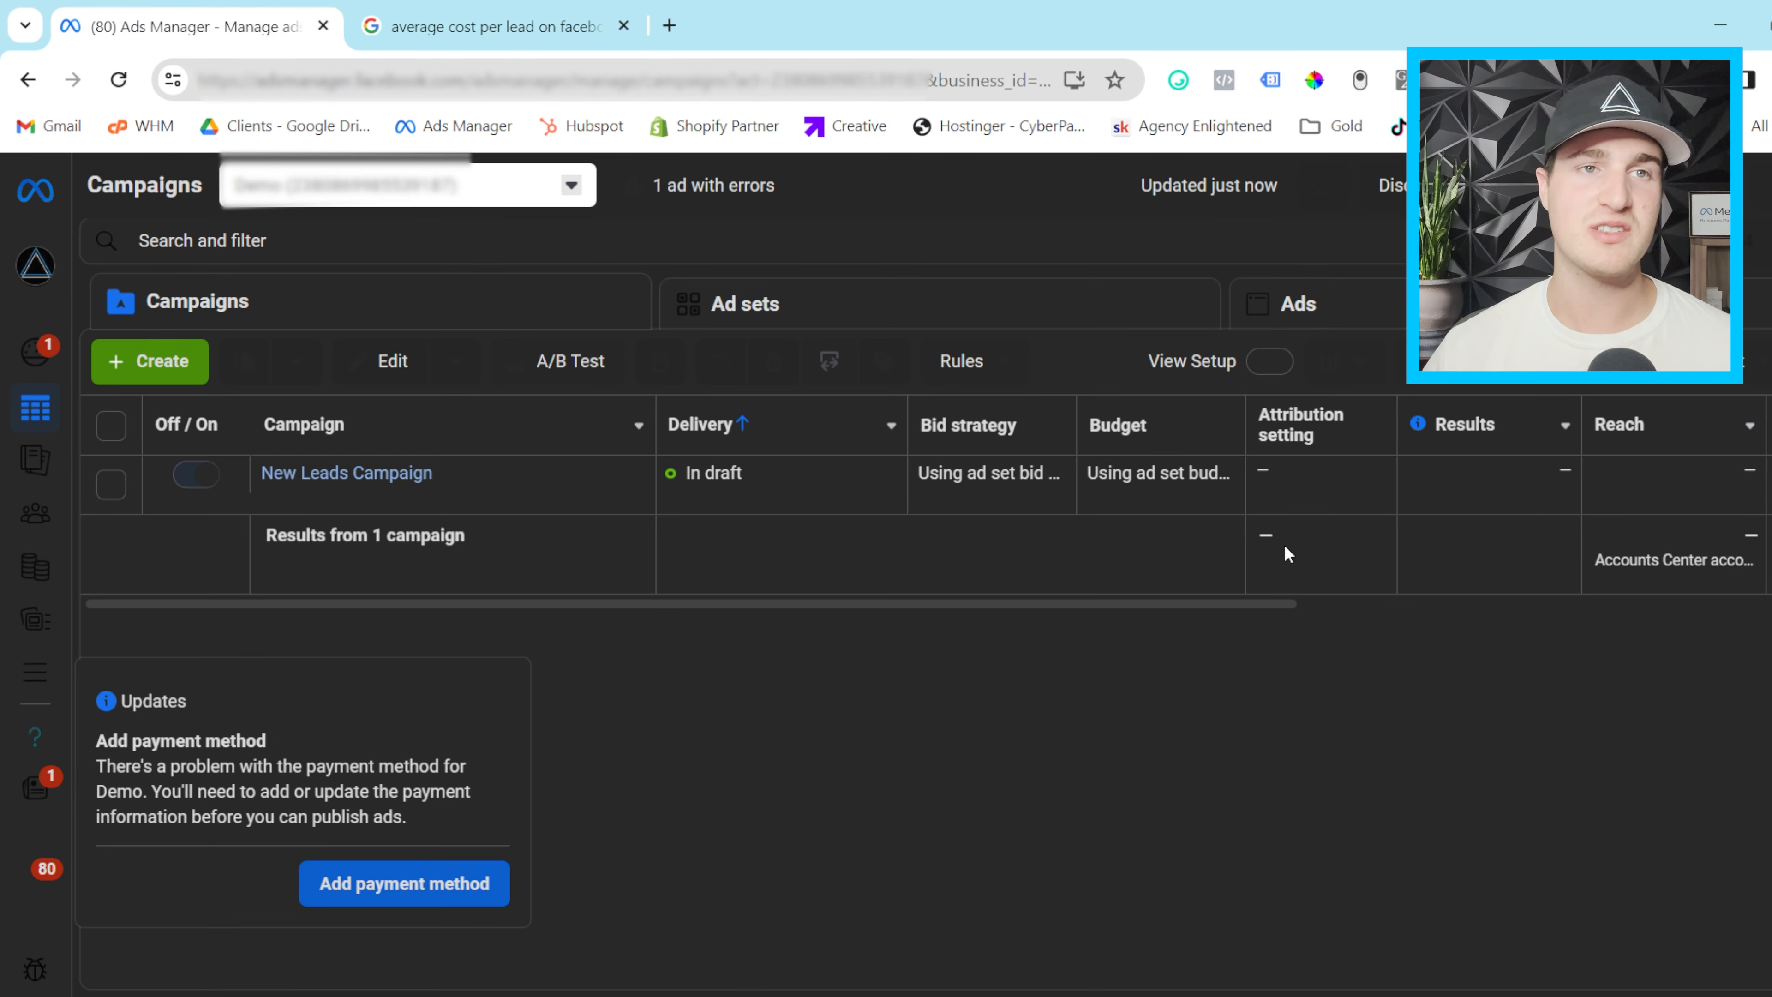
pyautogui.click(636, 16)
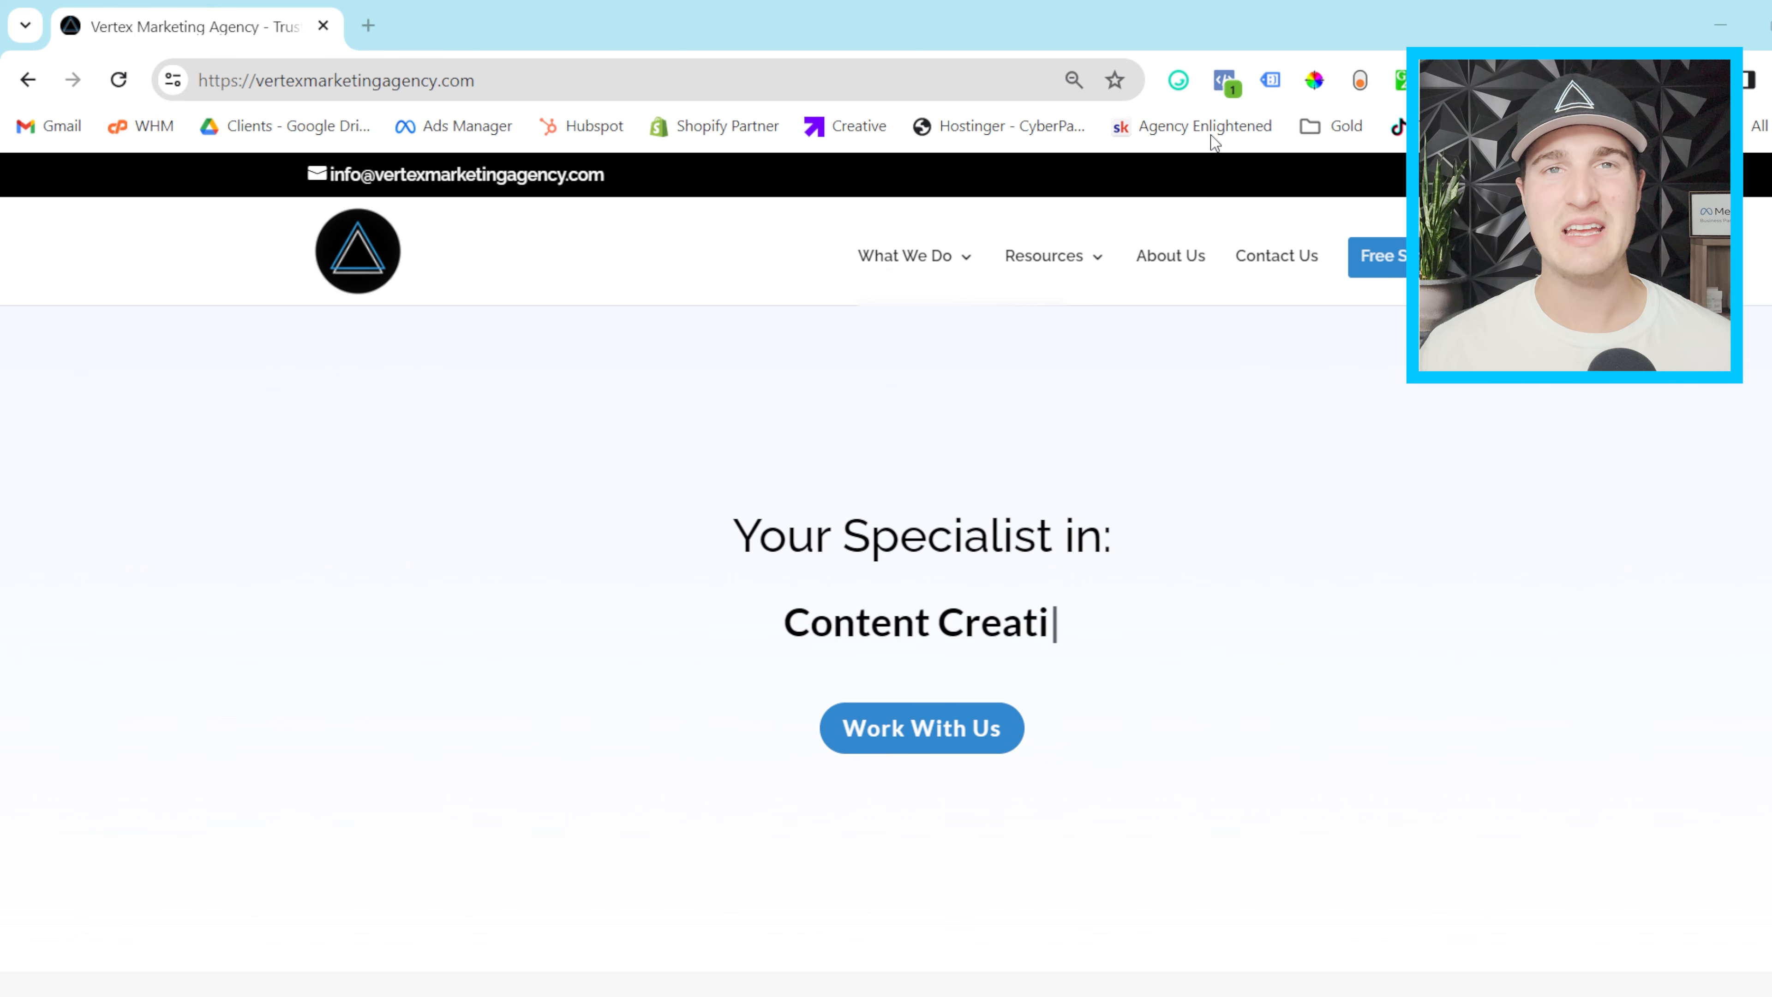
# Check the Vertex Marketing Agency homepage with Meta Pixel Helper, expanding the PageView event and highlighting its Event ID.
pyautogui.click(1223, 82)
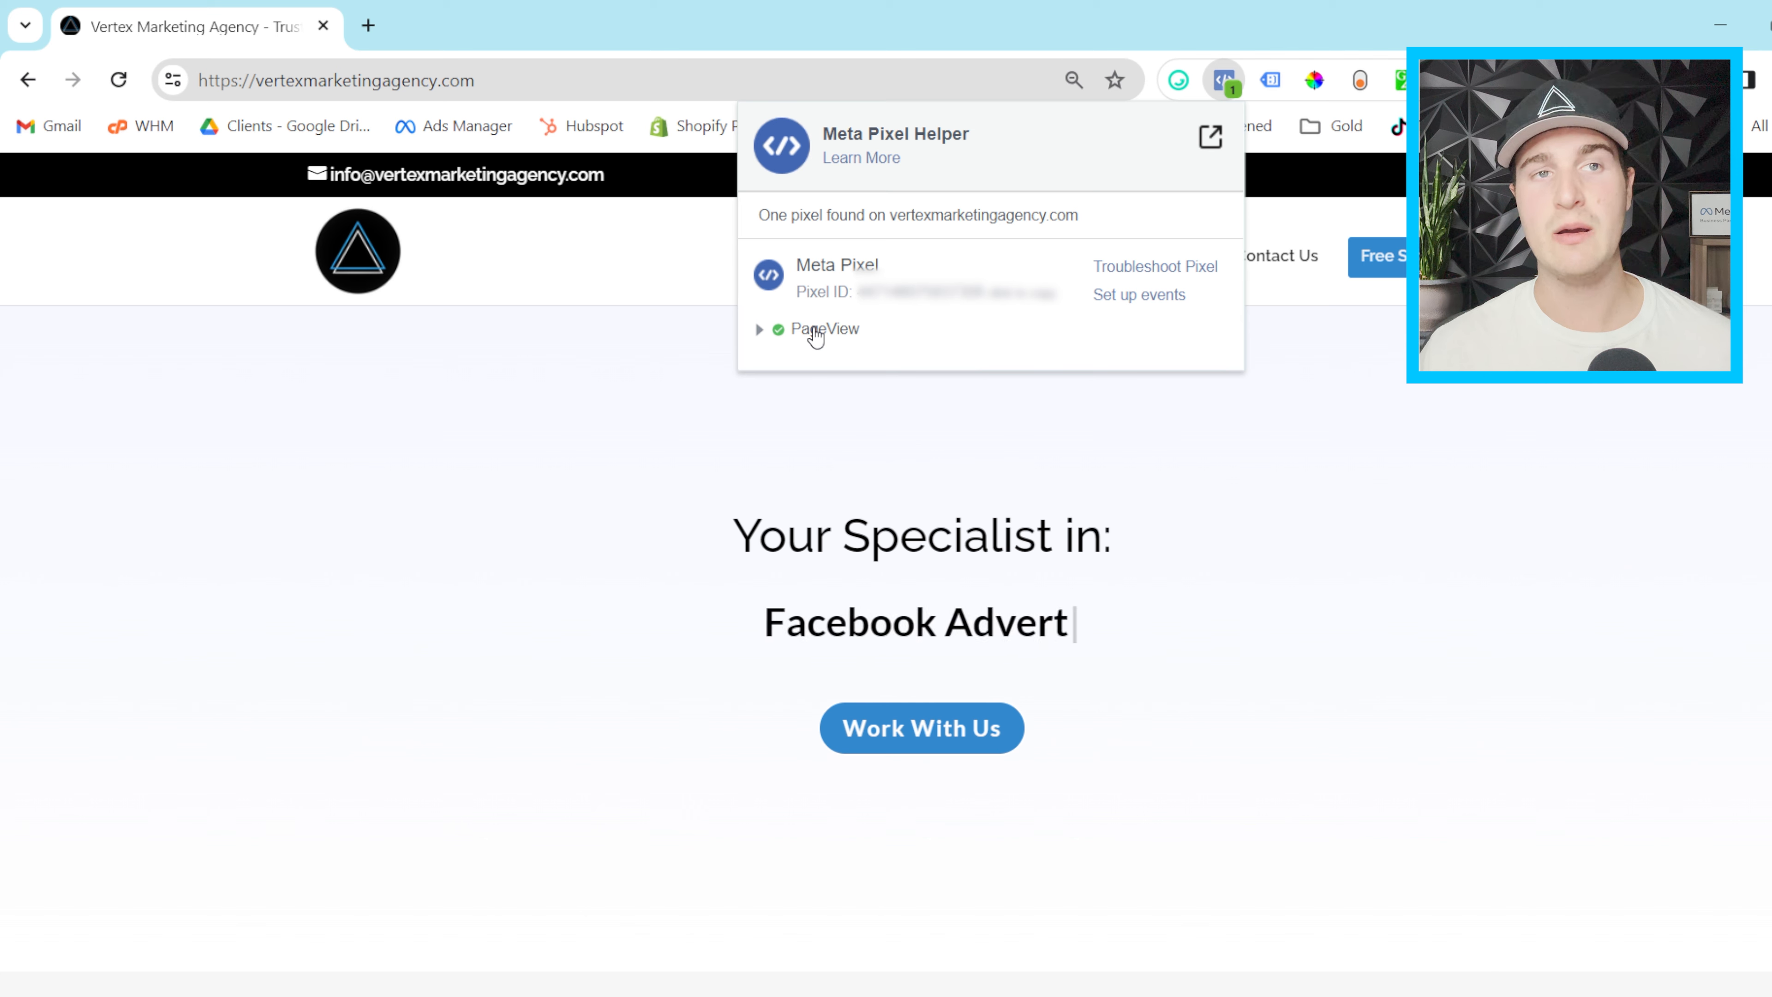
pyautogui.click(815, 331)
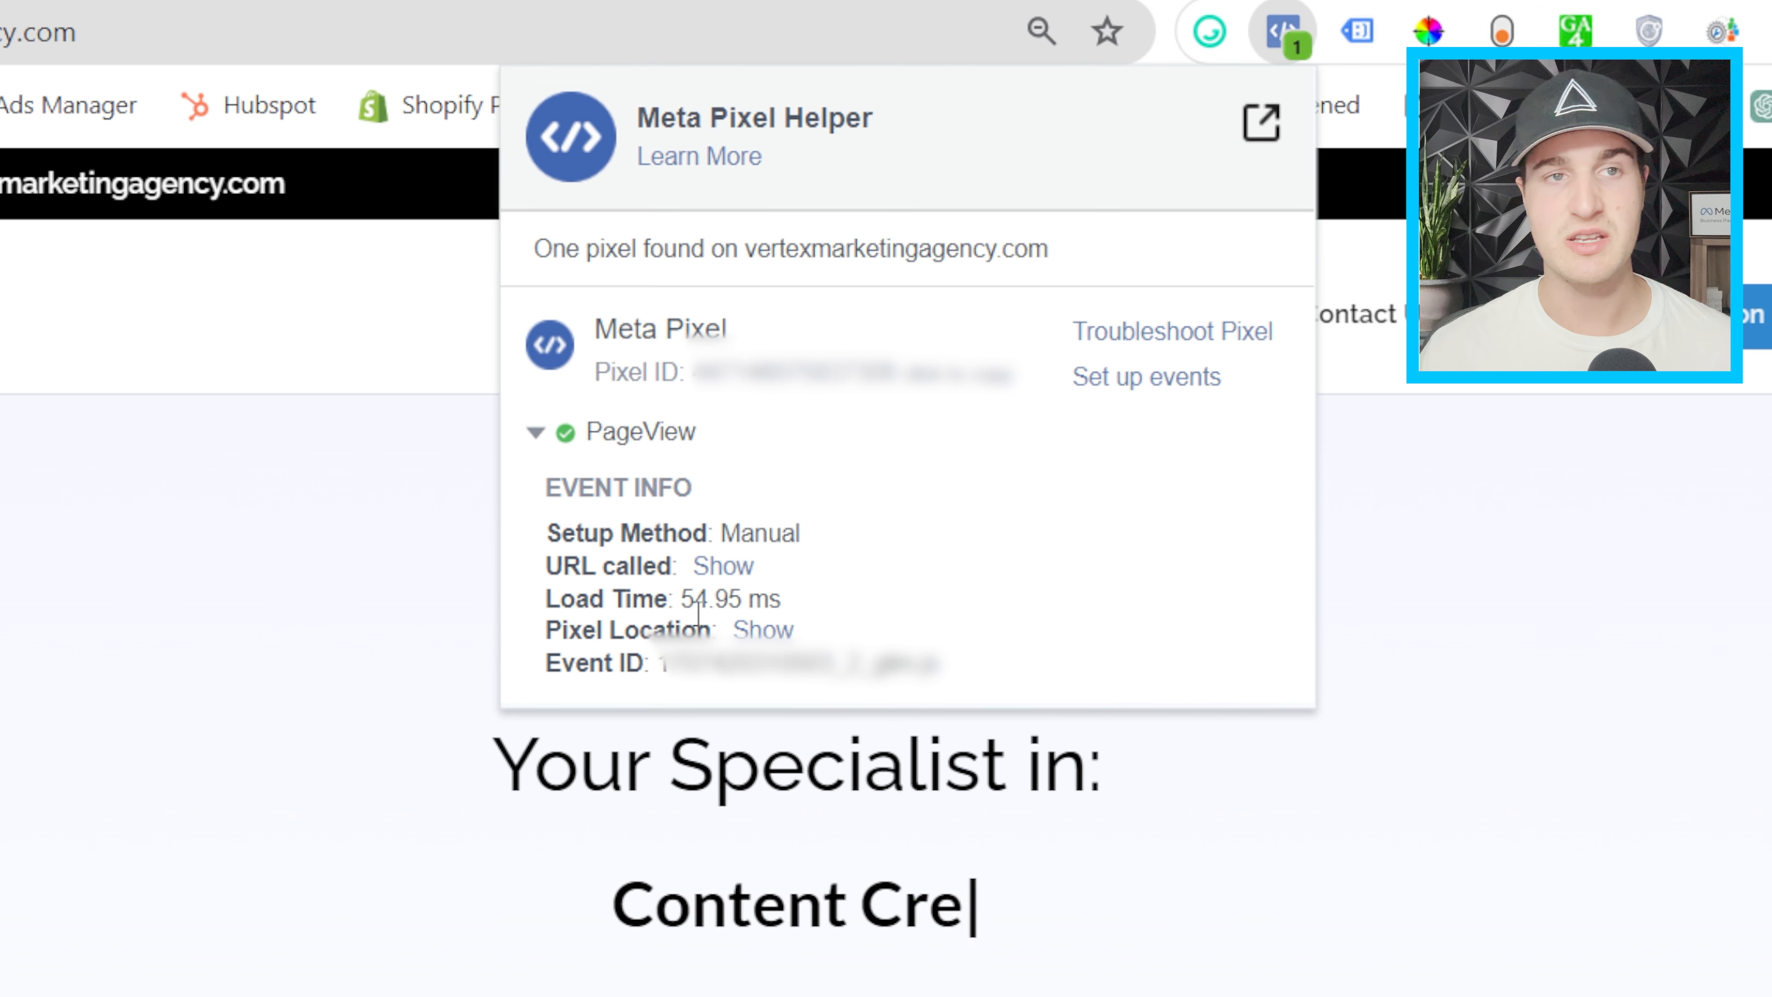
pyautogui.moveTo(644, 658); pyautogui.dragTo(726, 664)
pyautogui.click(931, 664)
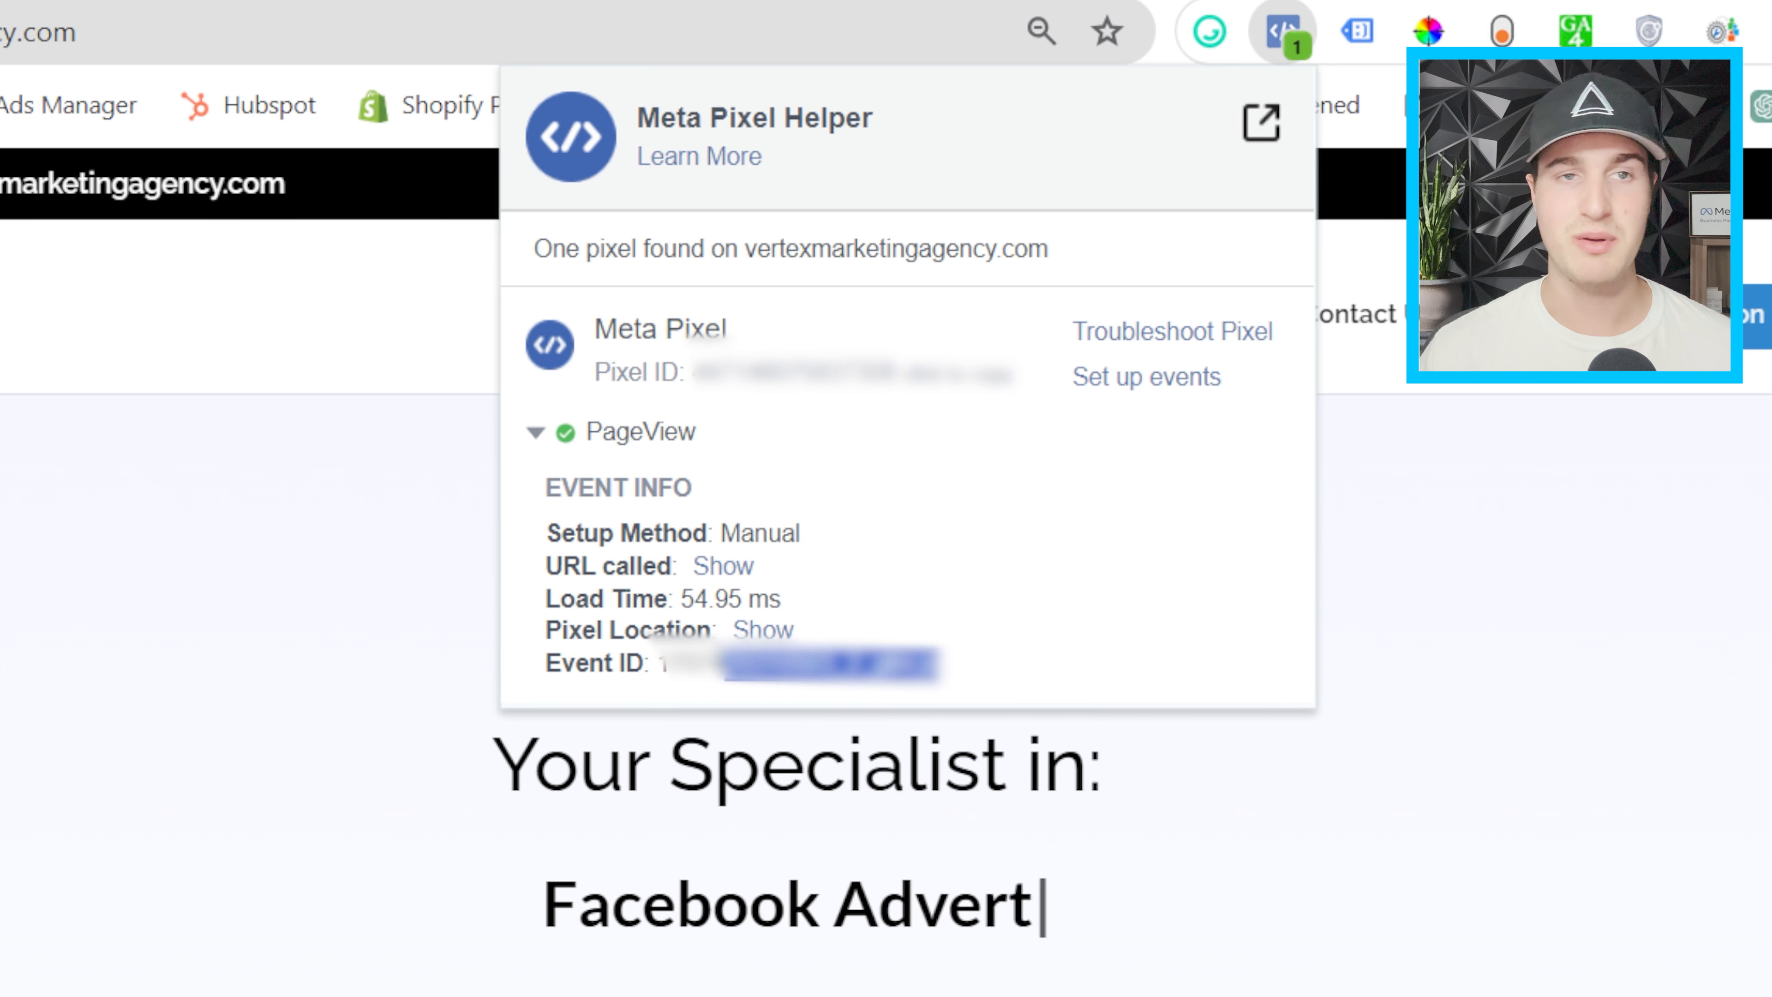
pyautogui.click(700, 664)
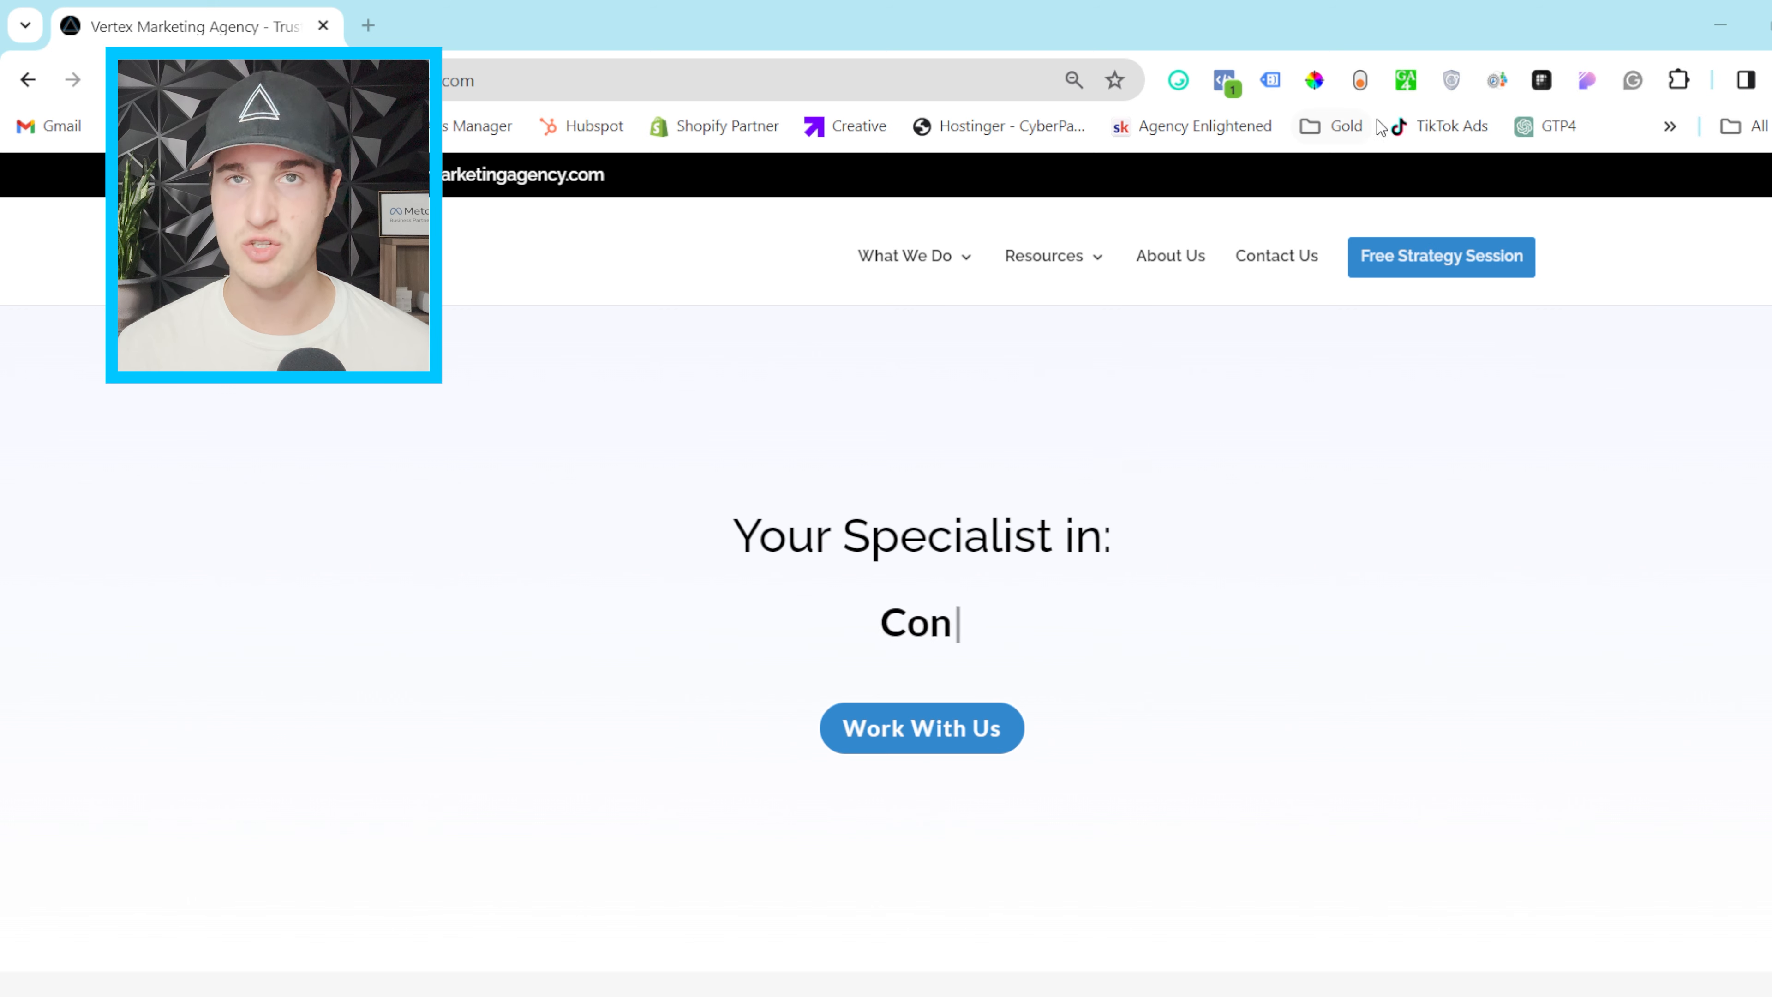
# Check the homepage for Google Analytics 4, open GA4 Debugger in the developer tools, and reload the page to capture its events.
pyautogui.click(1406, 82)
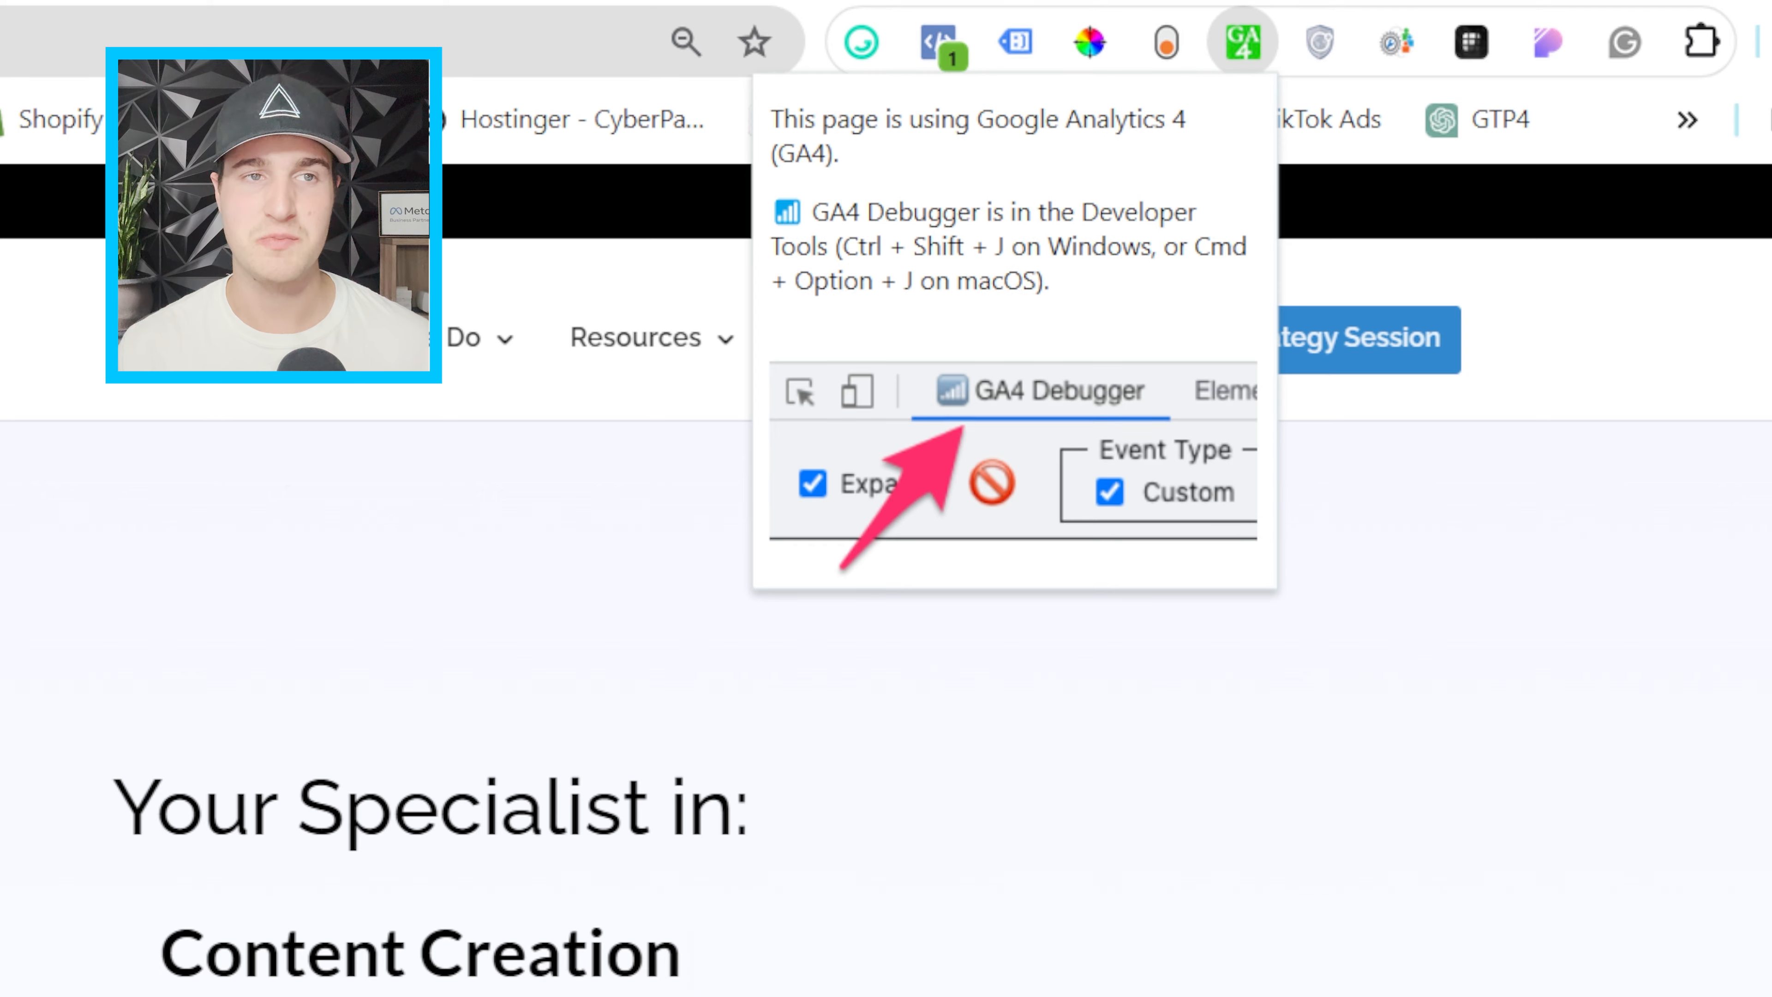
pyautogui.rightClick(16, 662)
pyautogui.click(761, 914)
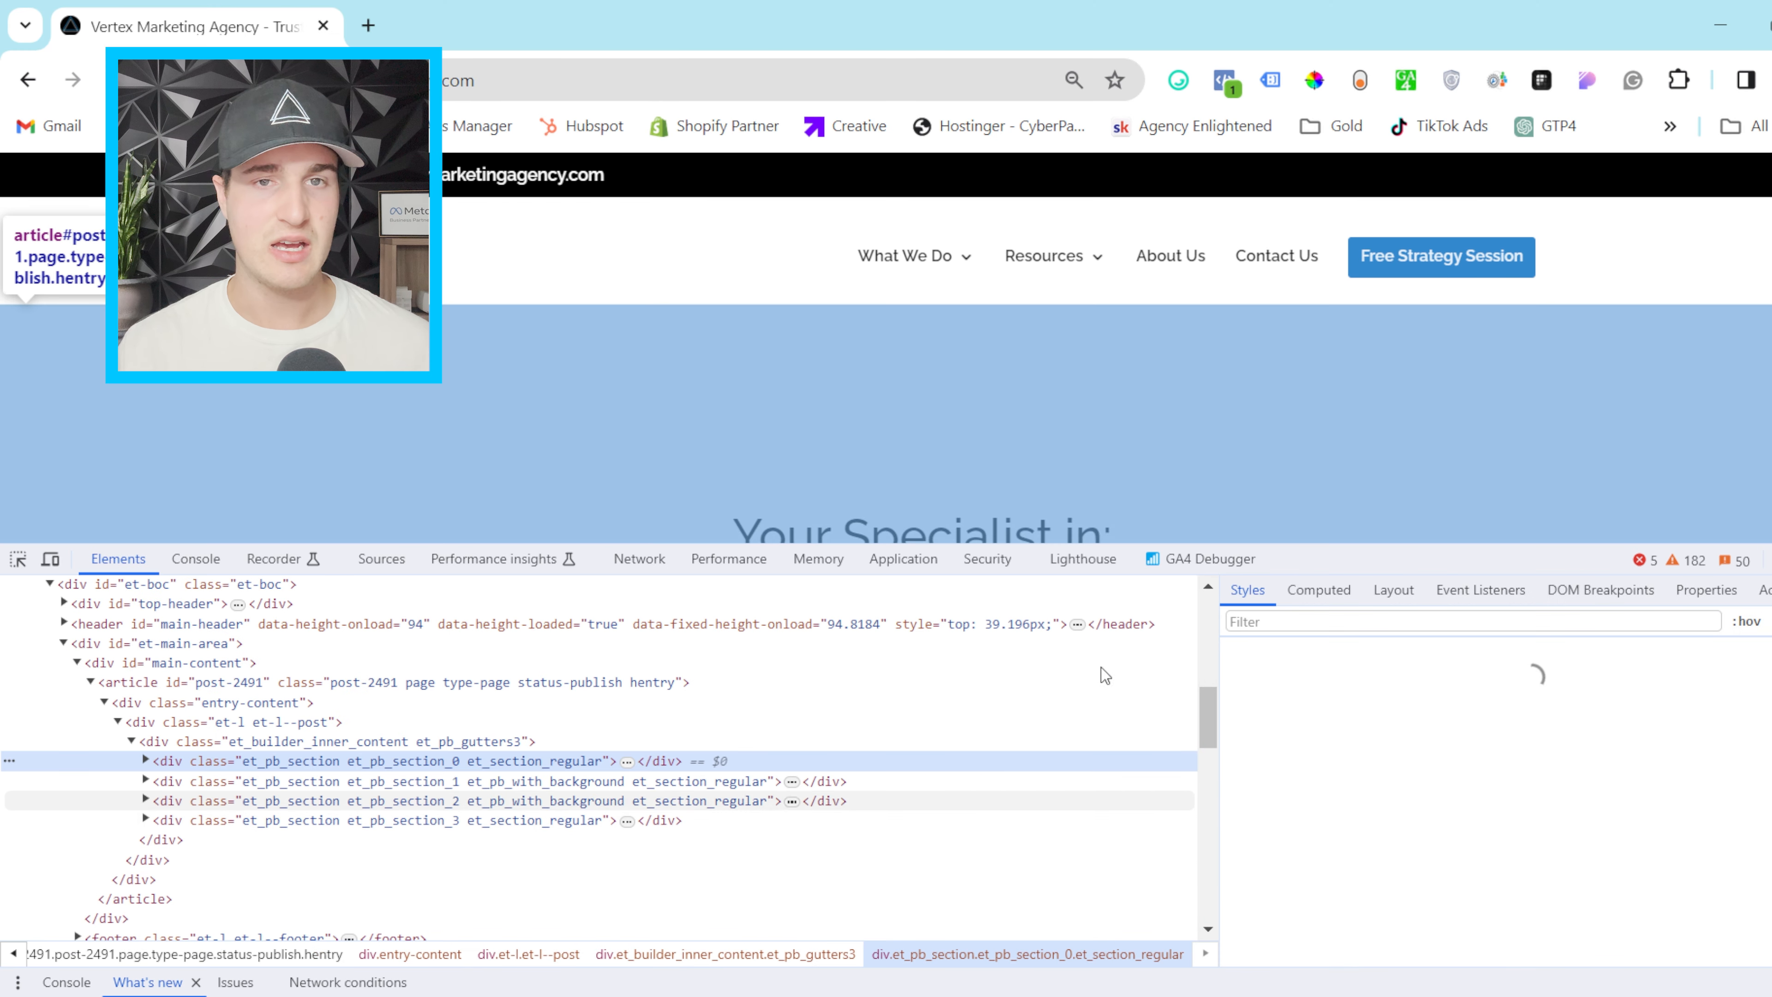
pyautogui.click(1216, 558)
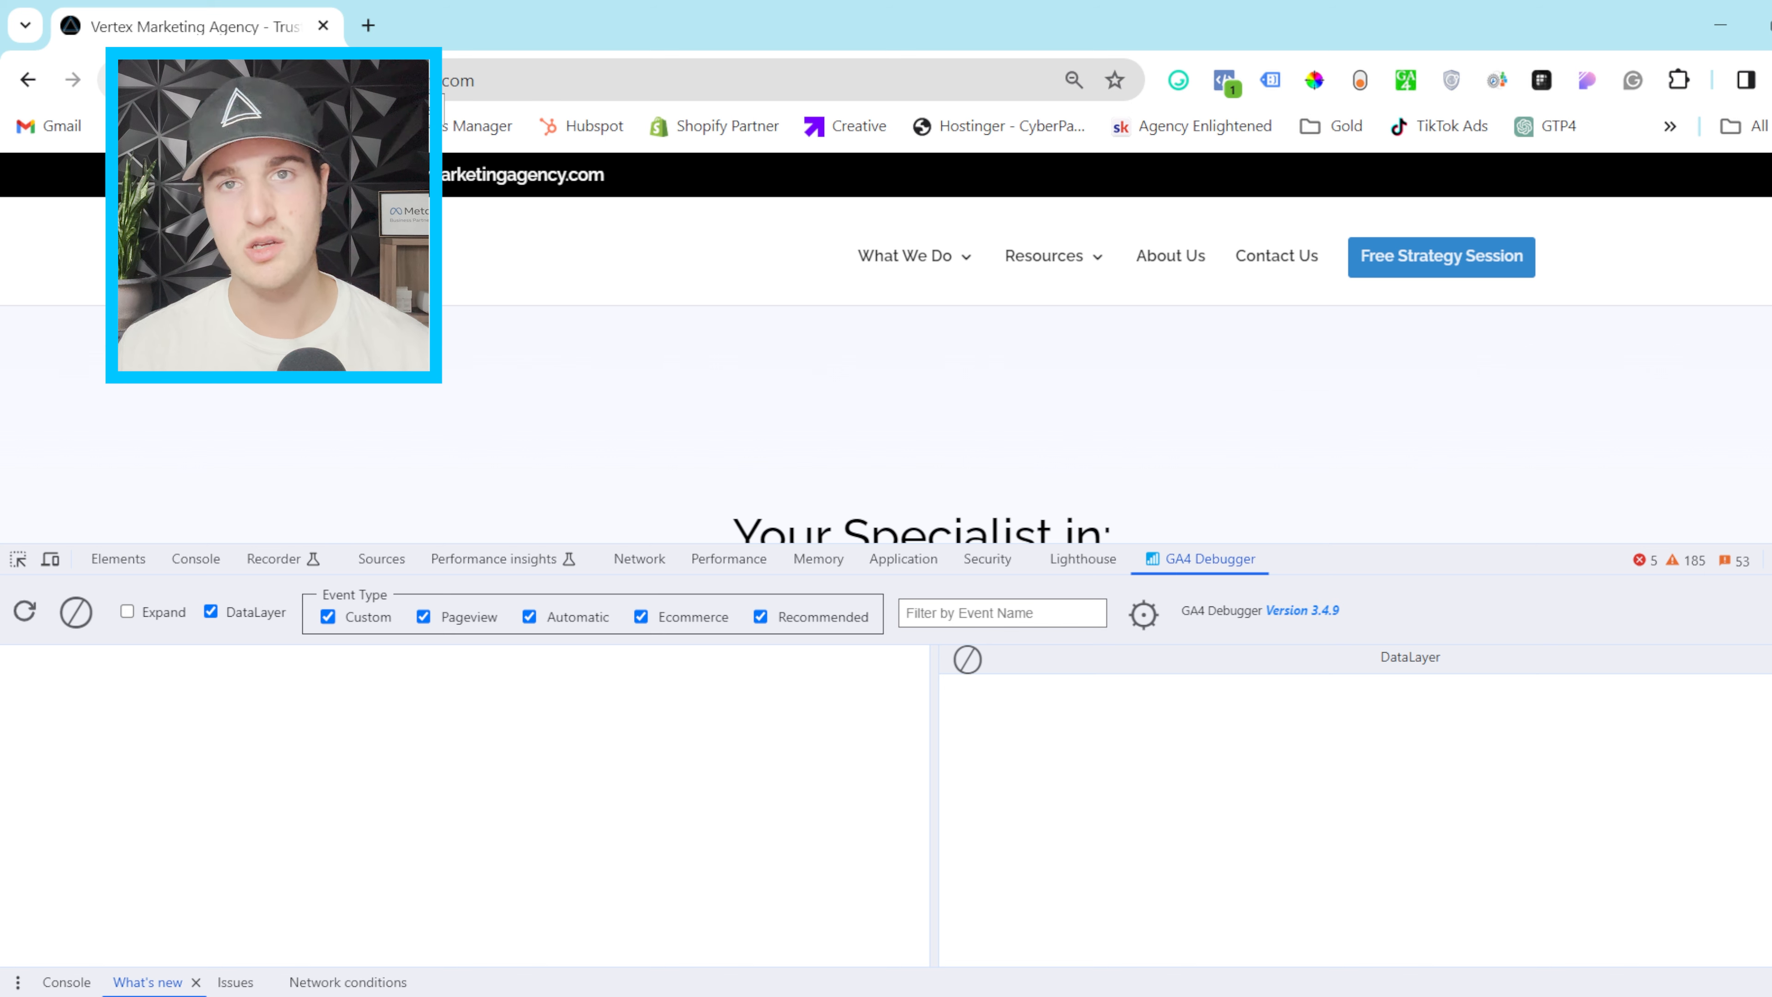
pyautogui.click(118, 79)
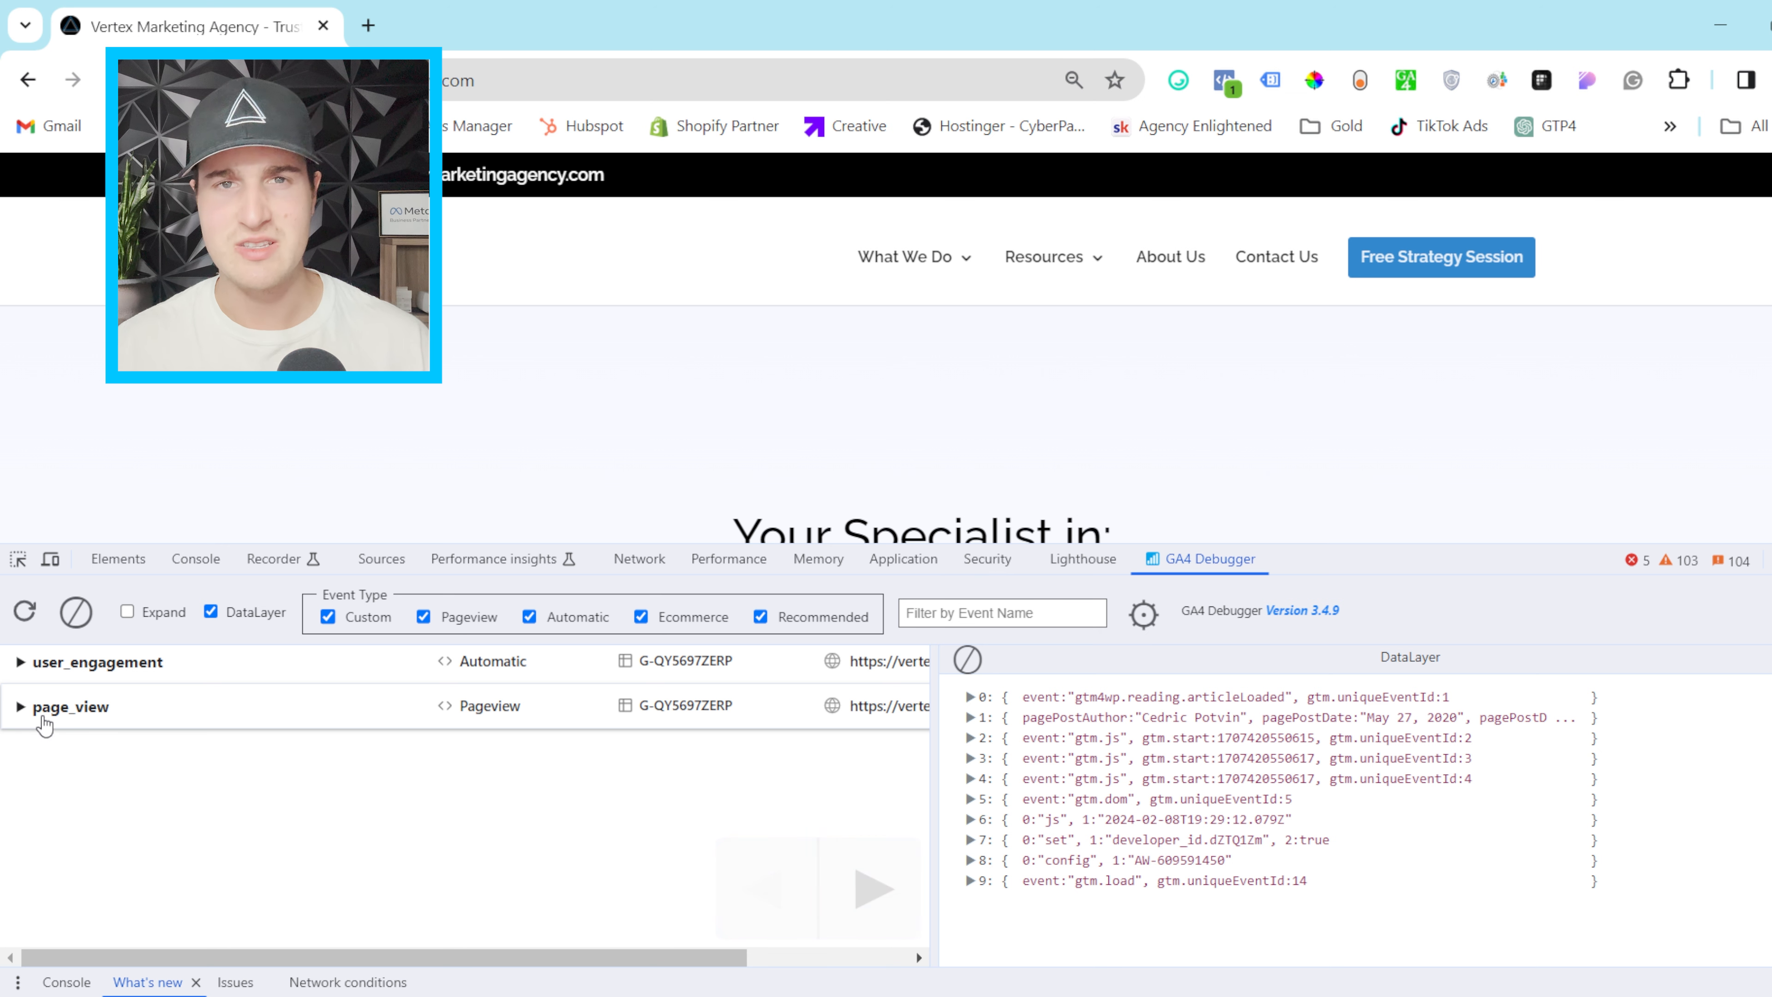
# Examine the page_view event's parameters, document location and document title in GA4 Debugger, then collapse the event.
pyautogui.click(55, 709)
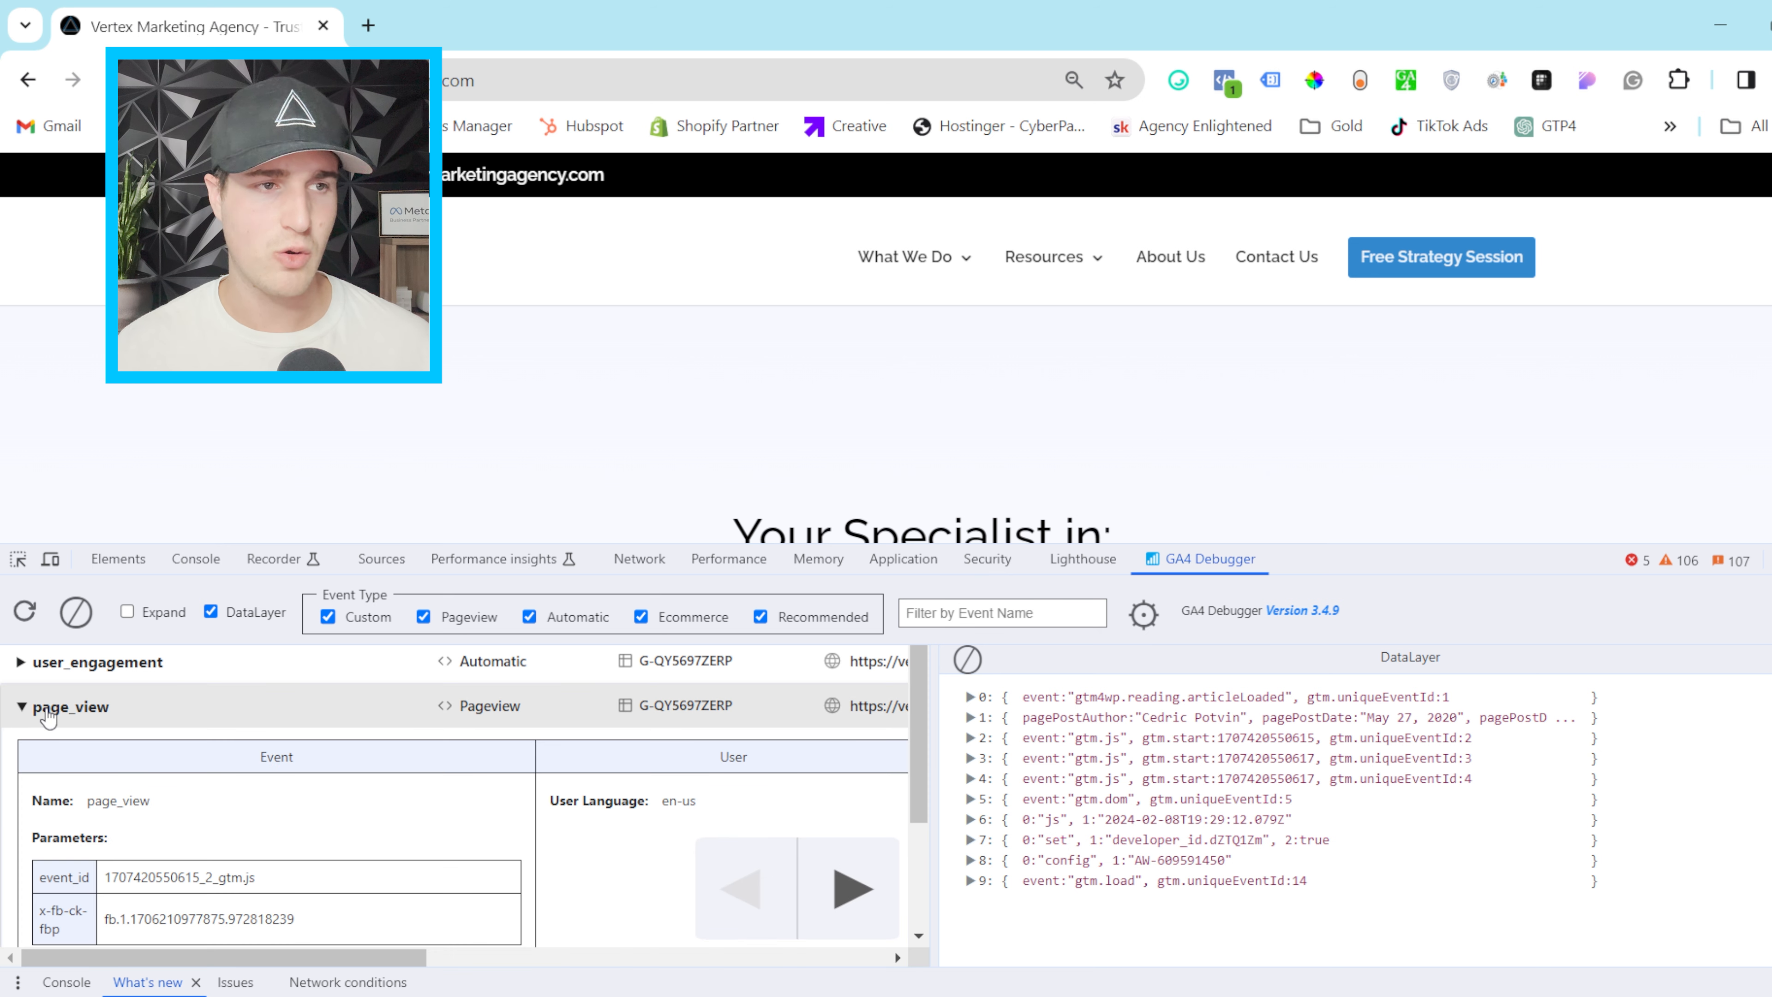
pyautogui.scroll(-2, 210, 768)
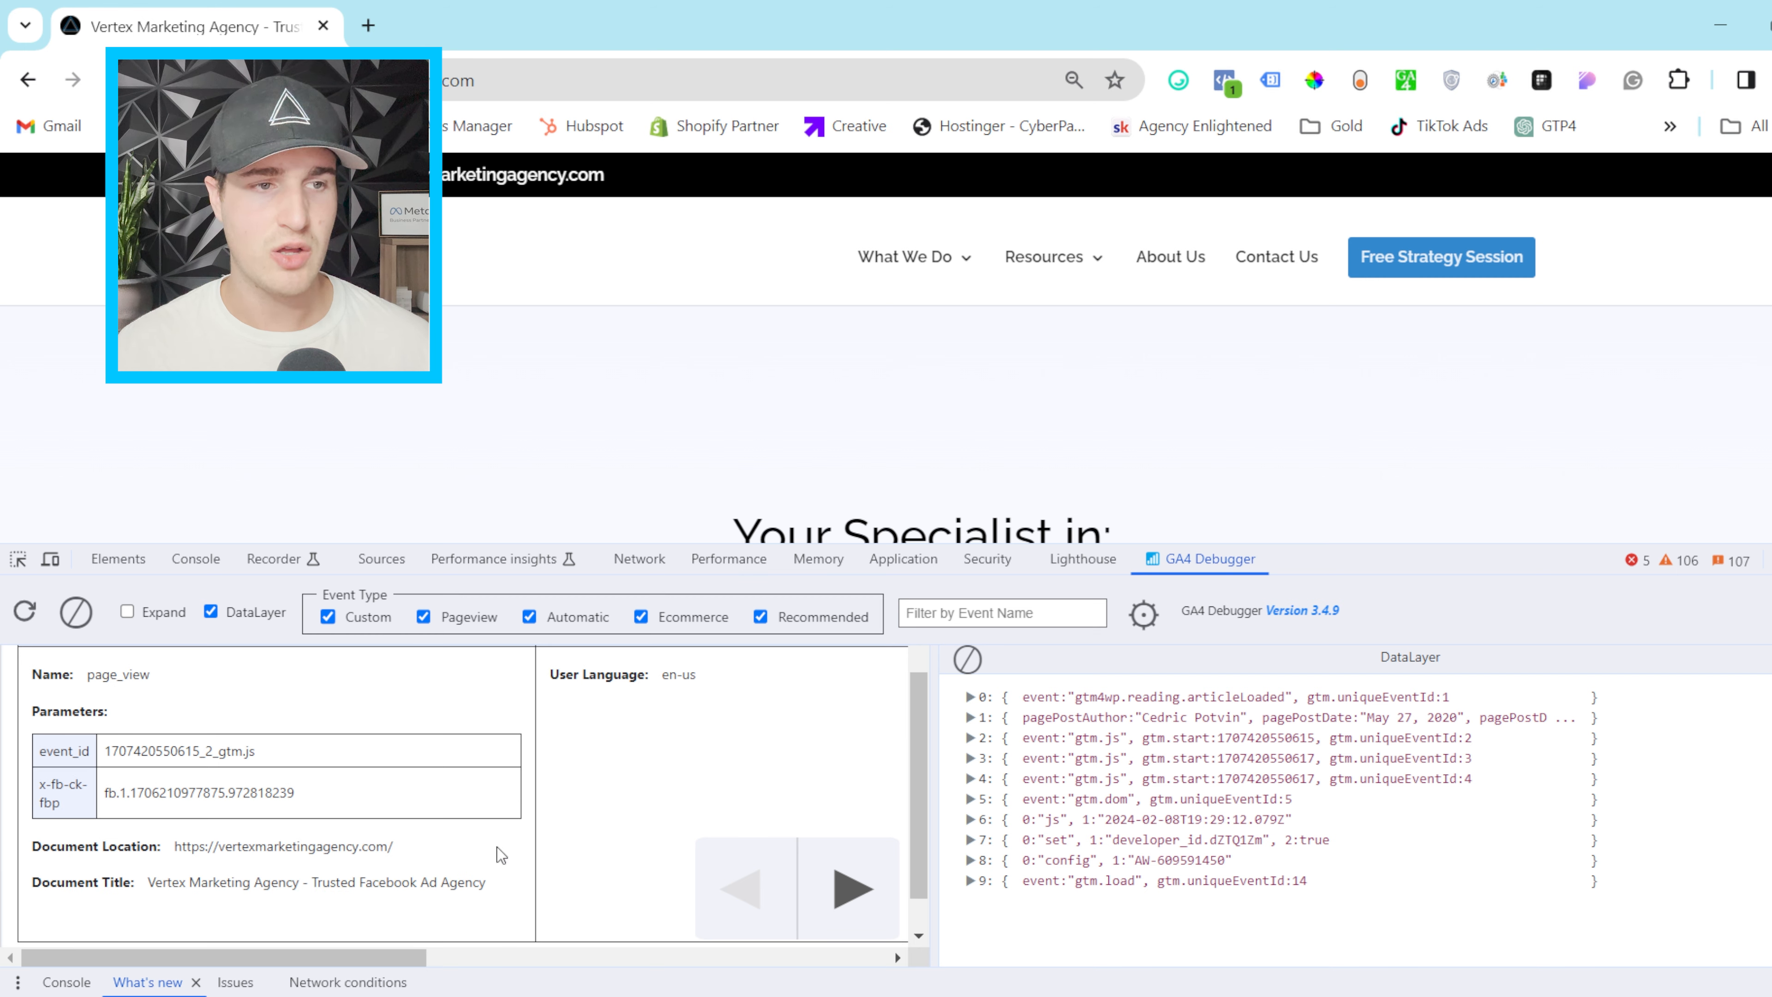
pyautogui.scroll(2, 382, 884)
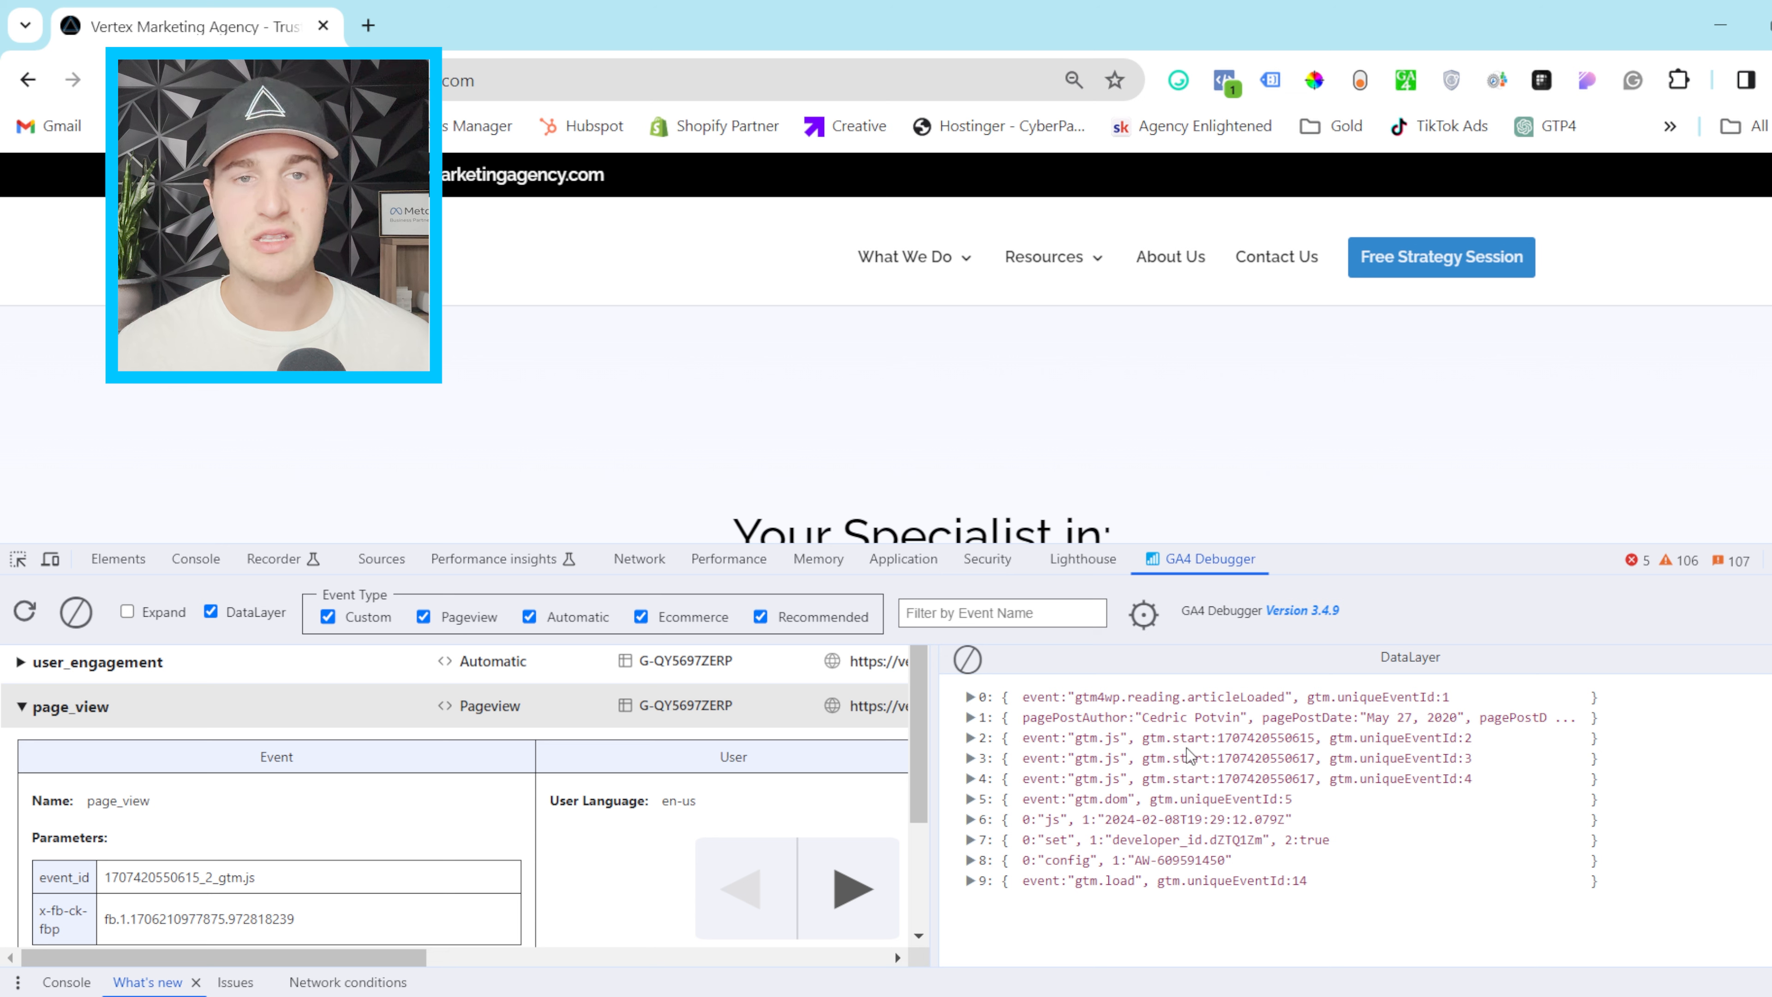
pyautogui.moveTo(866, 620)
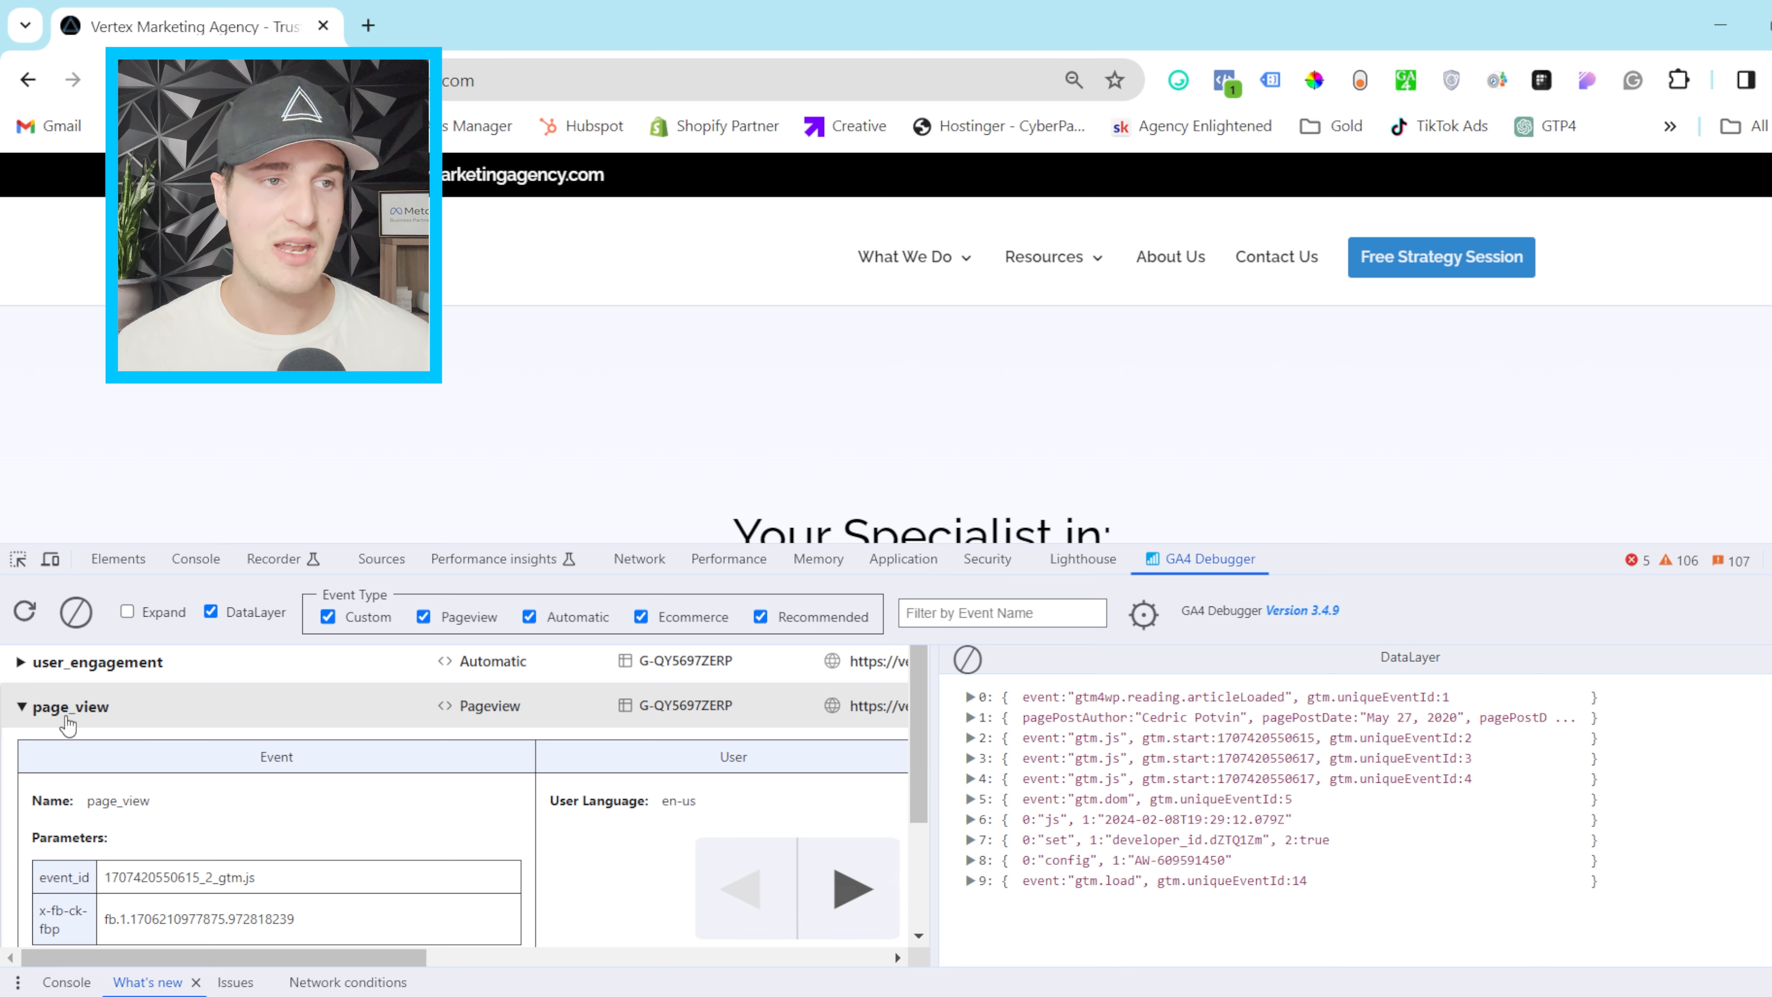
pyautogui.click(26, 708)
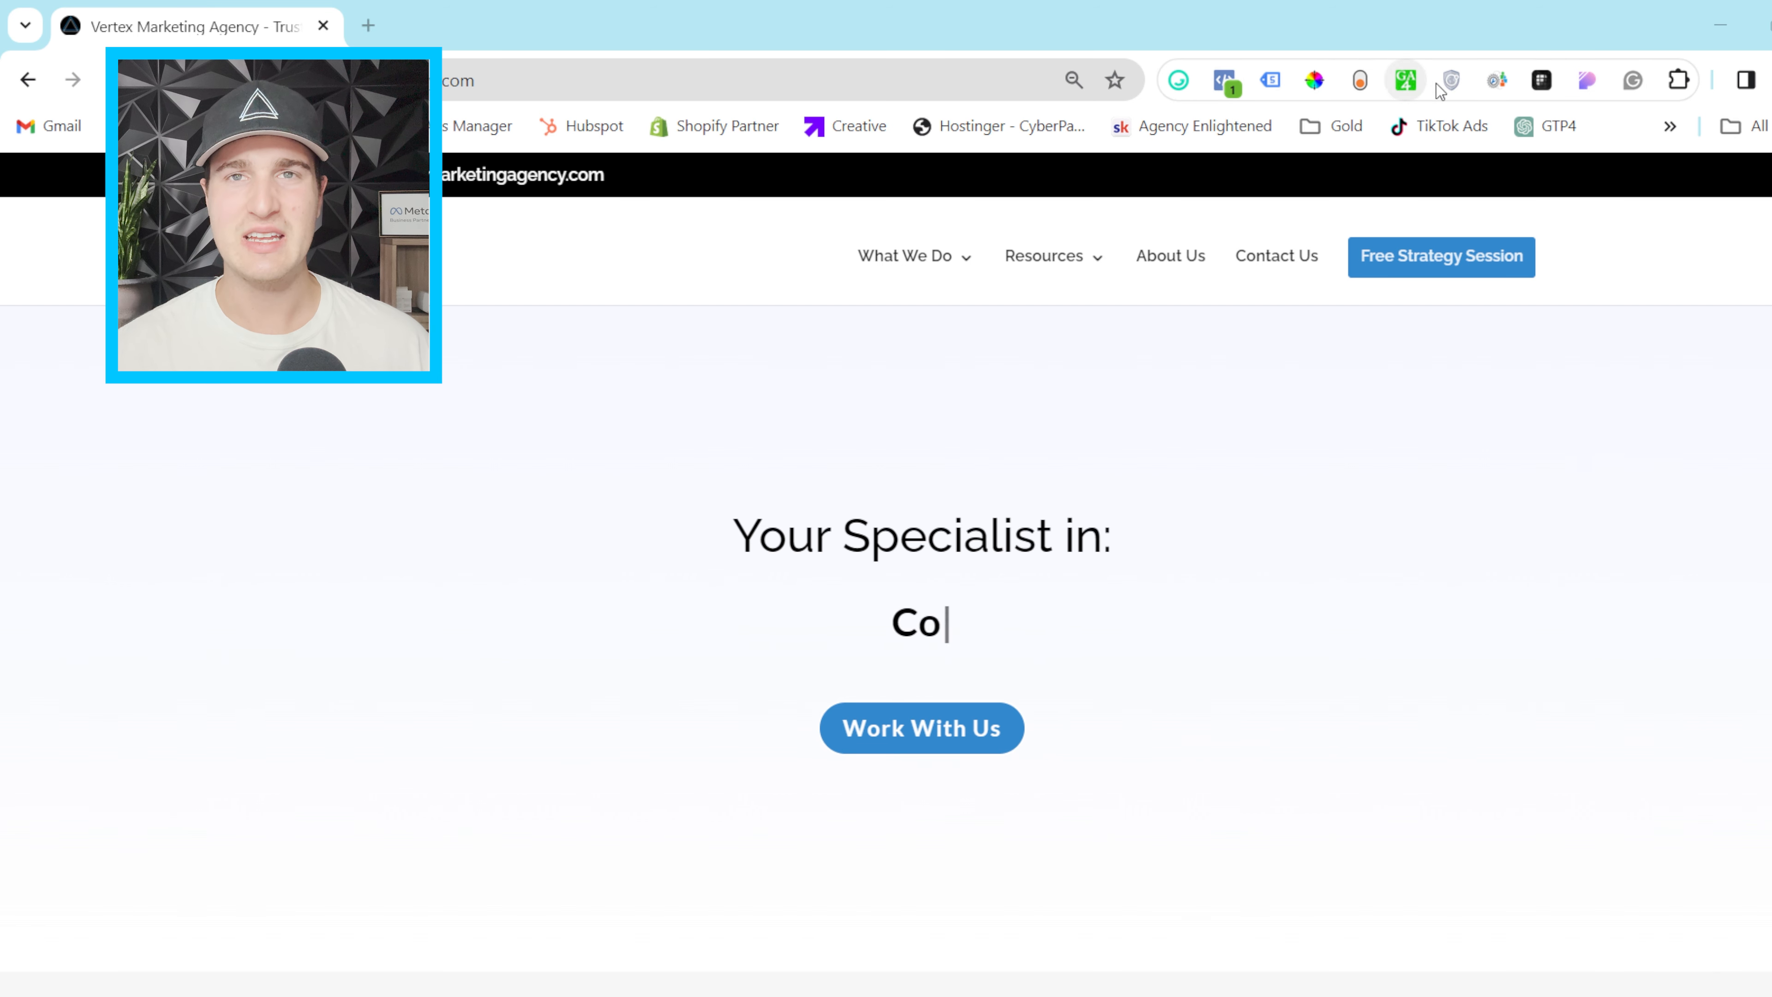
# Review the homepage's tag analysis results in Google Tag Assistant Legacy.
pyautogui.click(1269, 80)
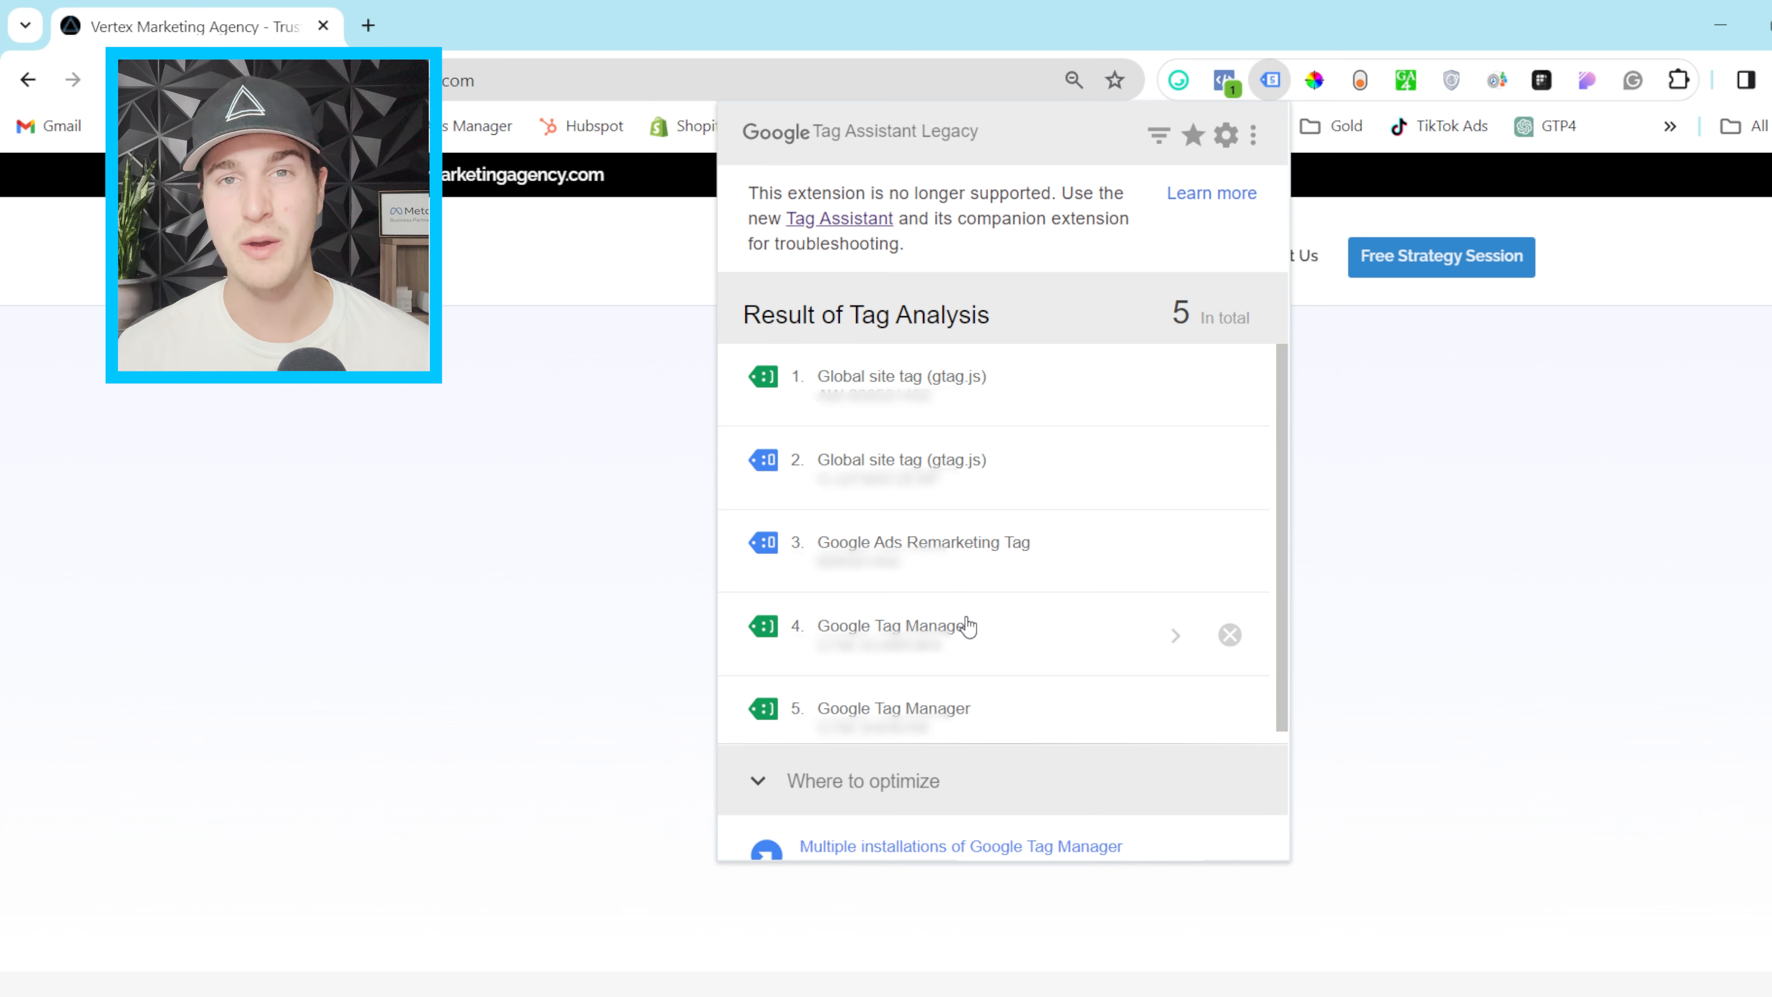
pyautogui.scroll(-1, 968, 627)
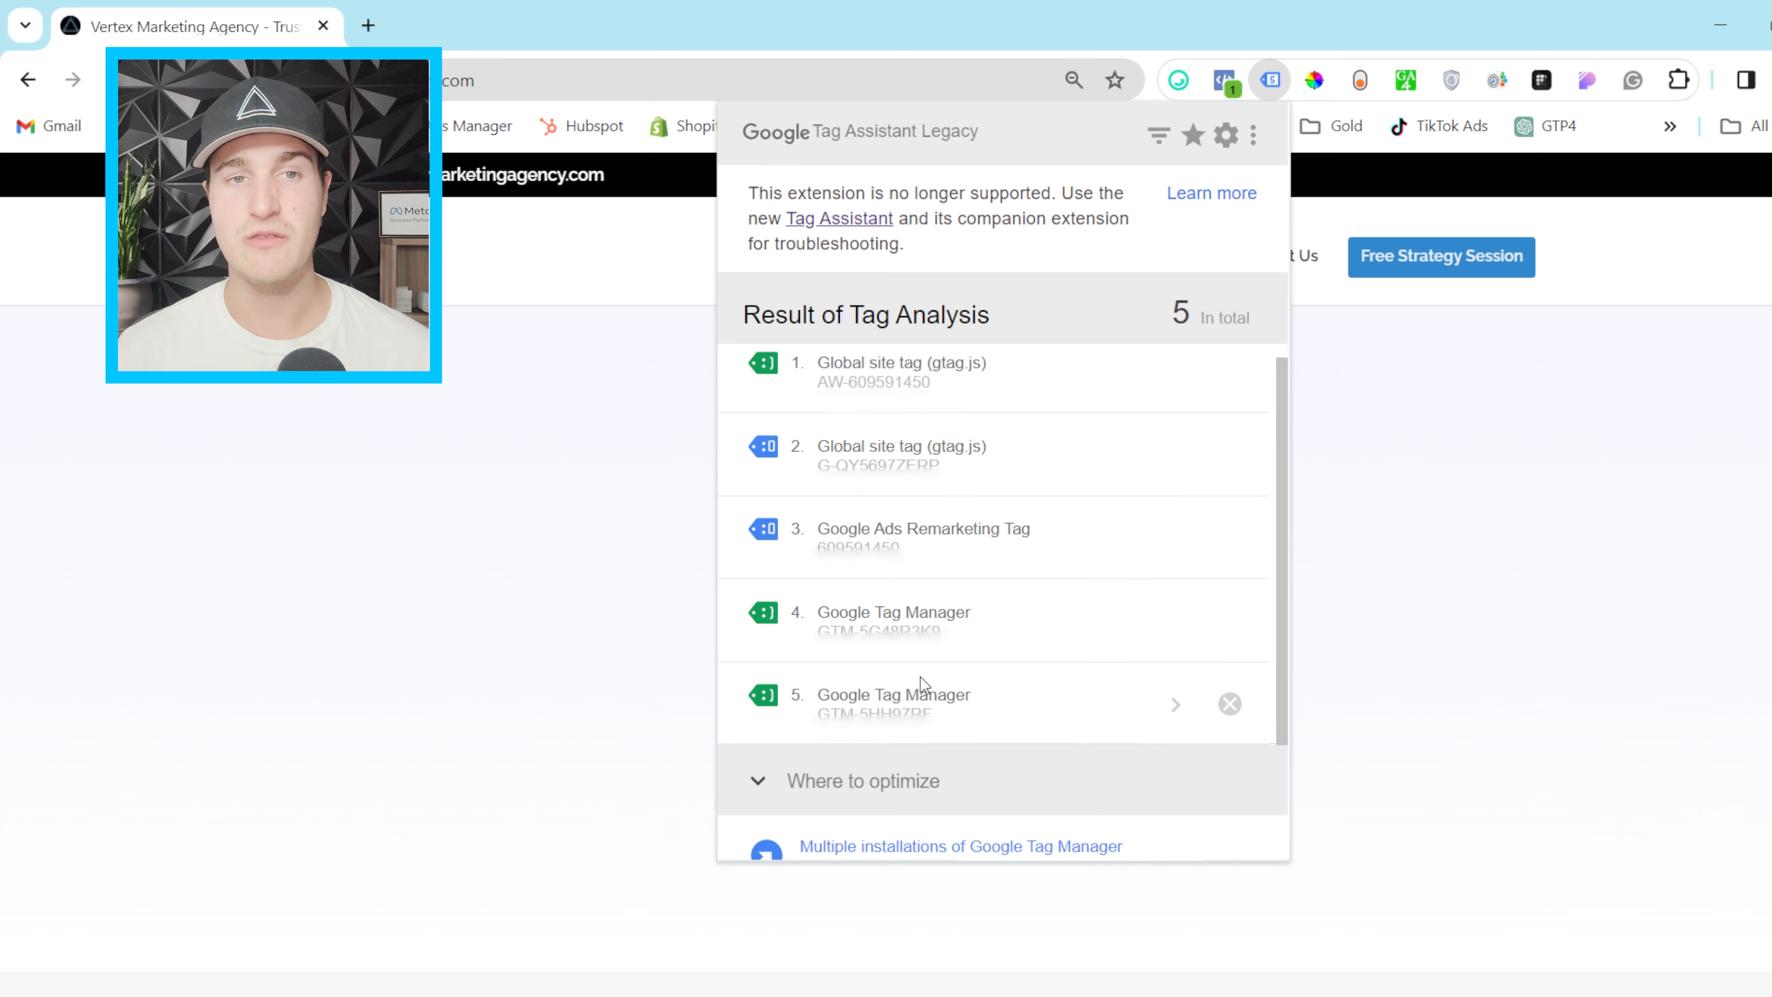